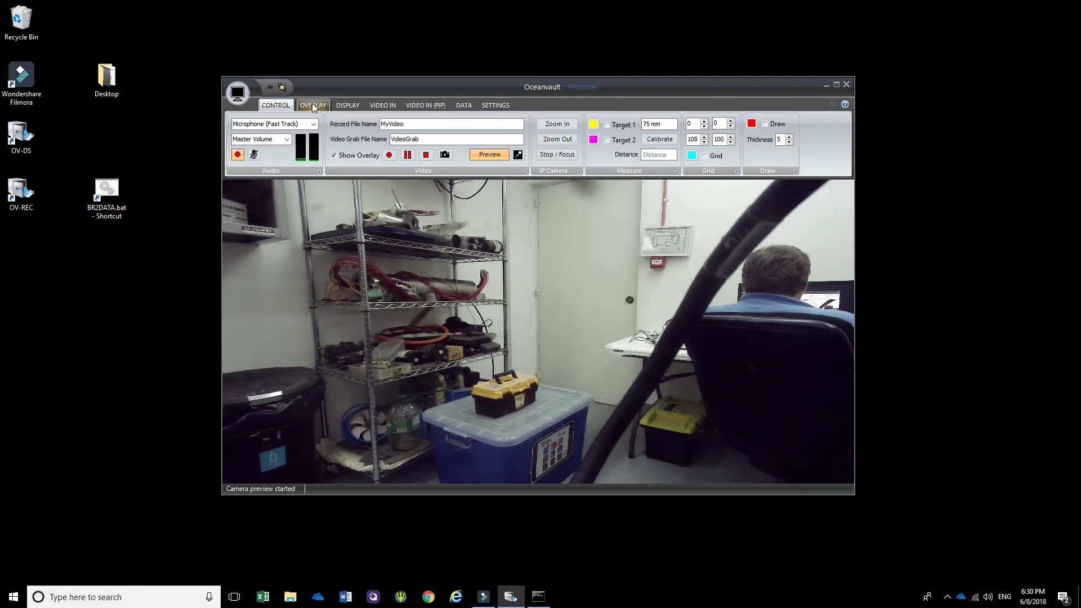
Step: Examine the overlay options for text, image and background items, ending on the text item settings
{"action": "left_click", "coordinate": [313, 105]}
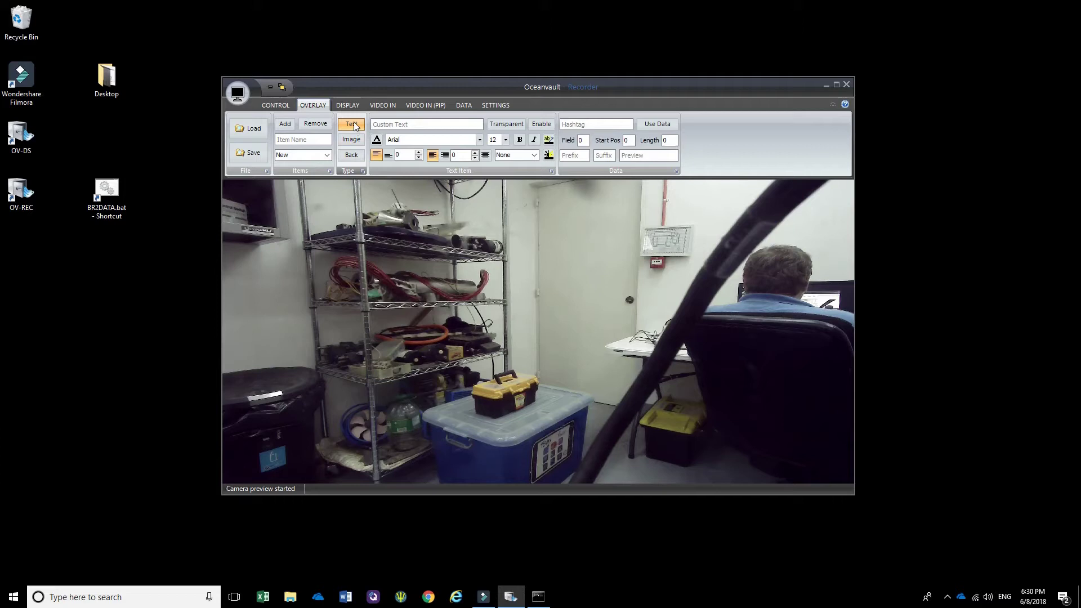
{"action": "left_click", "coordinate": [354, 141]}
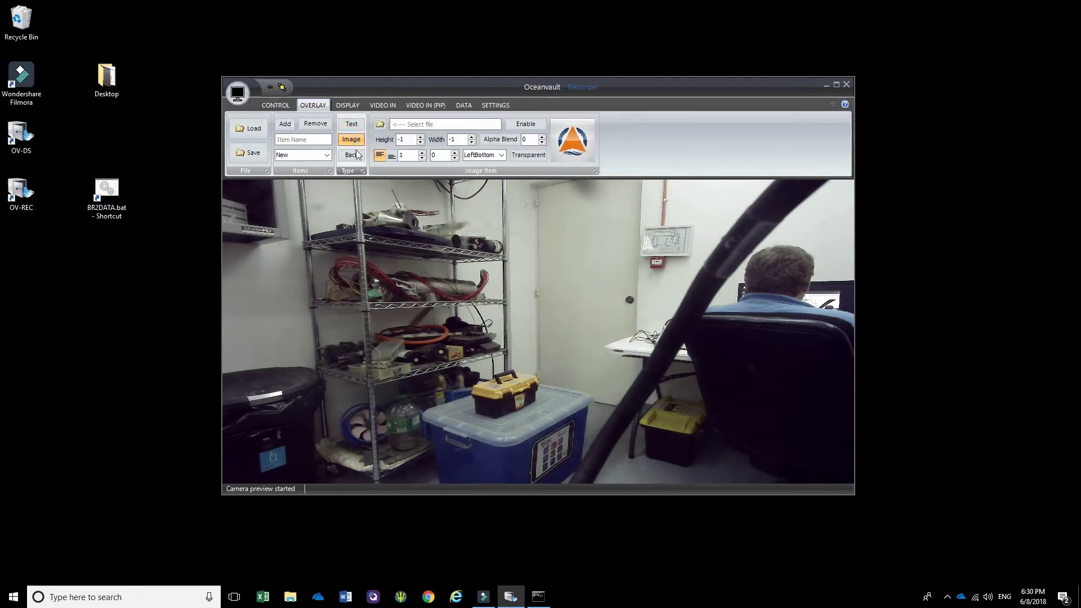
{"action": "left_click", "coordinate": [355, 155]}
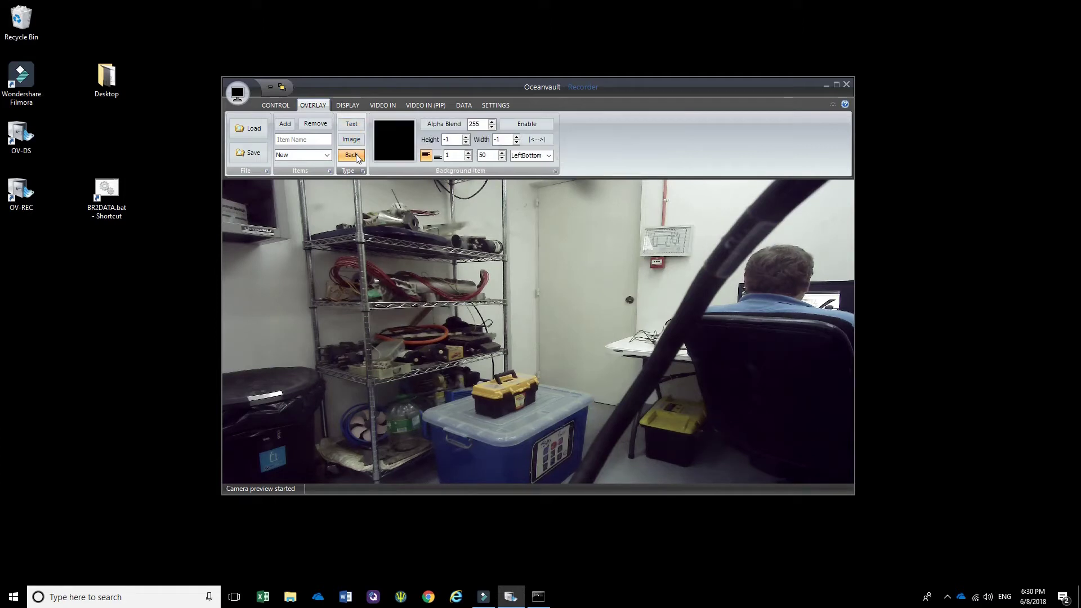
{"action": "left_click", "coordinate": [351, 124]}
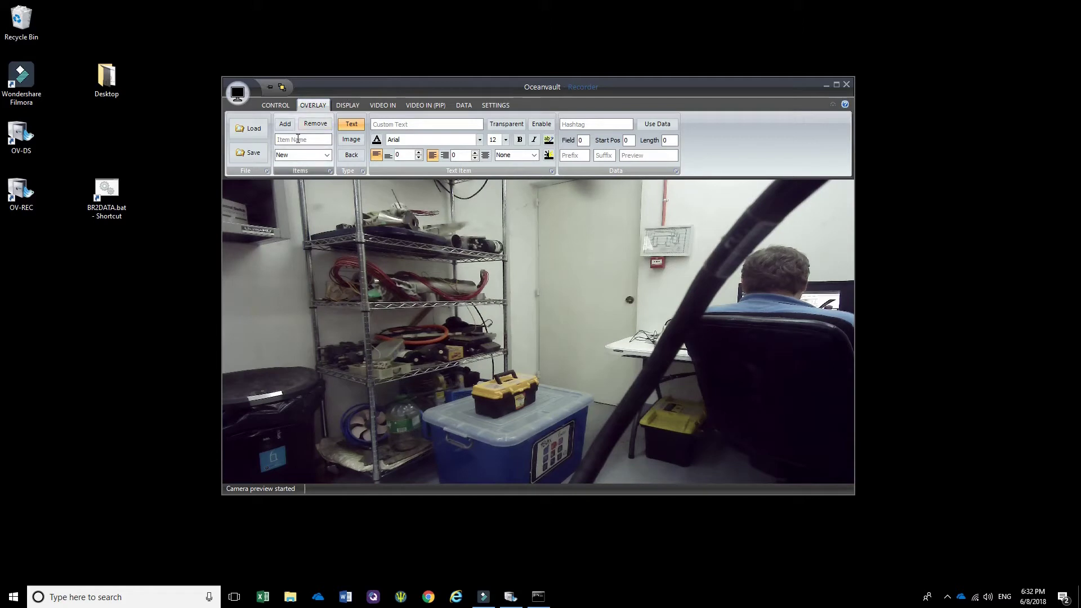
Step: Add an enabled text overlay item named DIVE with the custom text "DIVE: 001"
{"action": "left_click", "coordinate": [298, 139]}
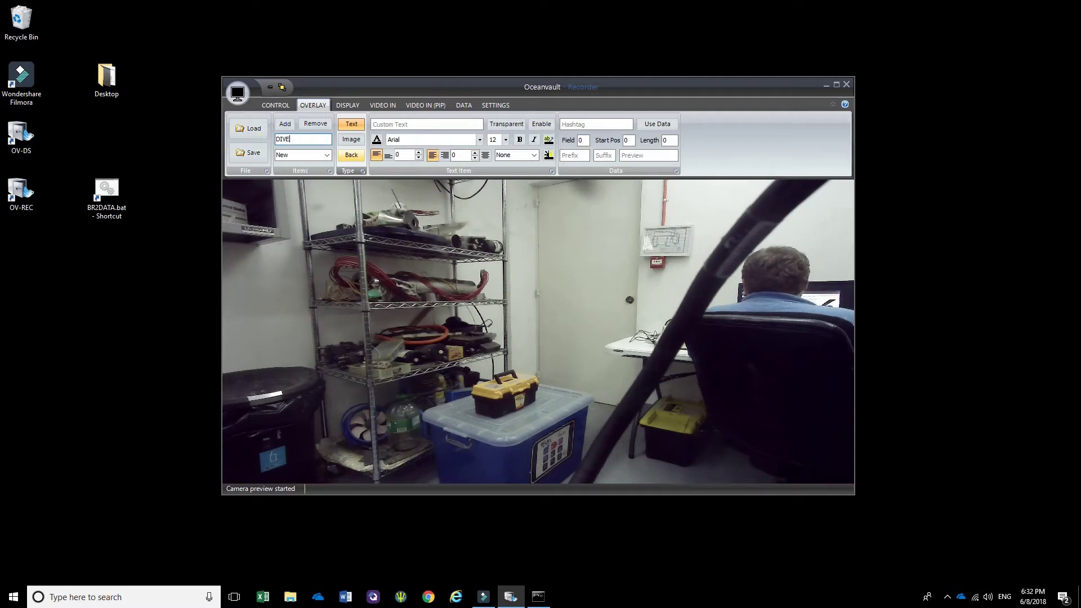
{"action": "left_click", "coordinate": [448, 125]}
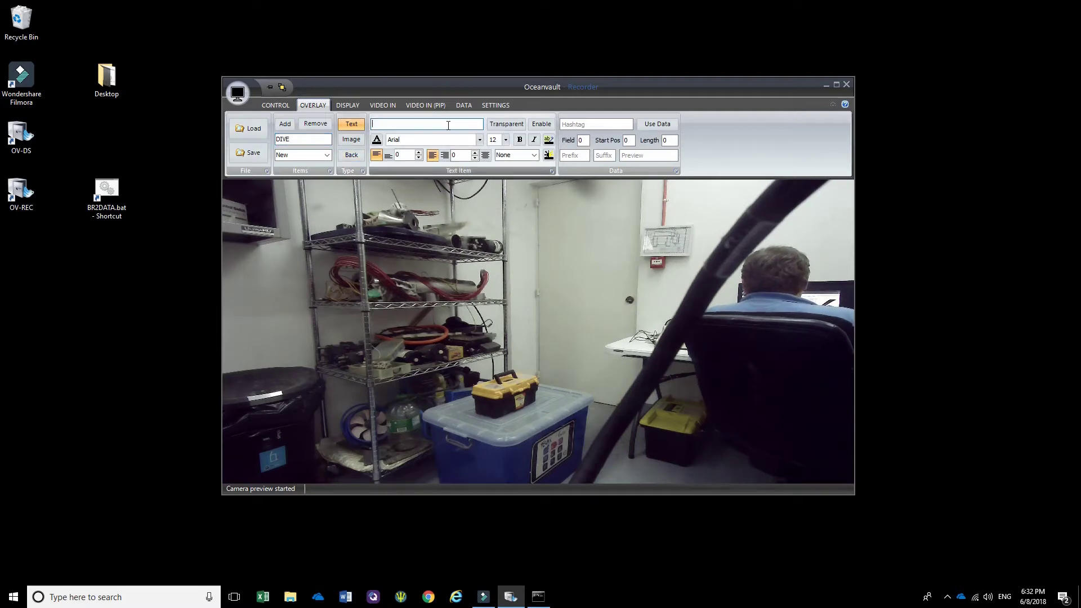
{"action": "type", "text": "DIV"}
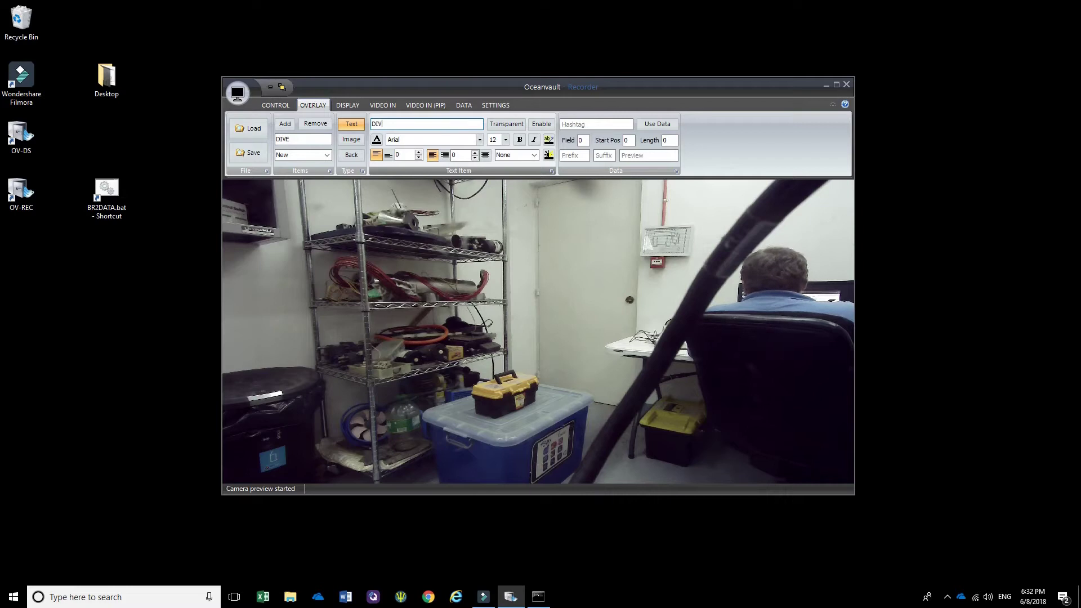
{"action": "type", "text": "E: 001"}
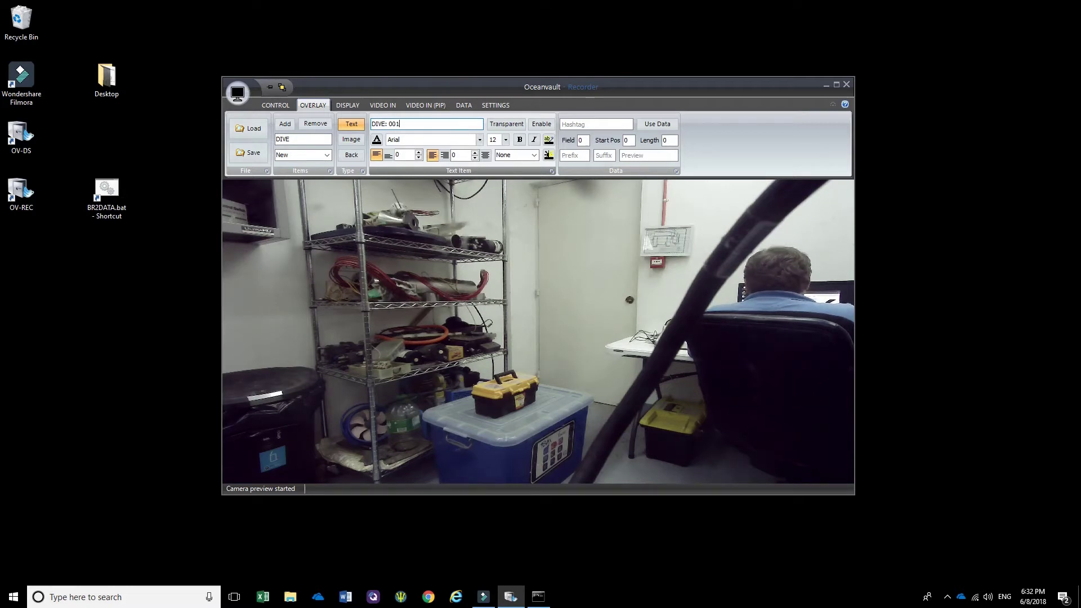
{"action": "left_click", "coordinate": [540, 125]}
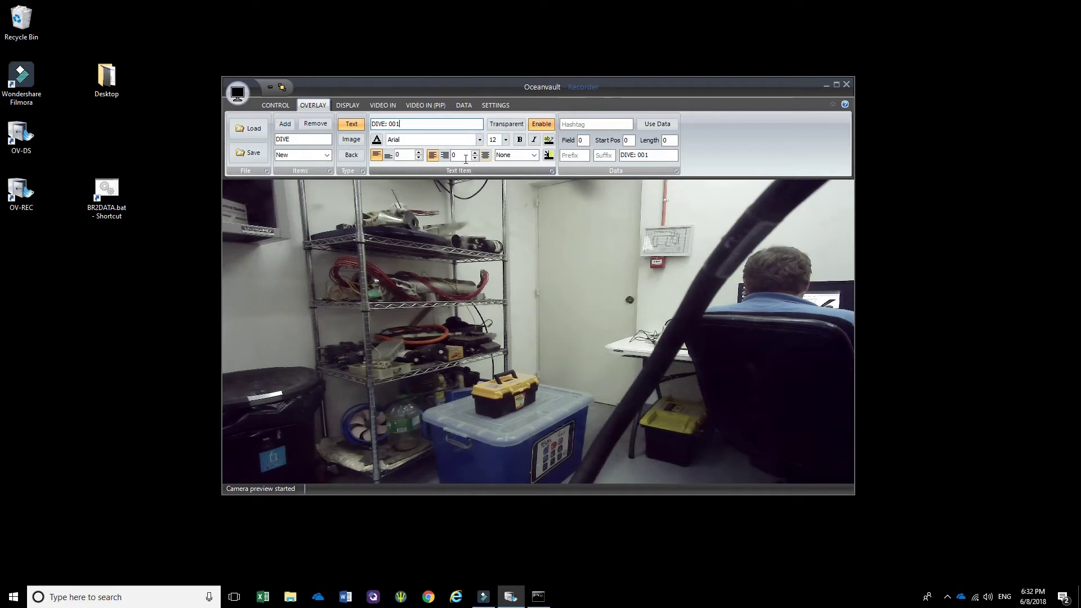
{"action": "left_click", "coordinate": [288, 125]}
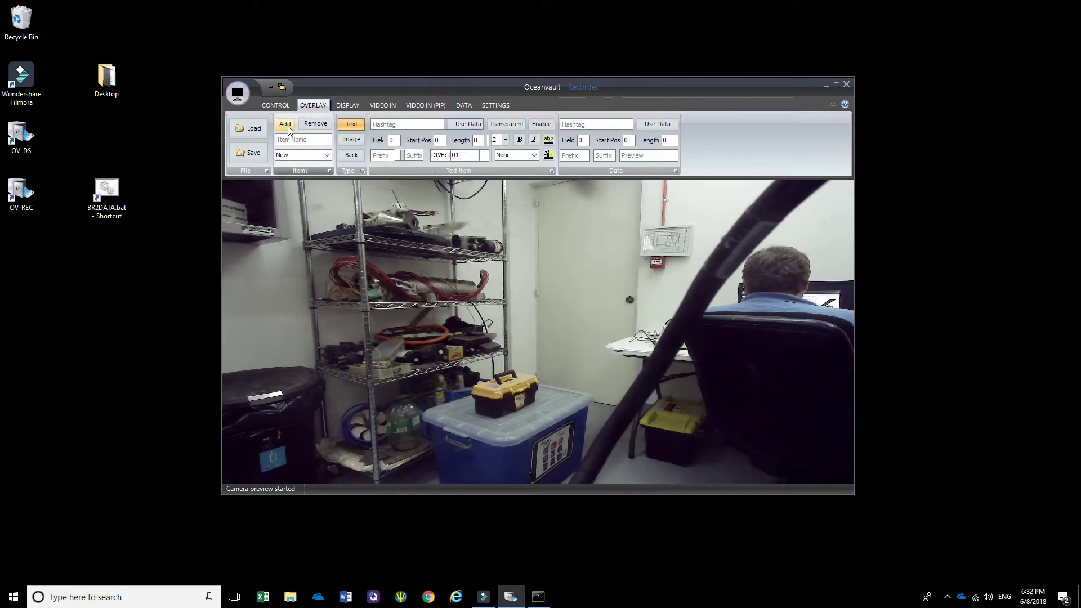
Step: Format the existing DIVE overlay item with font size 26, a transparent background, yellow text and the Center effect direction
{"action": "left_click", "coordinate": [326, 156]}
{"action": "left_click", "coordinate": [310, 172]}
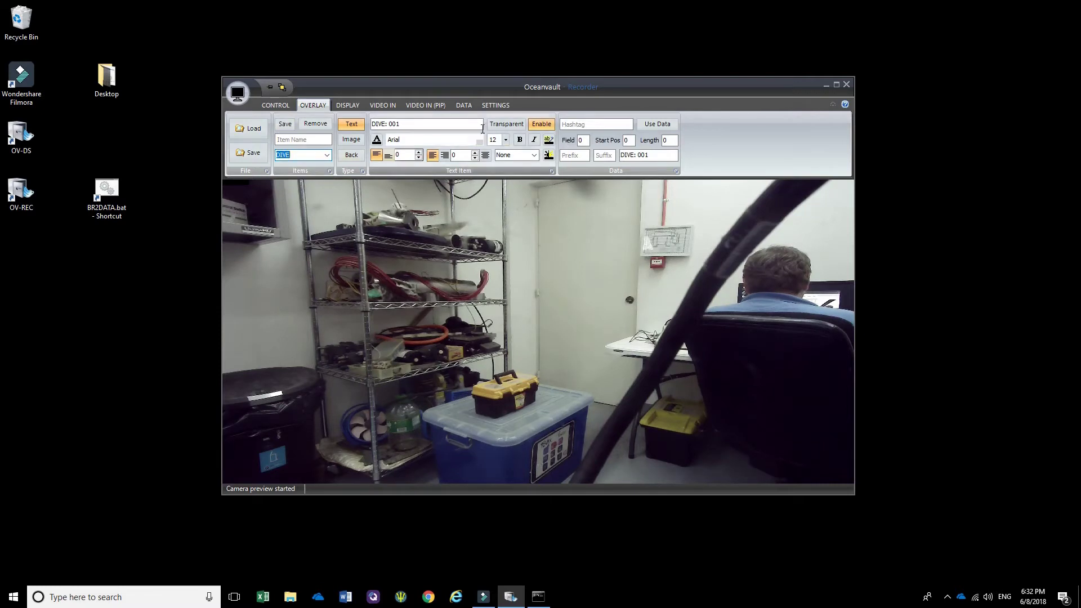
{"action": "left_click", "coordinate": [505, 140]}
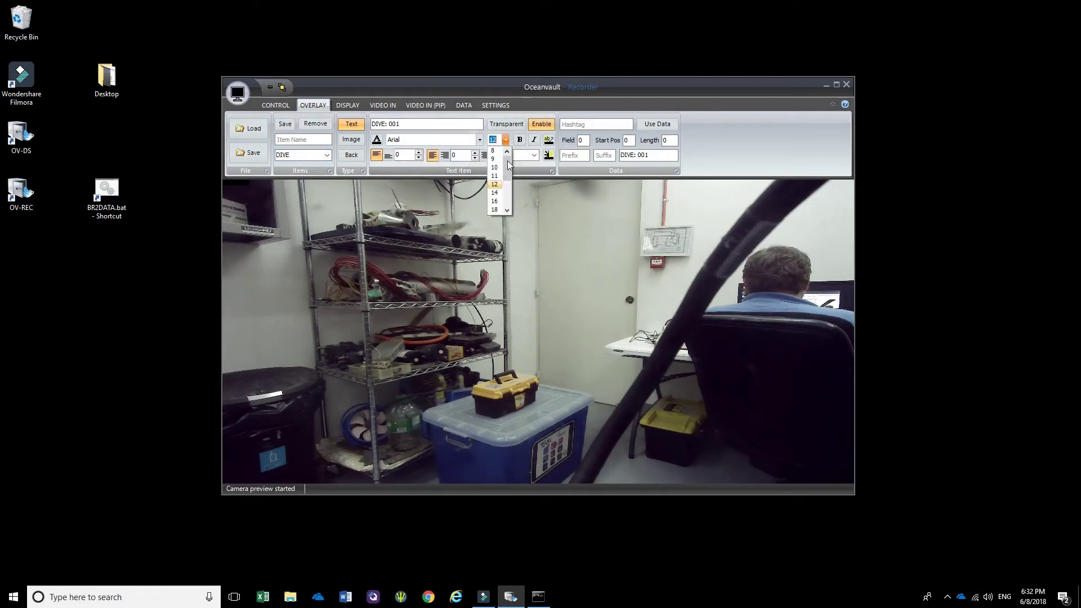
{"action": "left_click_drag", "start_coordinate": [507, 162], "coordinate": [508, 179]}
{"action": "left_click", "coordinate": [499, 192]}
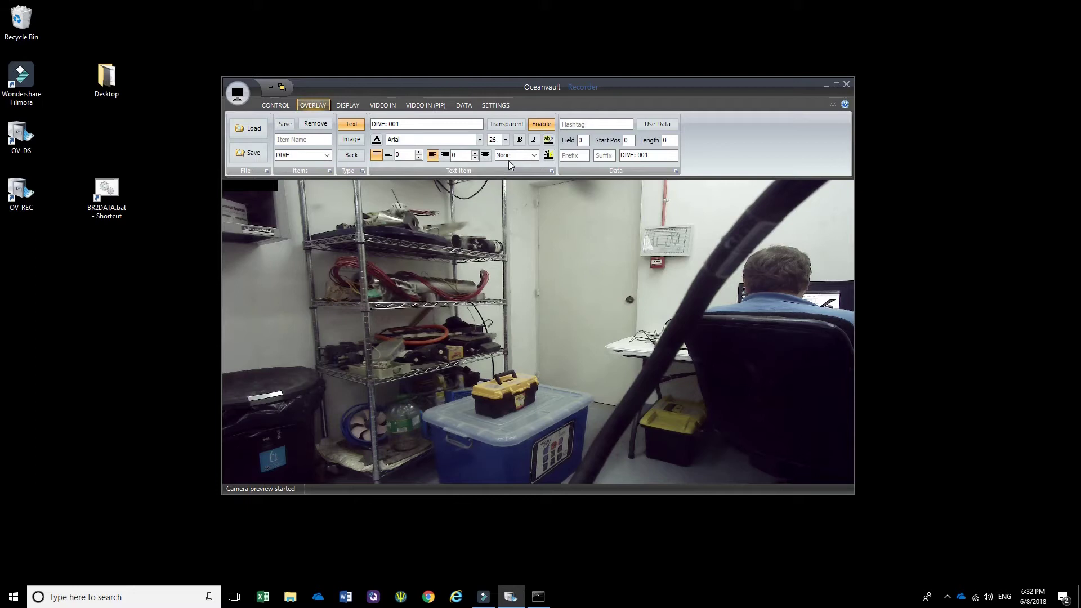
{"action": "left_click", "coordinate": [513, 124]}
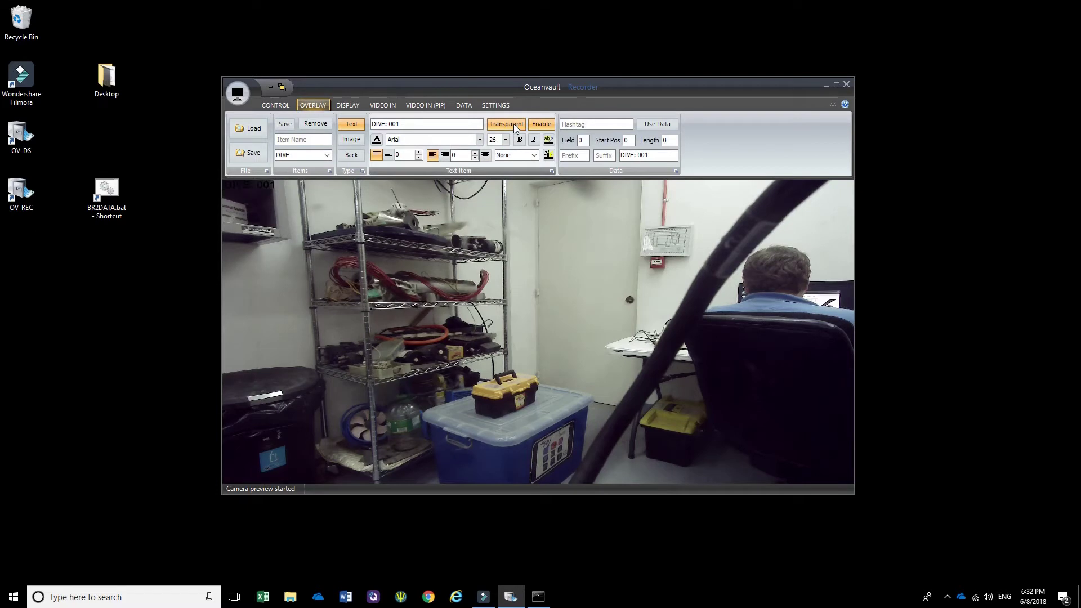
{"action": "left_click", "coordinate": [377, 139]}
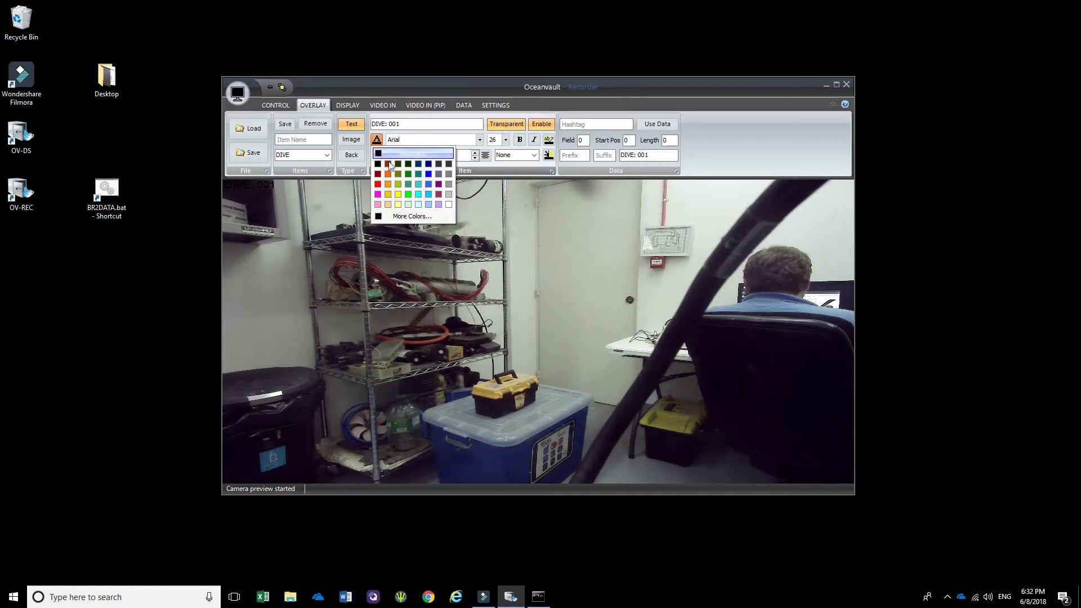
{"action": "left_click", "coordinate": [398, 194]}
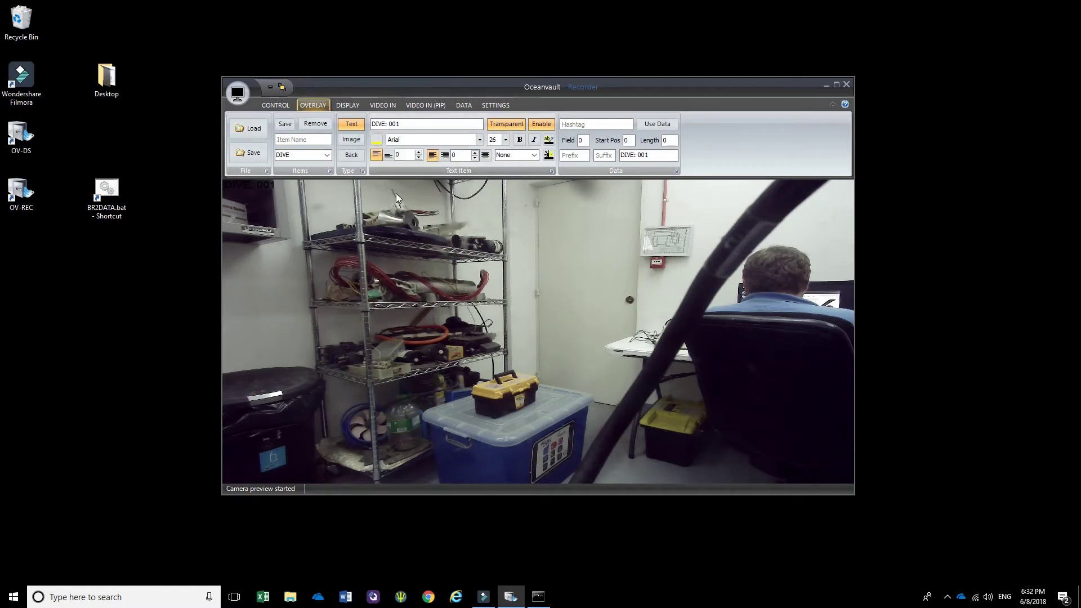
{"action": "left_click", "coordinate": [535, 156]}
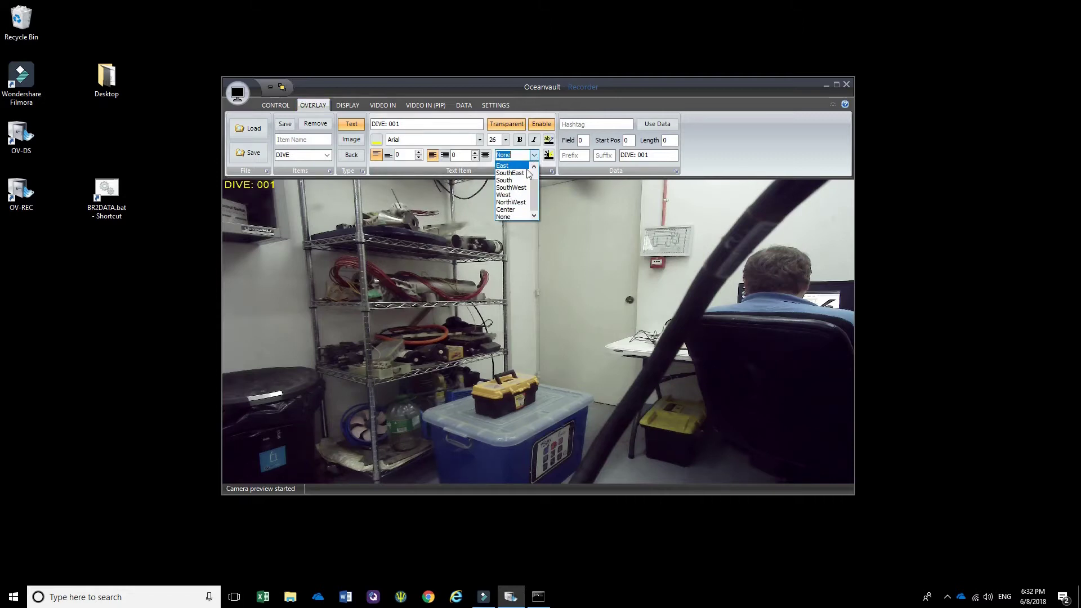
{"action": "left_click", "coordinate": [508, 210]}
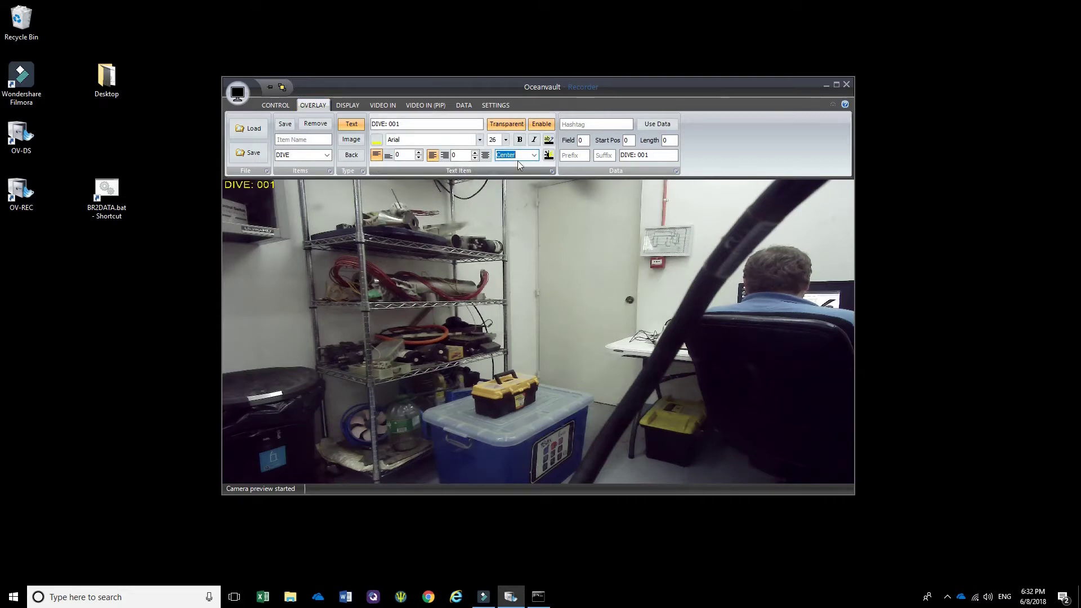
Step: Anchor the DIVE text to the bottom of the video with a vertical offset of 15, and save the item
{"action": "left_click", "coordinate": [418, 154]}
{"action": "left_click", "coordinate": [418, 153]}
{"action": "left_click", "coordinate": [419, 154]}
{"action": "left_click", "coordinate": [419, 153]}
{"action": "left_click", "coordinate": [419, 154]}
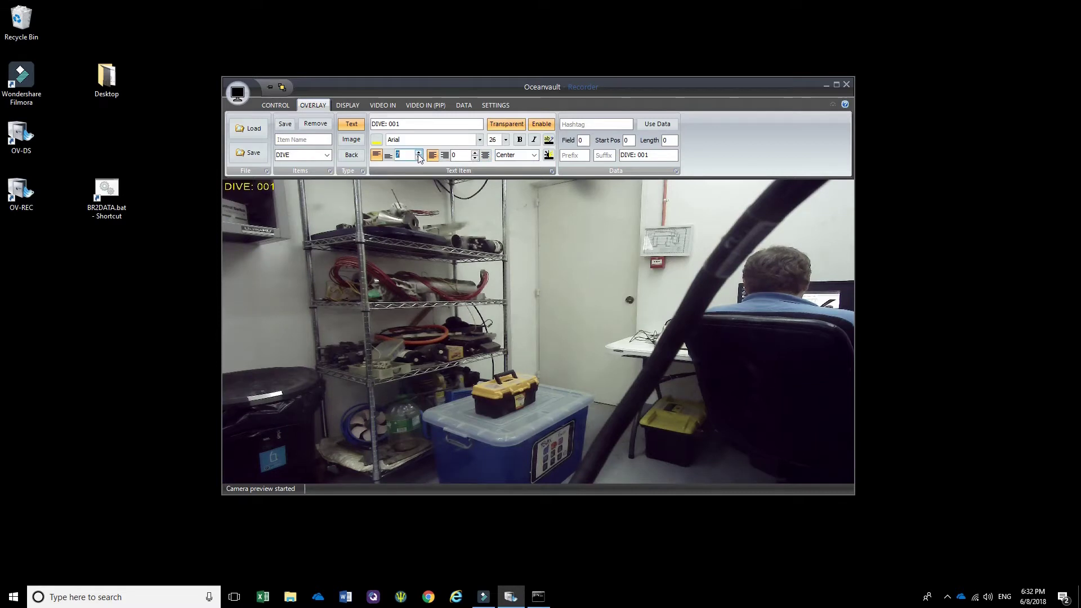
{"action": "left_click", "coordinate": [389, 156]}
{"action": "left_click", "coordinate": [418, 154]}
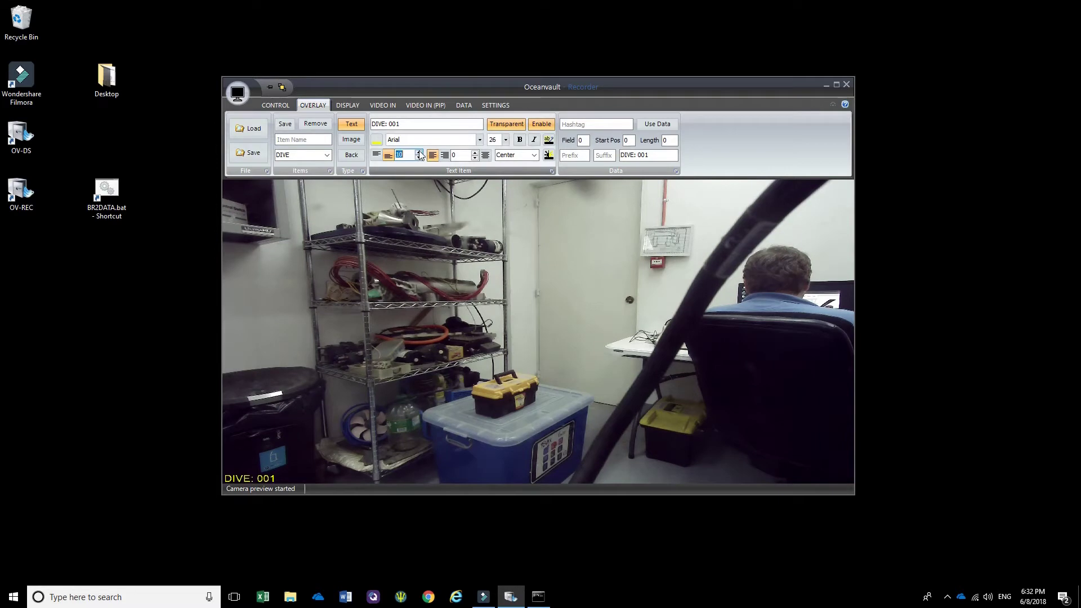
{"action": "left_click", "coordinate": [418, 154]}
{"action": "left_click", "coordinate": [418, 153]}
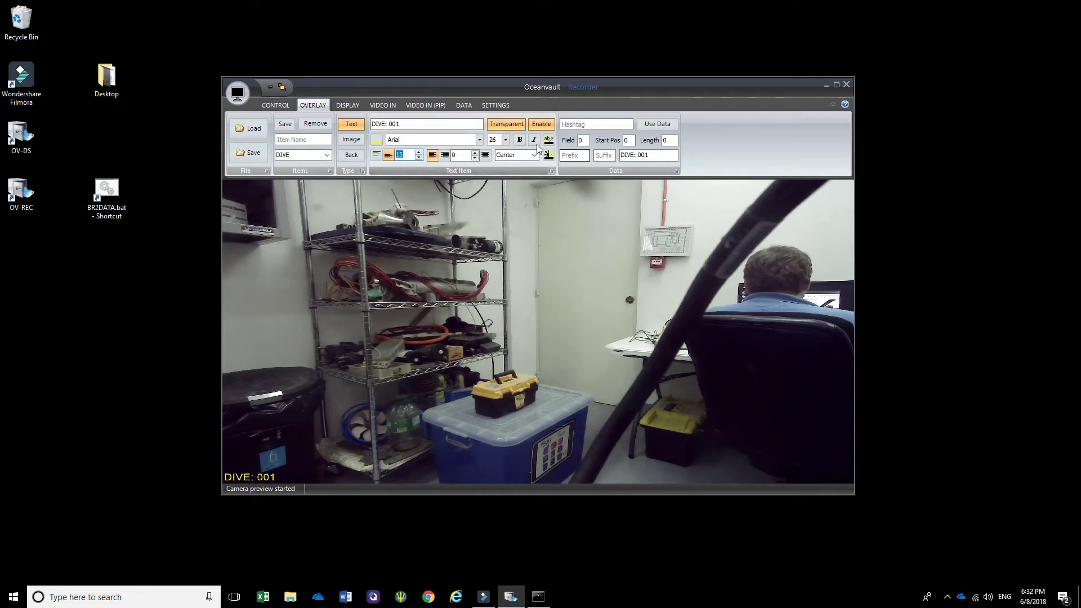
{"action": "left_click", "coordinate": [285, 127]}
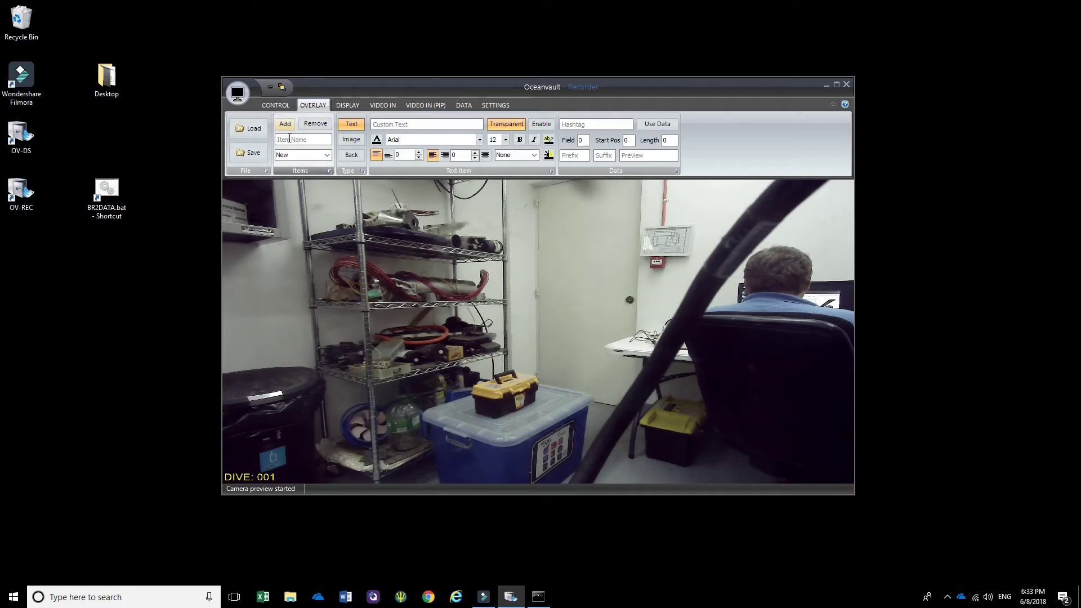
Step: Name a new text overlay item TASK, enter the custom text "TASK: UWILD Survey" and enable it
{"action": "left_click", "coordinate": [302, 141]}
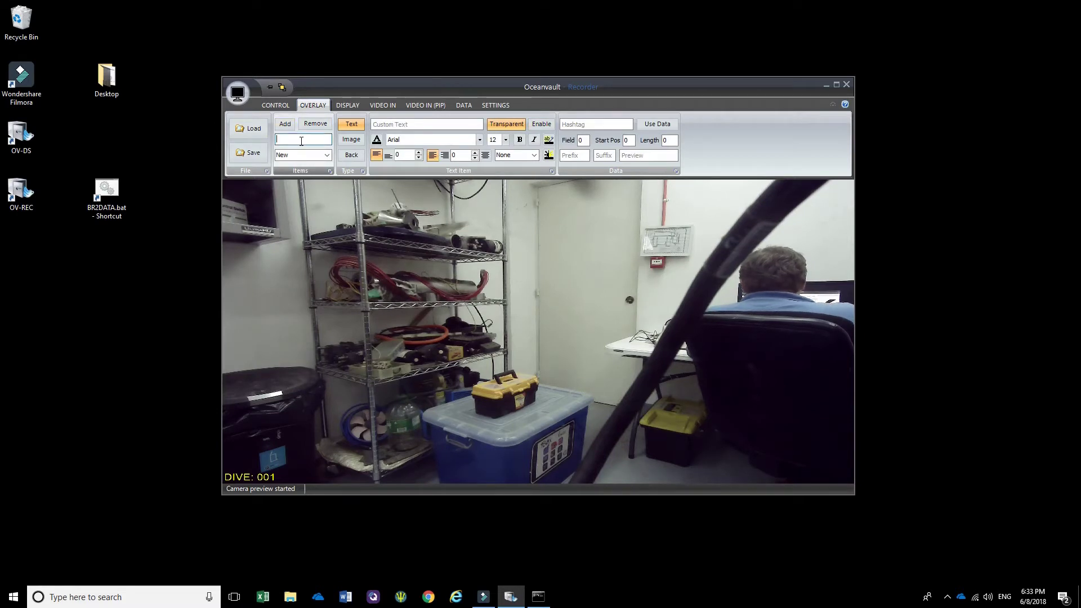
{"action": "type", "text": "T"}
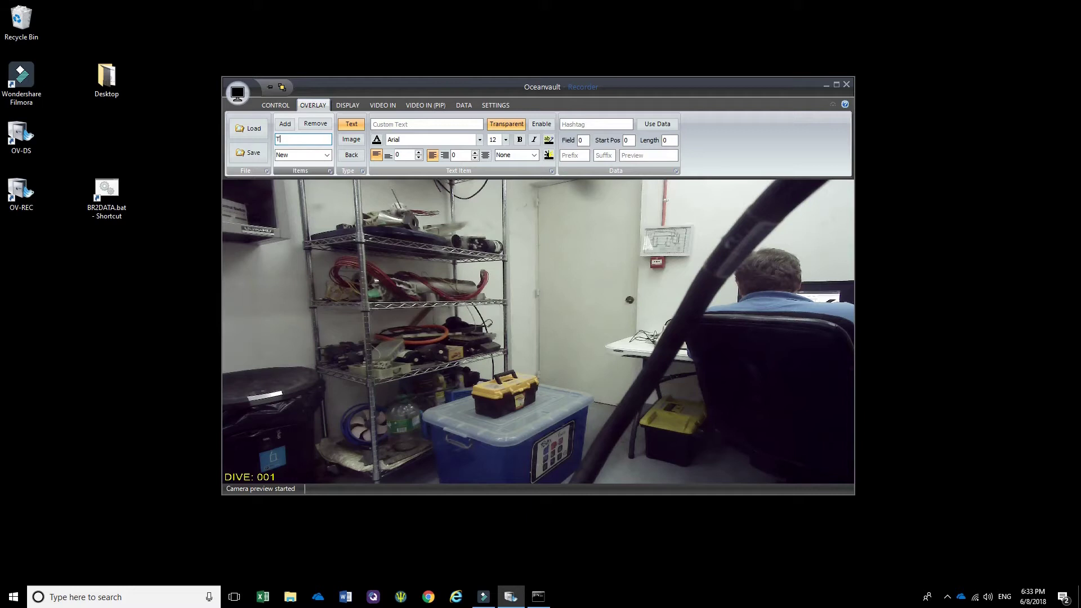
{"action": "type", "text": "ASK"}
{"action": "key", "text": "BackSpace"}
{"action": "type", "text": "SK"}
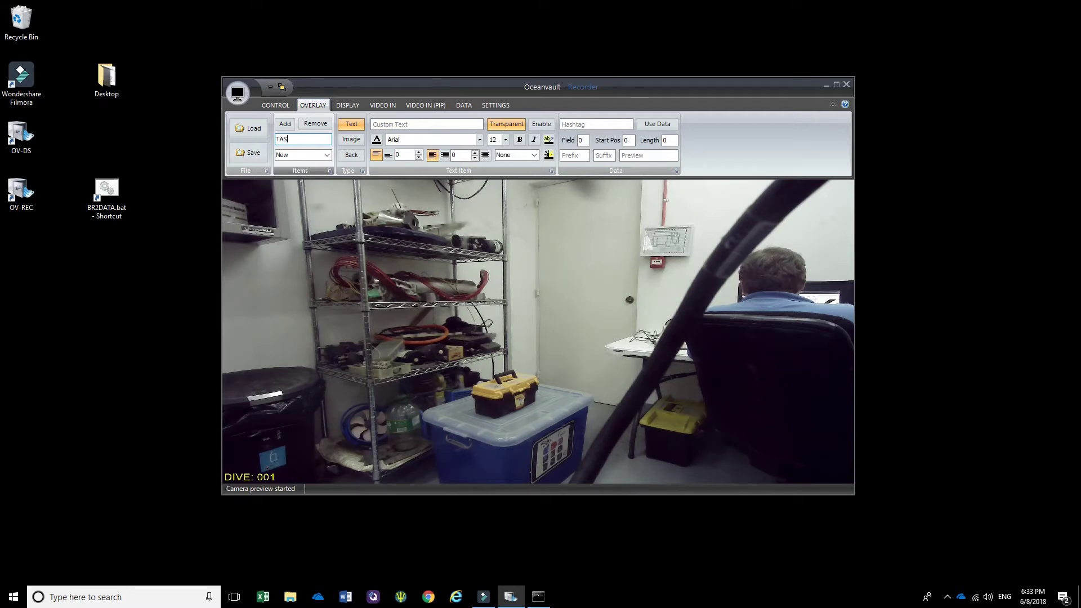
{"action": "left_click", "coordinate": [411, 123]}
{"action": "type", "text": "TASK: UWILD S"}
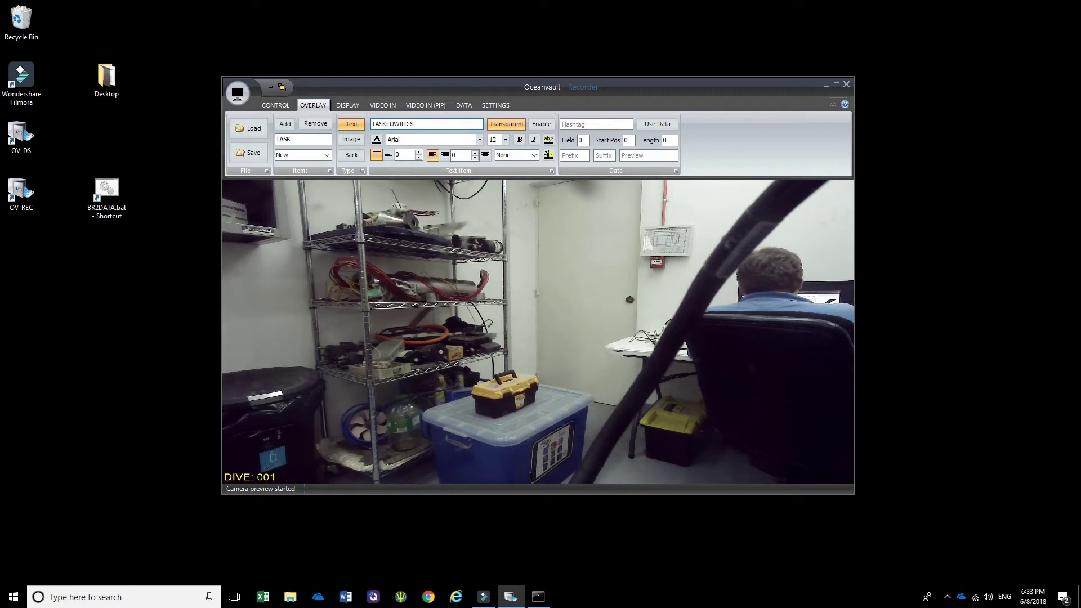
{"action": "type", "text": "vey"}
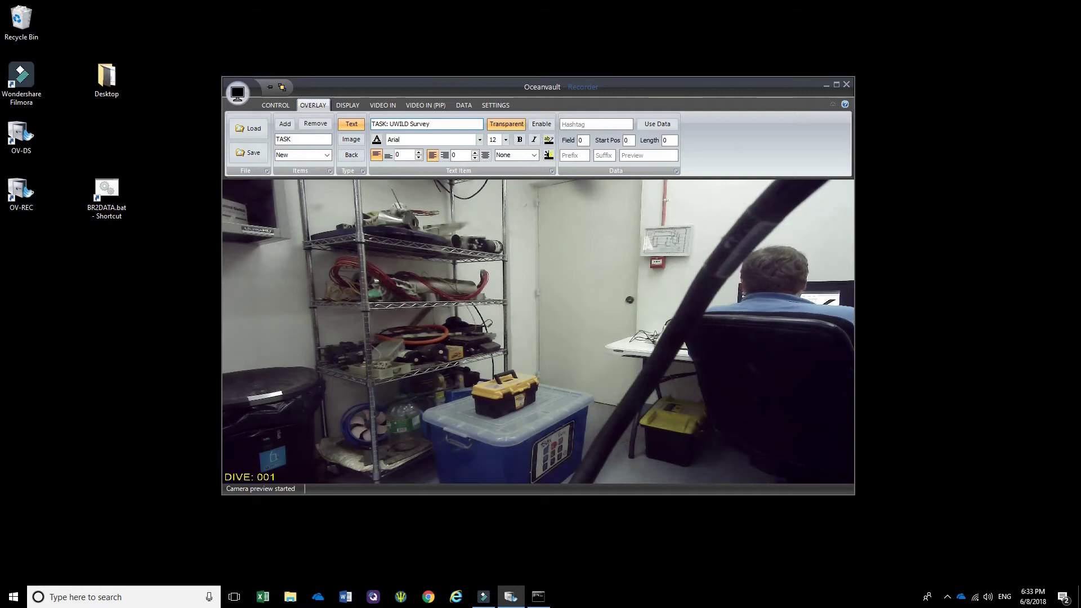
{"action": "left_click", "coordinate": [543, 125]}
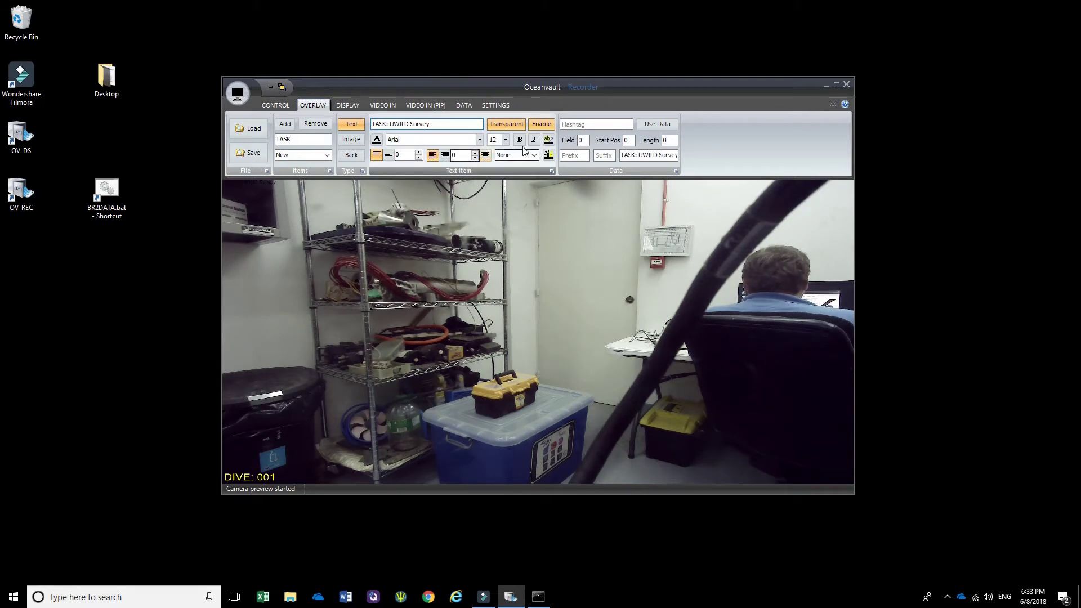
Step: Format the TASK overlay text in yellow with the Center effect direction and font size 36
{"action": "left_click", "coordinate": [380, 143]}
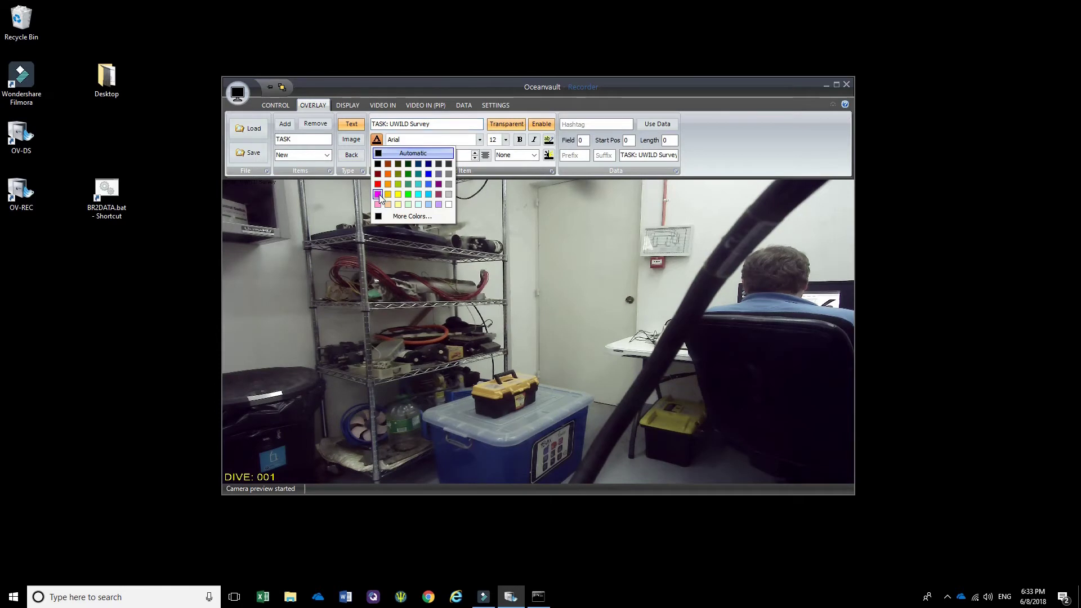
{"action": "left_click", "coordinate": [398, 194]}
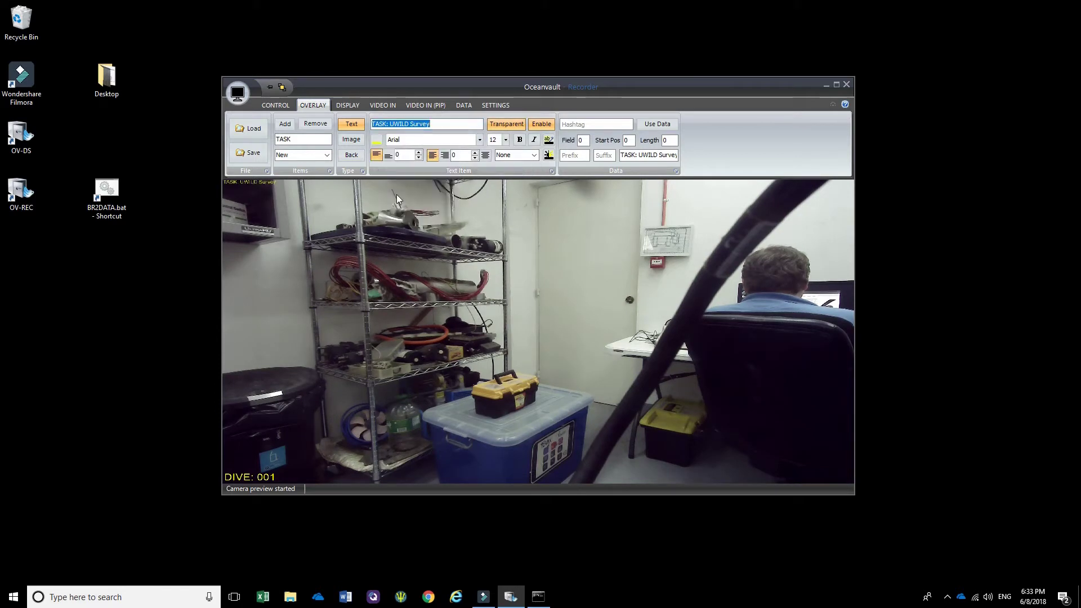
{"action": "left_click", "coordinate": [531, 156]}
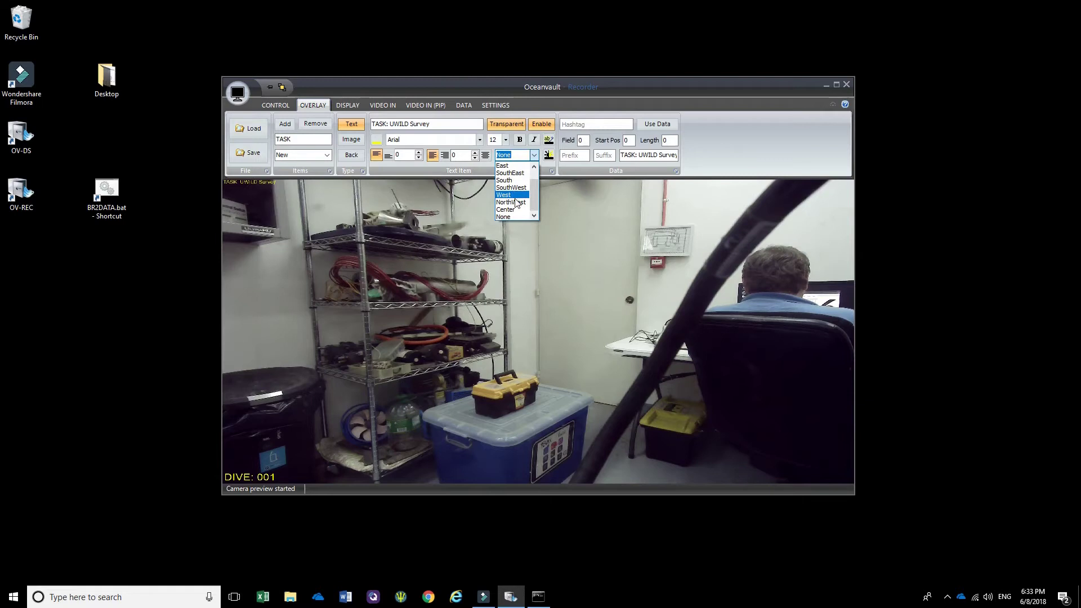
{"action": "left_click", "coordinate": [514, 209]}
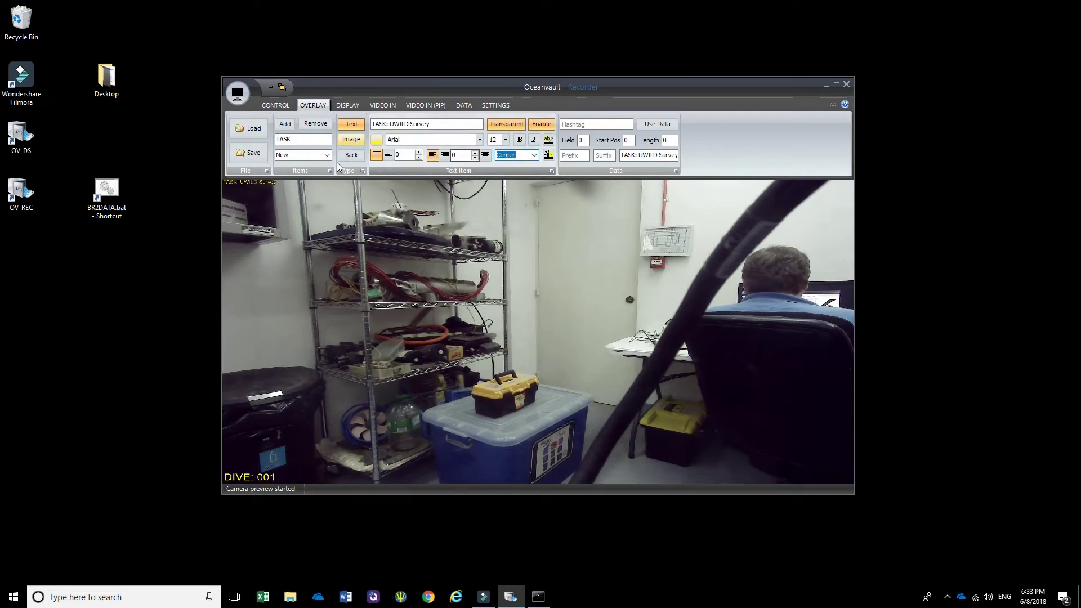
{"action": "left_click", "coordinate": [505, 140]}
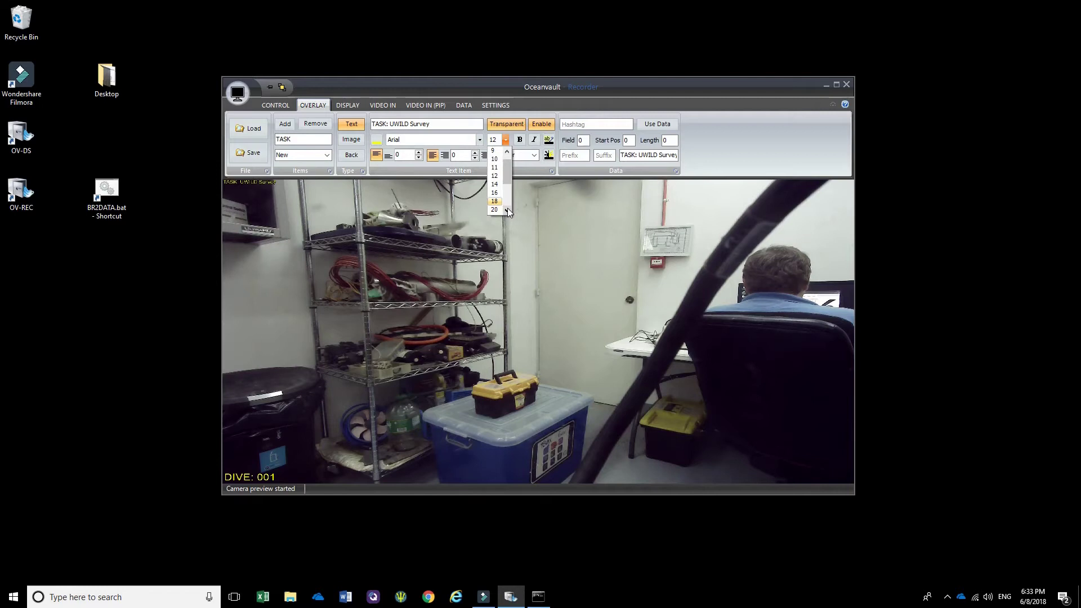
{"action": "scroll", "coordinate": [507, 210], "scroll_direction": "down", "scroll_amount": 2}
{"action": "left_click", "coordinate": [498, 210]}
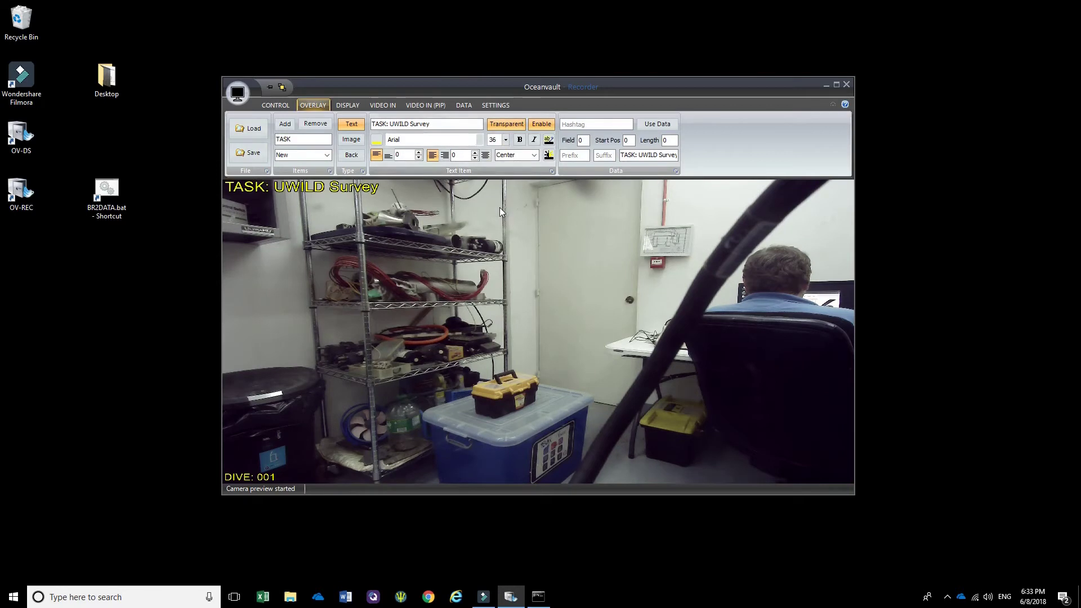
Step: Try the Arial Black font on the TASK overlay text, and set the font back to Arial
{"action": "left_click", "coordinate": [480, 140]}
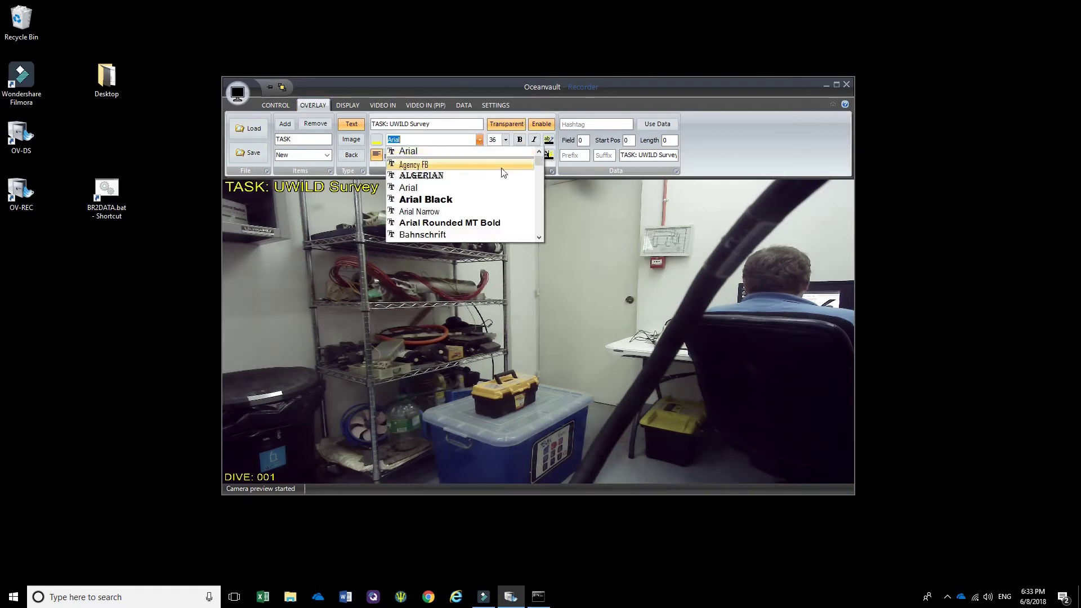
{"action": "left_click", "coordinate": [483, 203]}
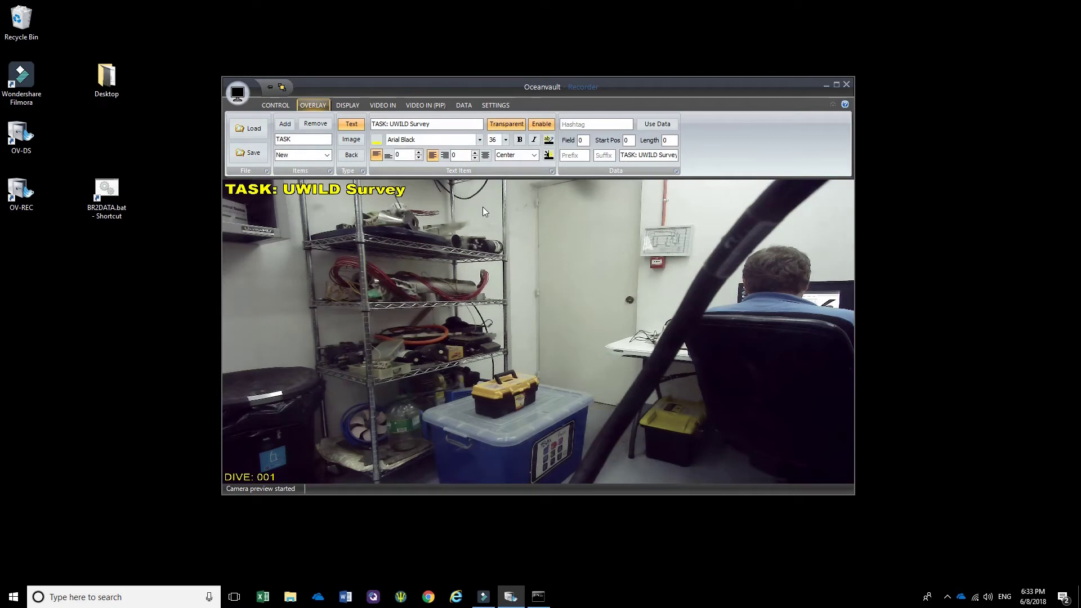
{"action": "left_click", "coordinate": [481, 145]}
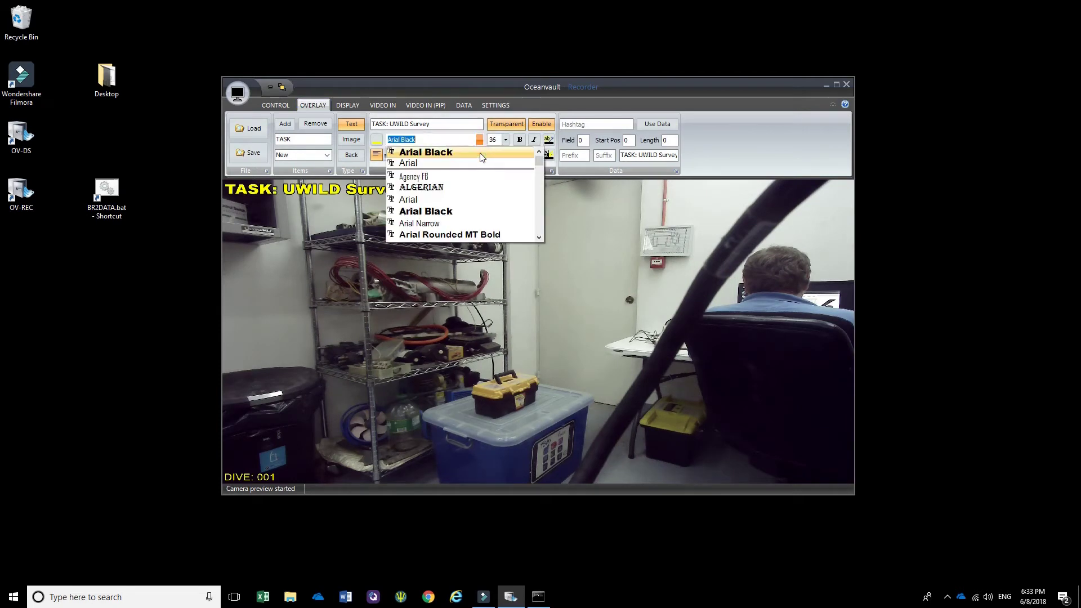
{"action": "left_click", "coordinate": [461, 165]}
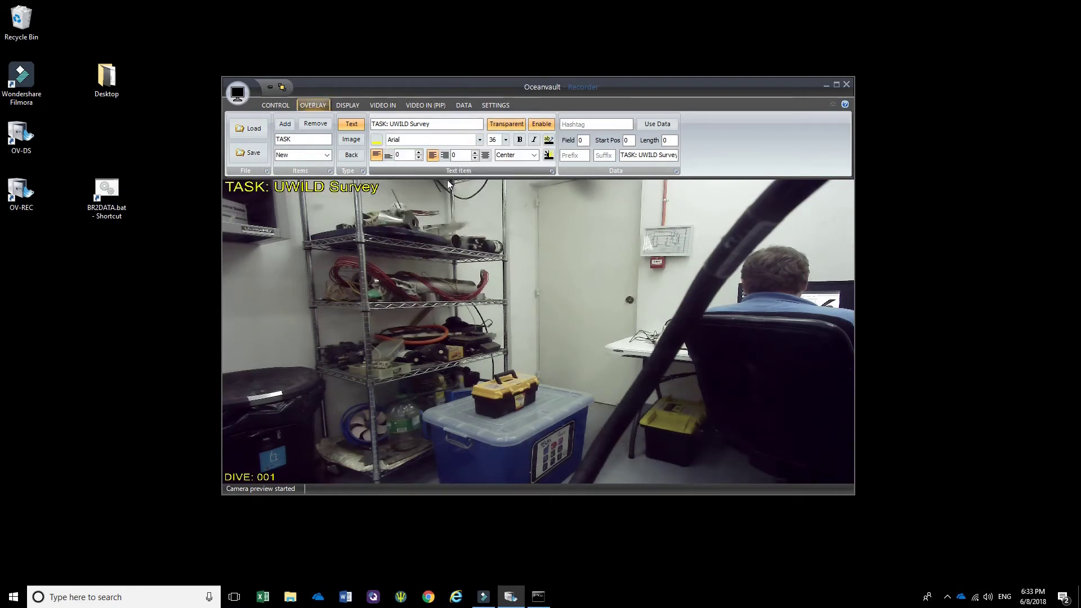
Step: Center the TASK text horizontally on the video and add the item to the overlay
{"action": "left_click", "coordinate": [485, 158]}
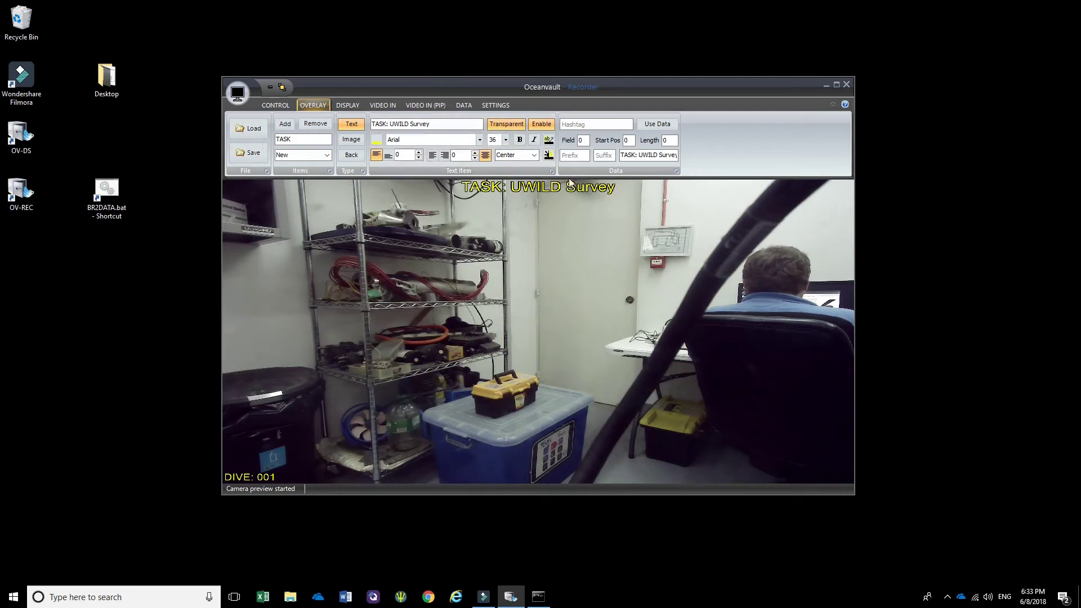
{"action": "left_click", "coordinate": [286, 126]}
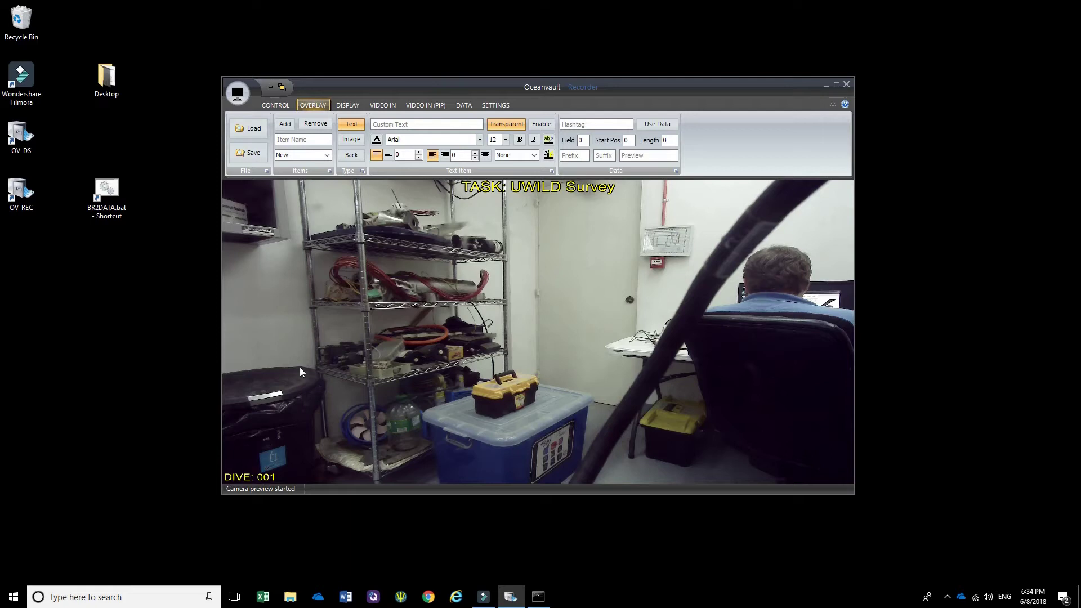
Step: Set the font size of the existing DIVE overlay item to 28 and save the item
{"action": "left_click", "coordinate": [327, 155]}
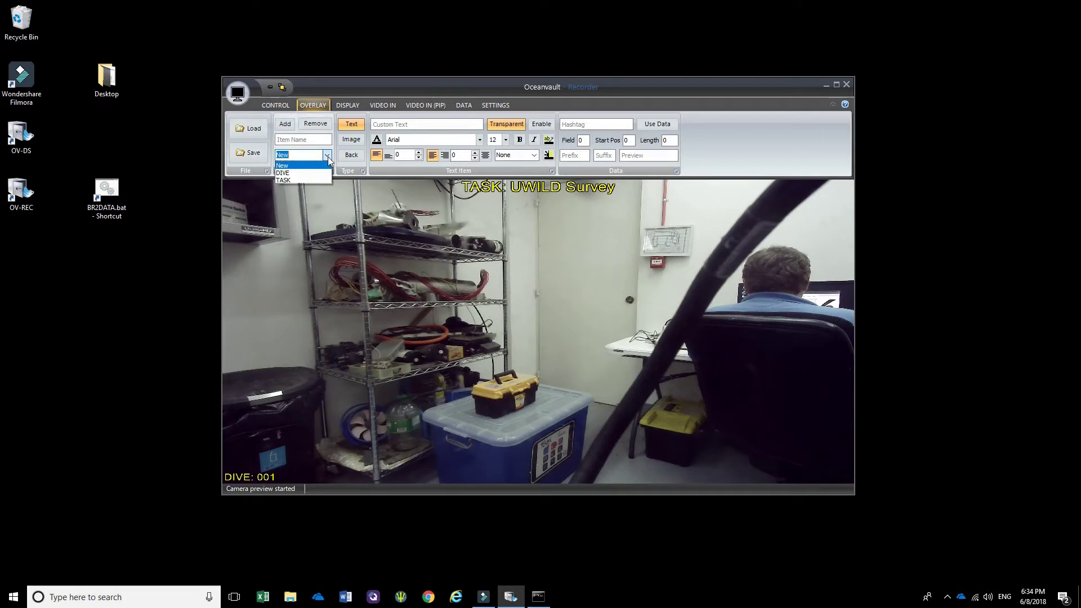
{"action": "left_click", "coordinate": [290, 173]}
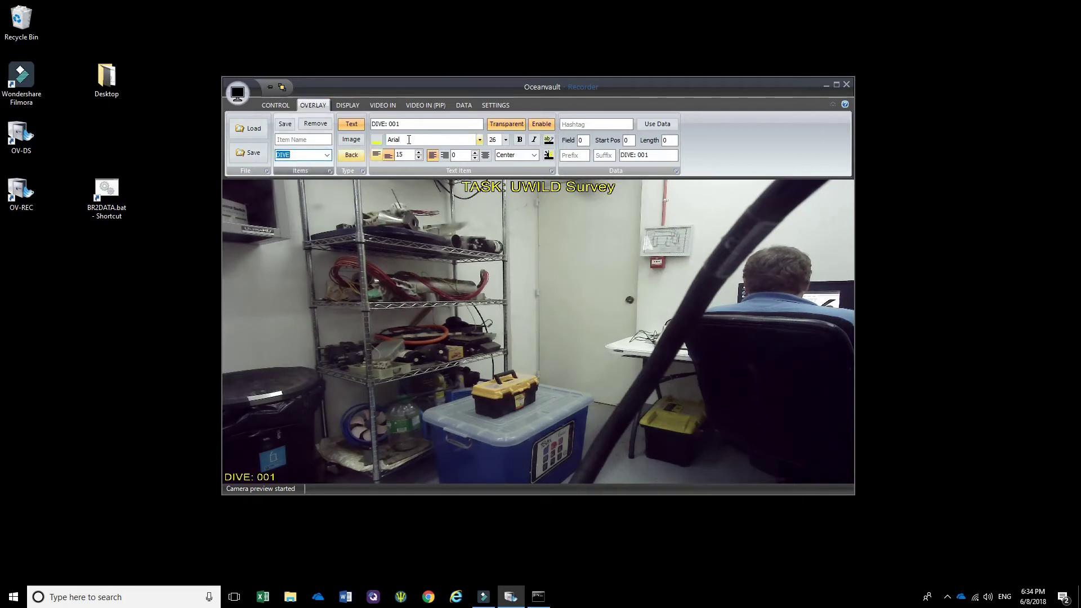
{"action": "left_click", "coordinate": [505, 140]}
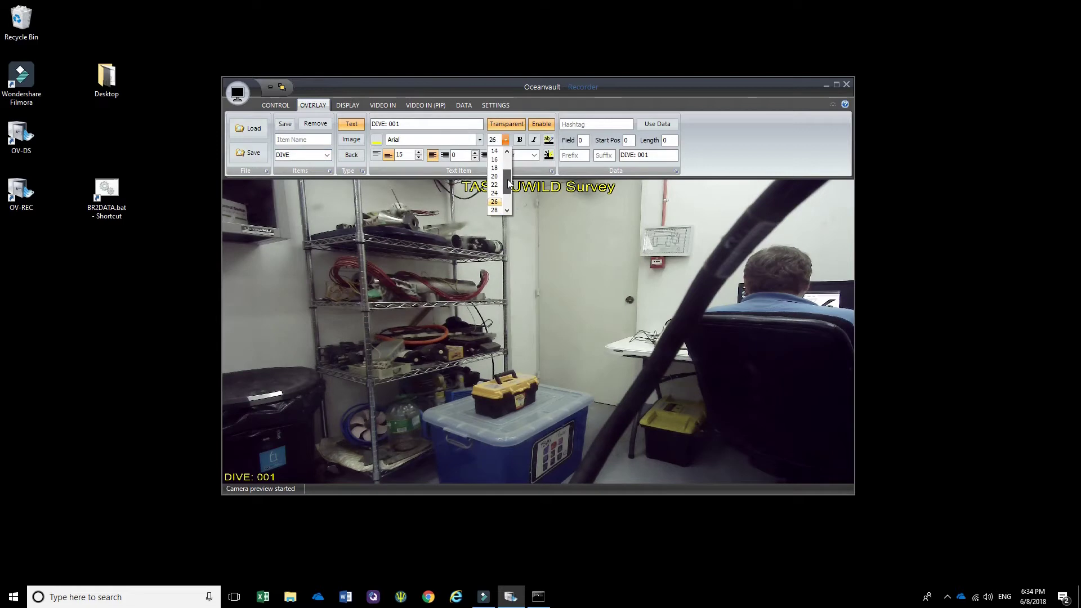
{"action": "left_click", "coordinate": [495, 193]}
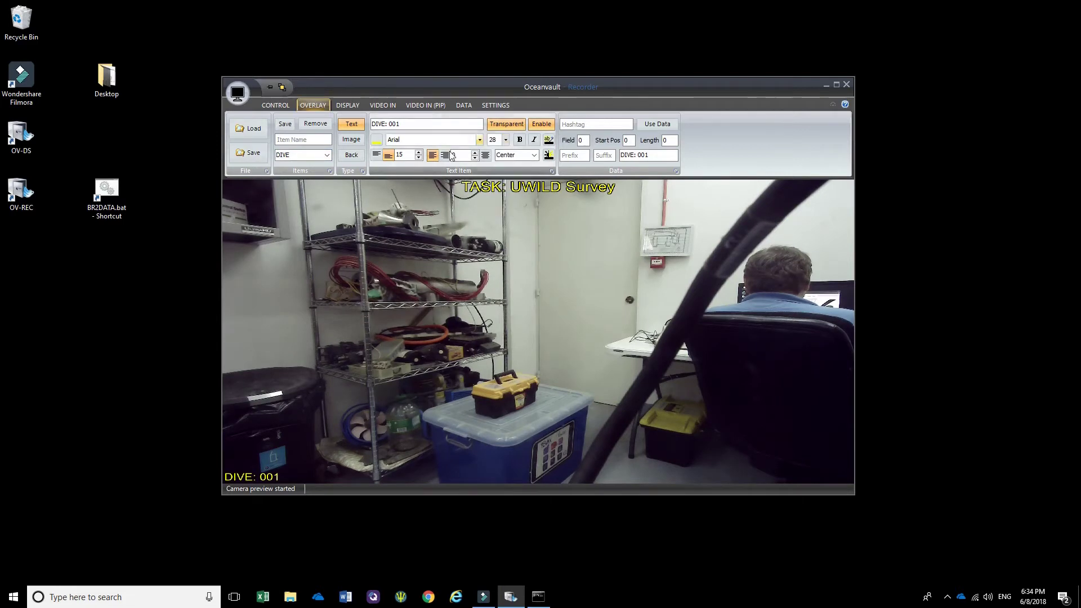
{"action": "left_click", "coordinate": [345, 154]}
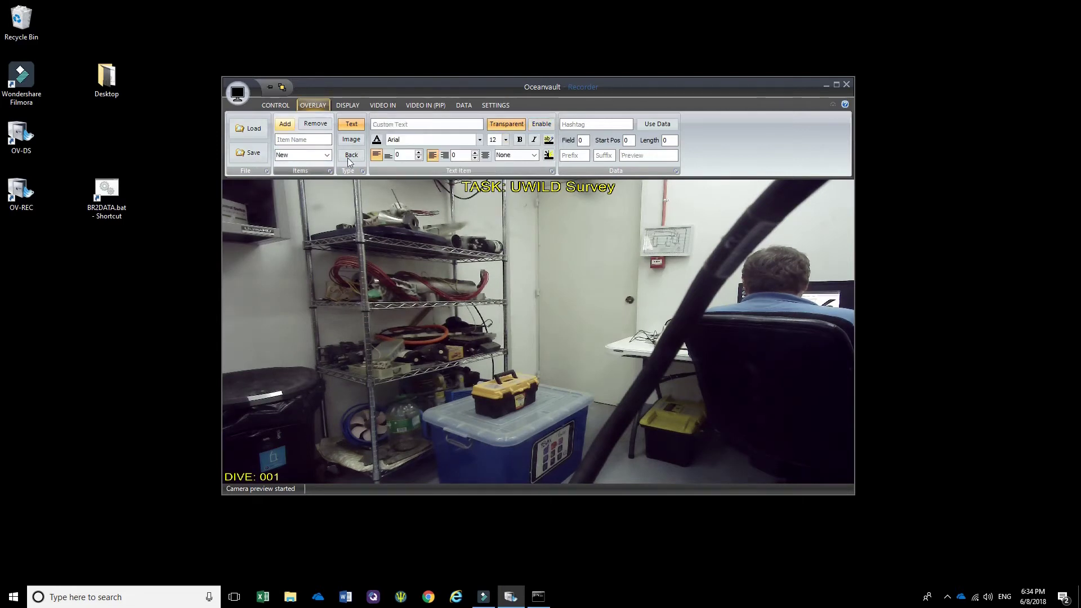
Step: Set the font size of the existing TASK overlay item to 28 and save the item
{"action": "left_click", "coordinate": [327, 154]}
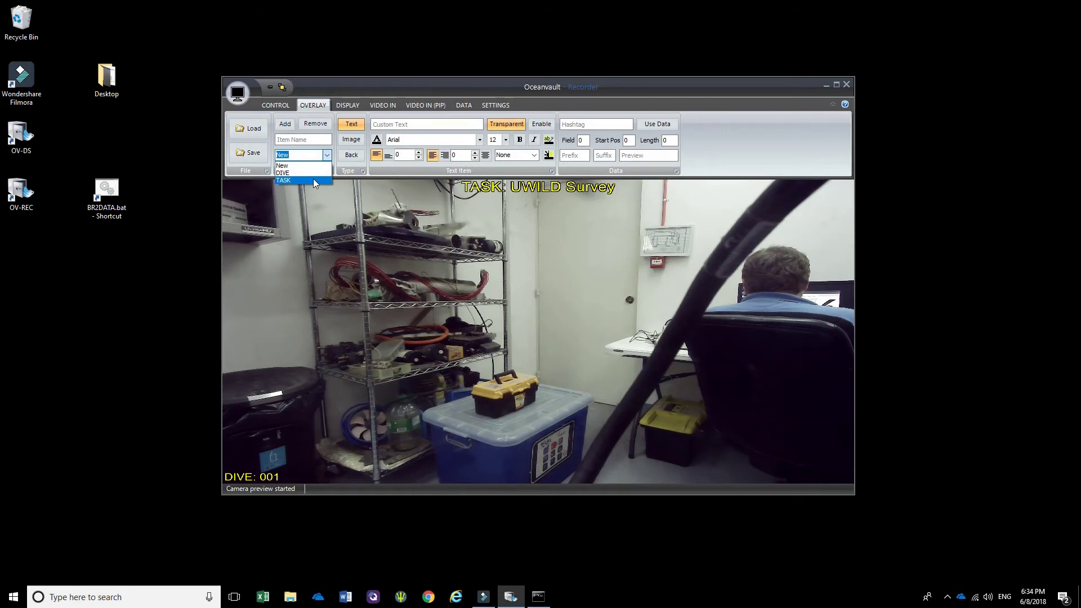
{"action": "left_click", "coordinate": [313, 178]}
{"action": "left_click", "coordinate": [506, 140]}
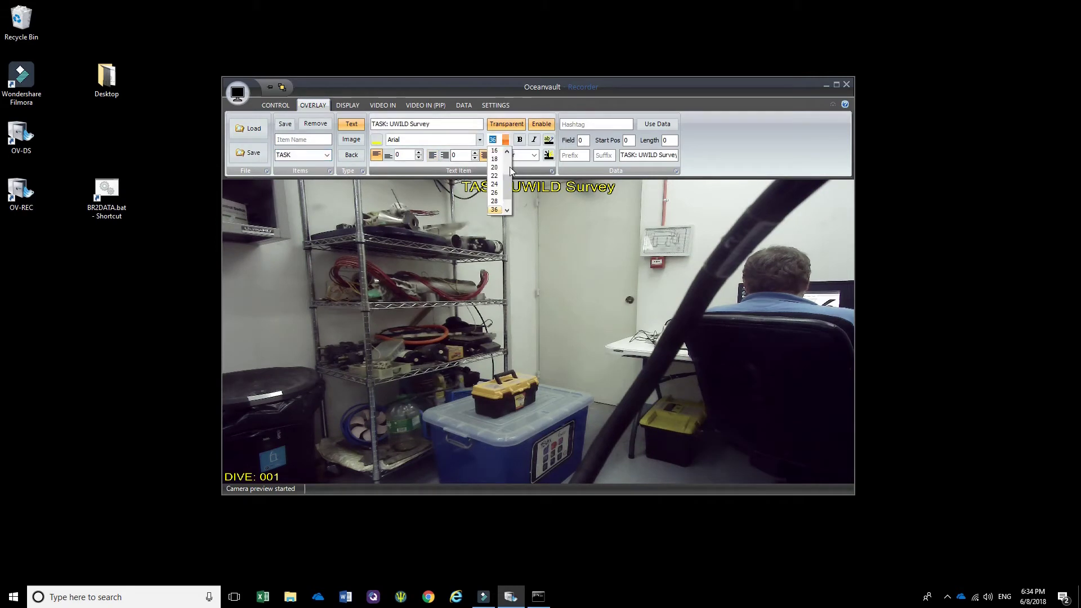
{"action": "left_click", "coordinate": [498, 200]}
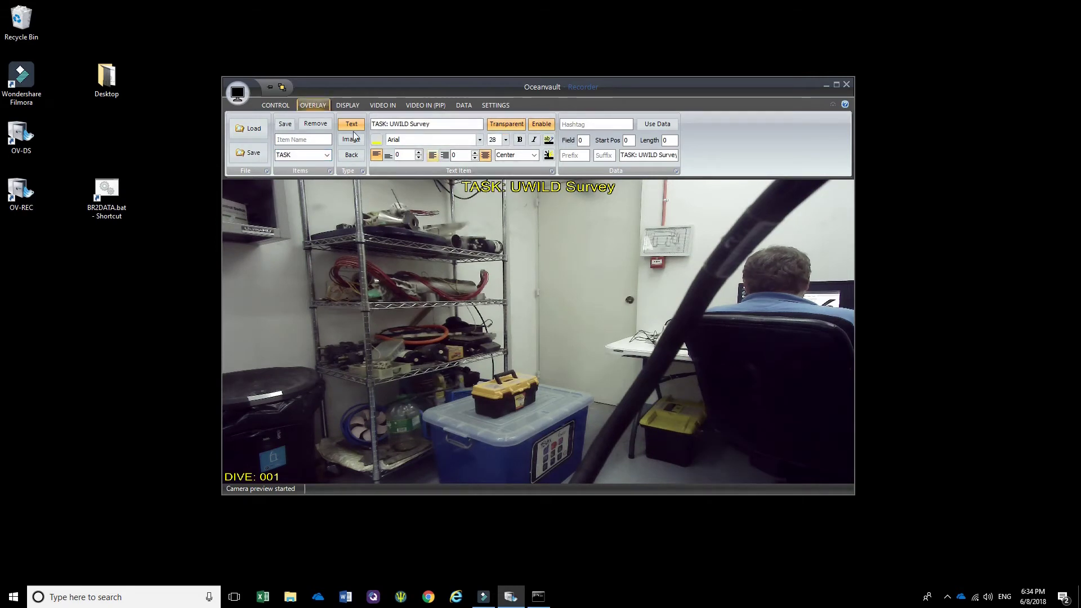
{"action": "left_click", "coordinate": [285, 124]}
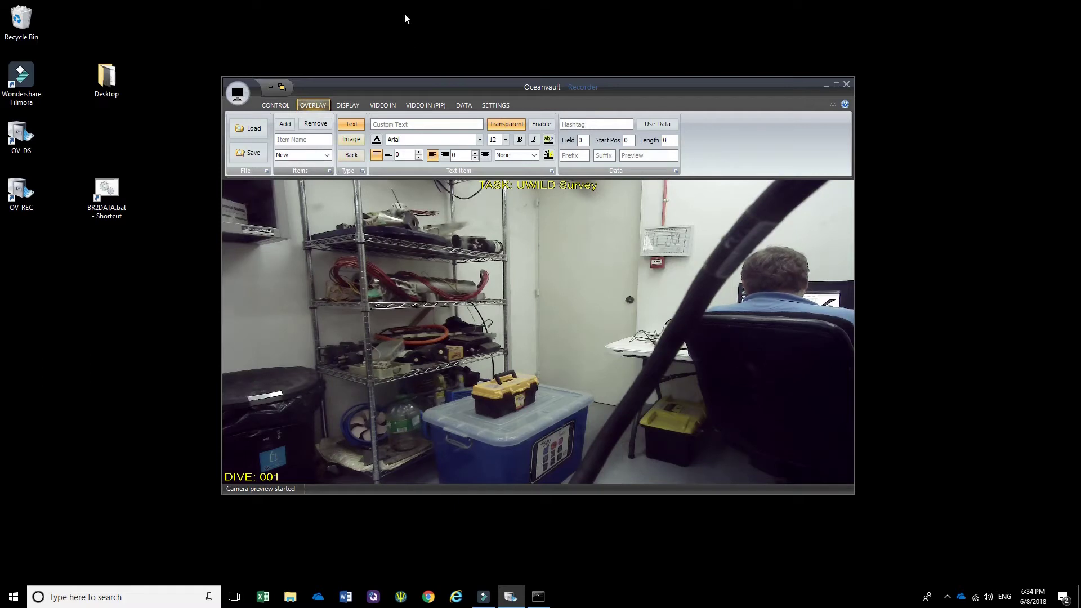
Step: Check the incoming network data, and create an enabled text overlay item named DEPTH with the custom text "DEPTH"
{"action": "left_click", "coordinate": [468, 105]}
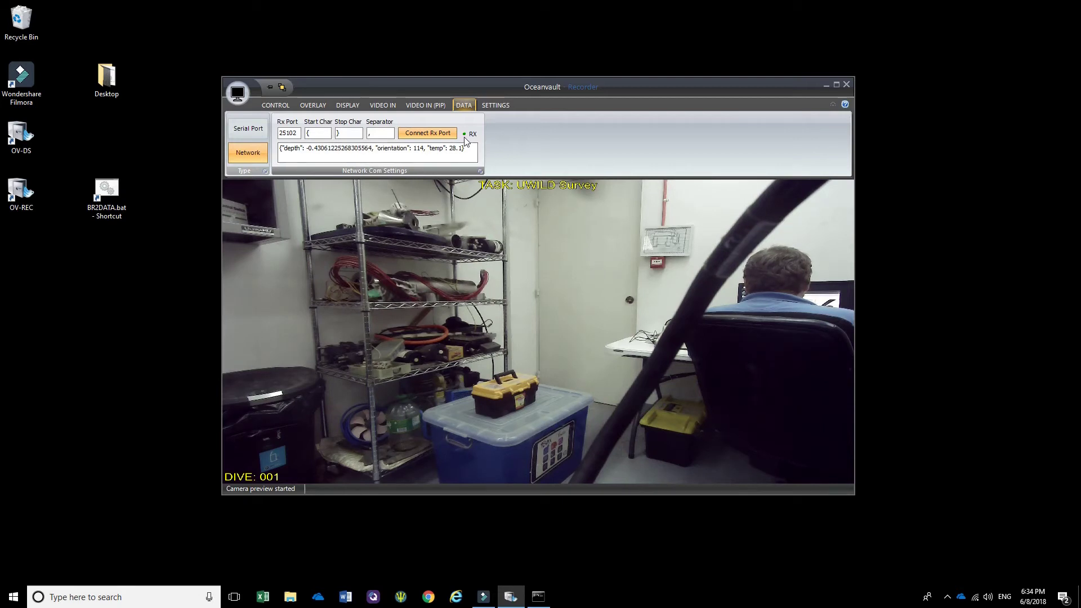
{"action": "left_click", "coordinate": [320, 105]}
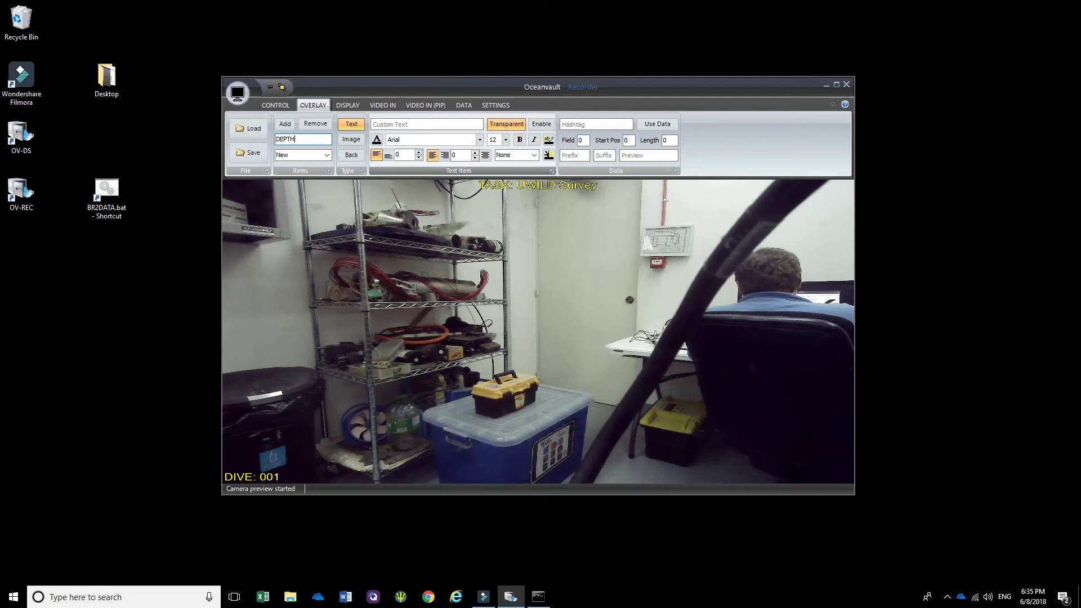
{"action": "left_click", "coordinate": [447, 124]}
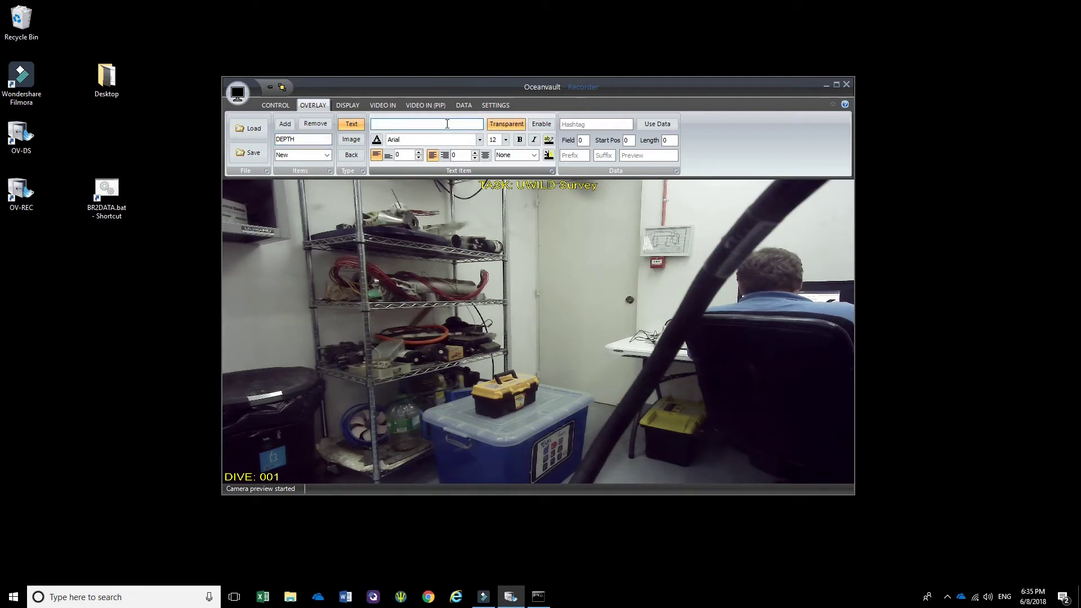
{"action": "type", "text": "DEPT"}
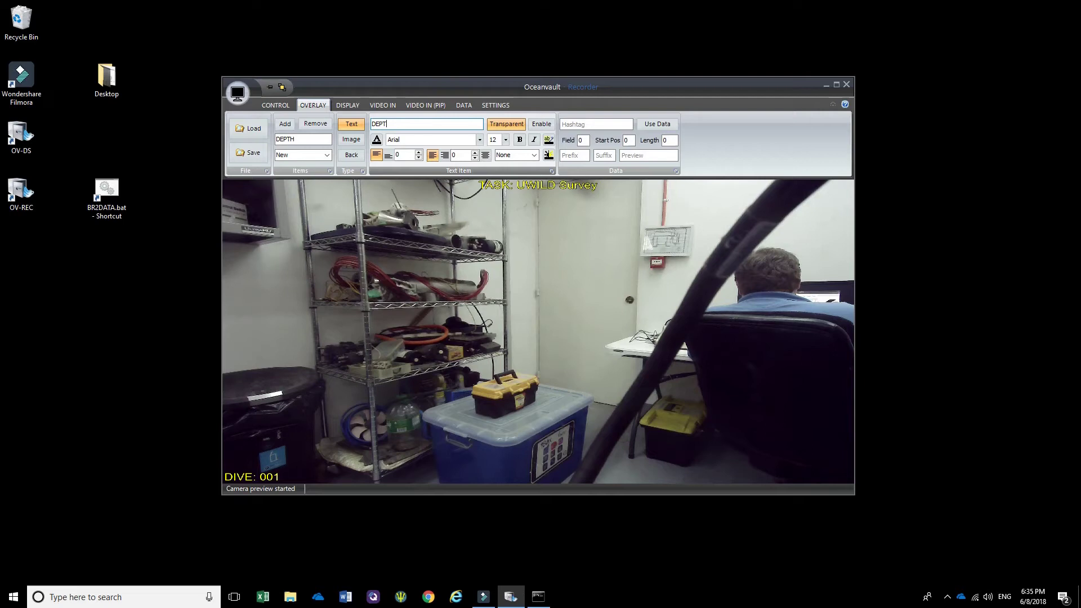
{"action": "type", "text": "H"}
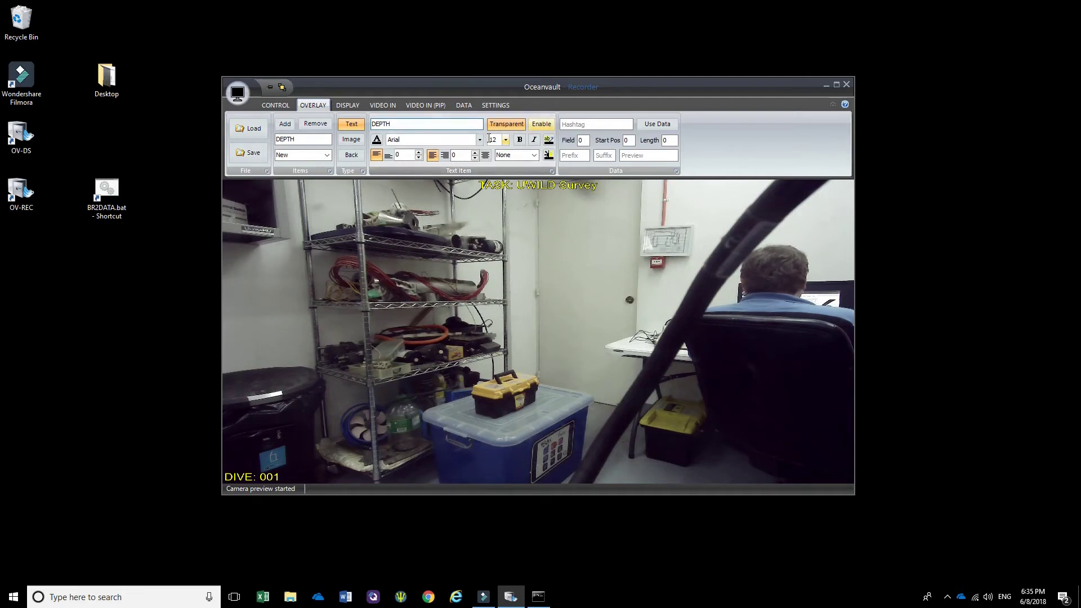
{"action": "left_click", "coordinate": [543, 125]}
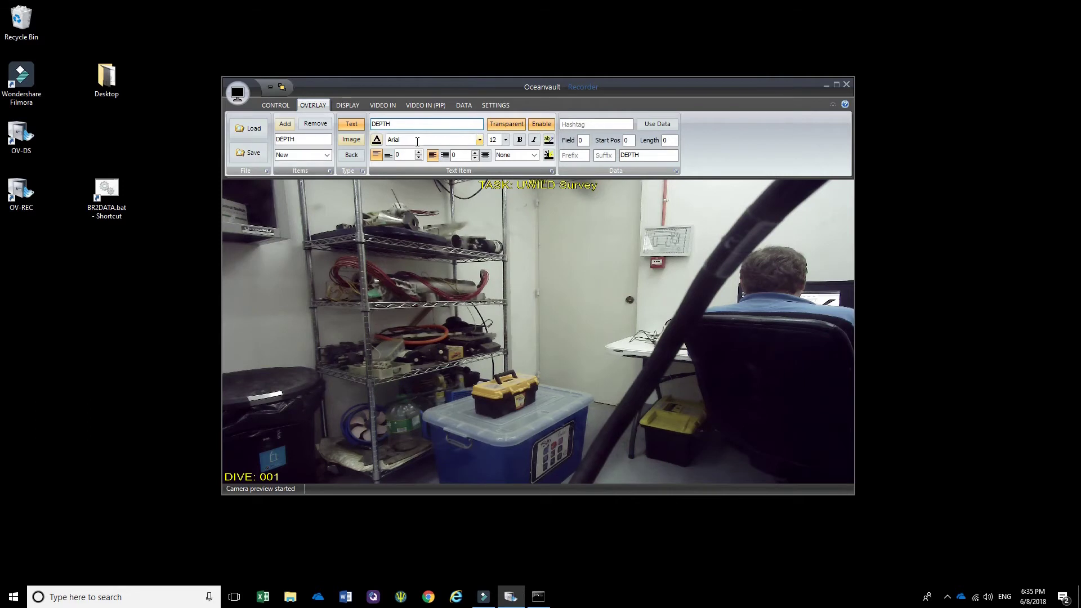
Step: Format the DEPTH text with font size 28 and yellow color, and add the item to the overlay
{"action": "left_click", "coordinate": [505, 140]}
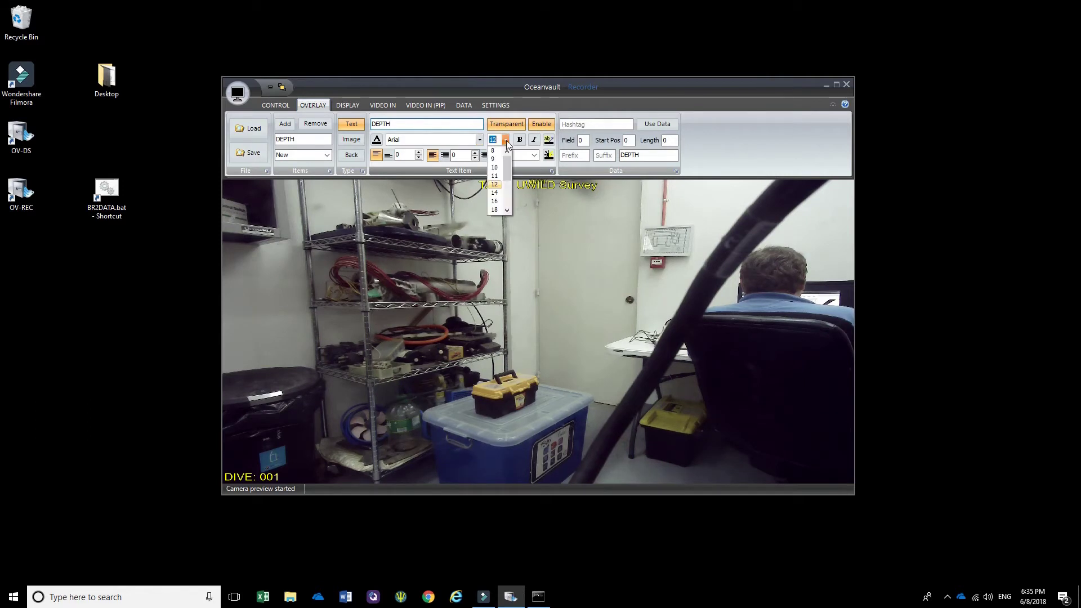
{"action": "left_click_drag", "start_coordinate": [507, 171], "coordinate": [509, 180]}
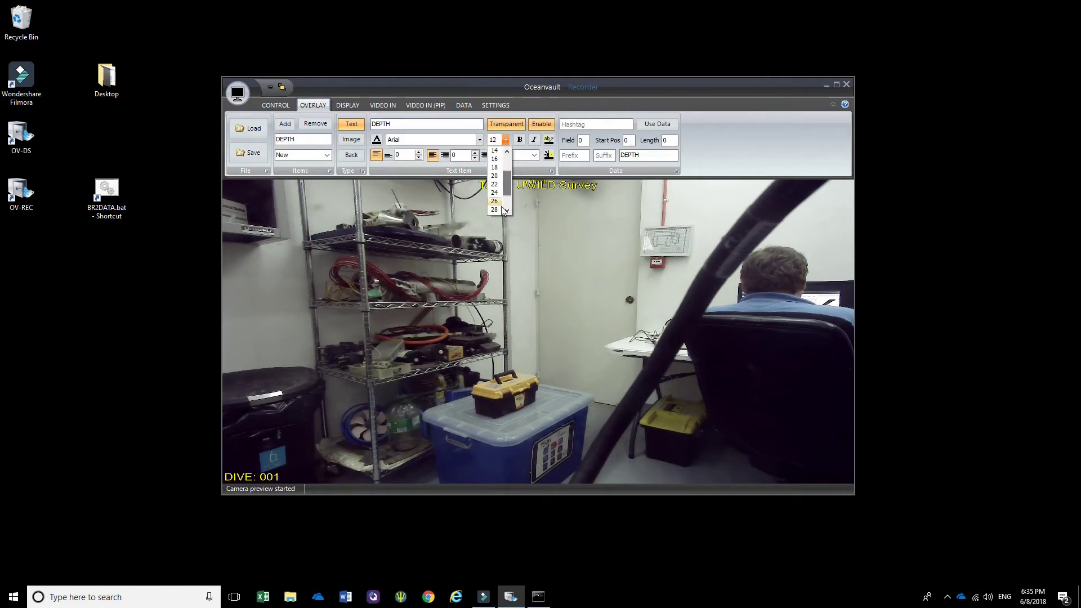
{"action": "left_click", "coordinate": [501, 208]}
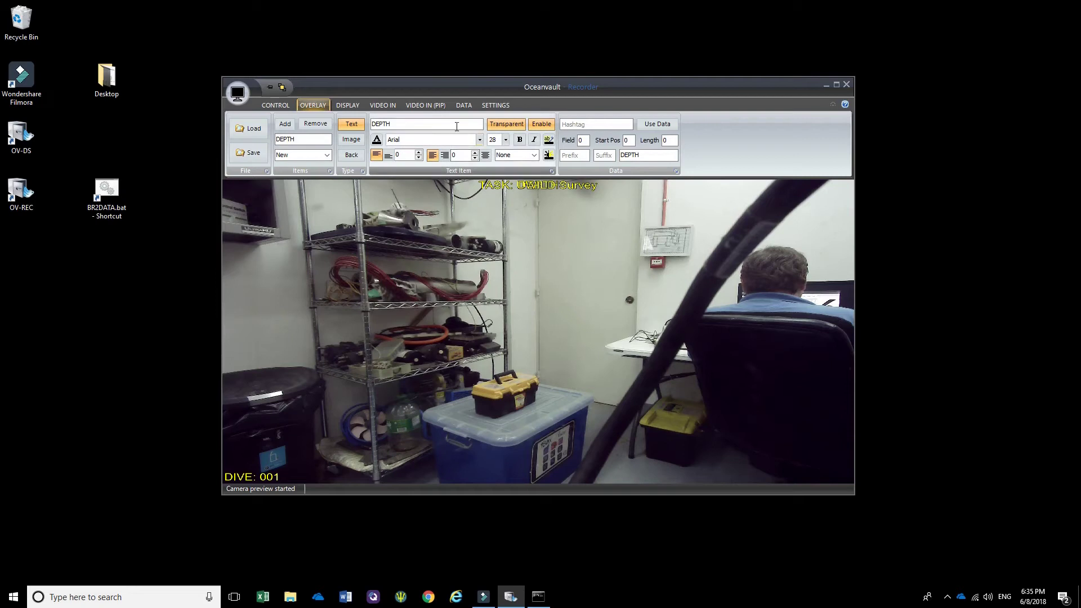
{"action": "left_click", "coordinate": [376, 140]}
{"action": "left_click", "coordinate": [398, 194]}
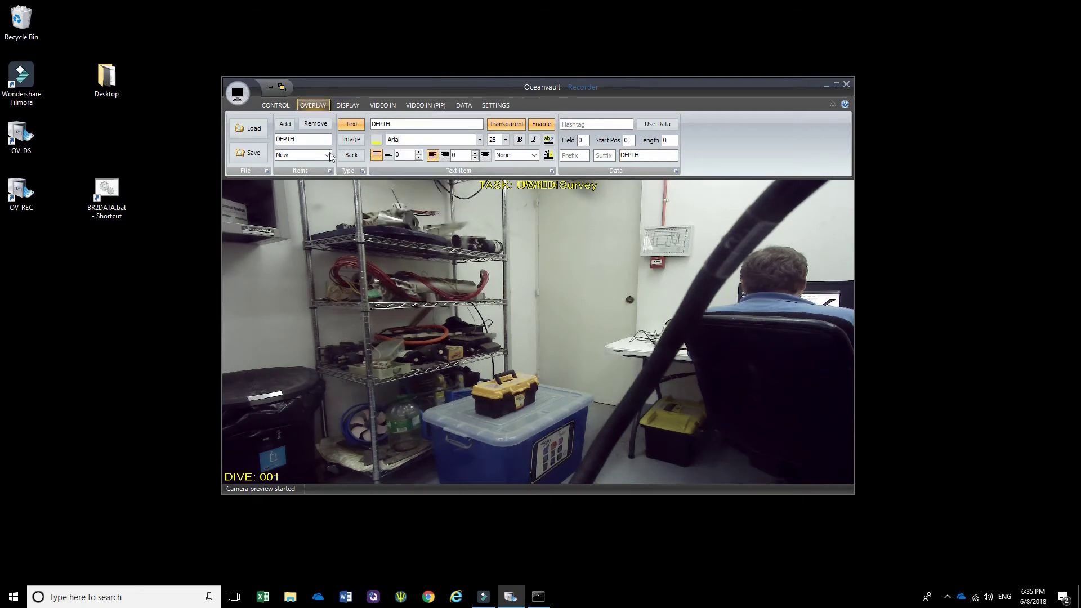
{"action": "left_click", "coordinate": [286, 125]}
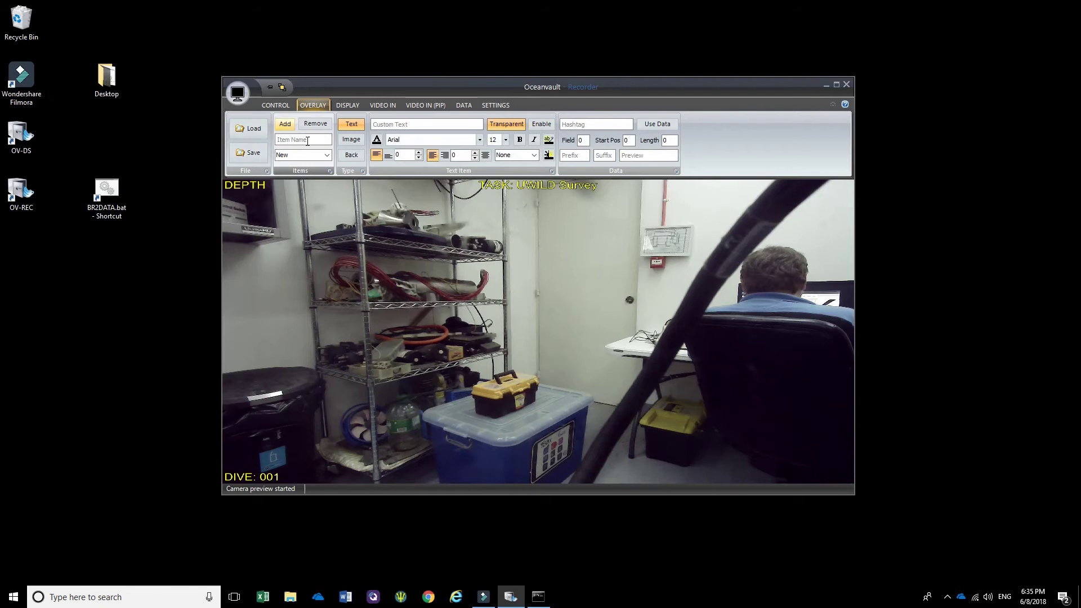
Step: Center the existing DEPTH item horizontally at the bottom of the video with vertical offset 13 and the Center effect direction
{"action": "left_click", "coordinate": [318, 157]}
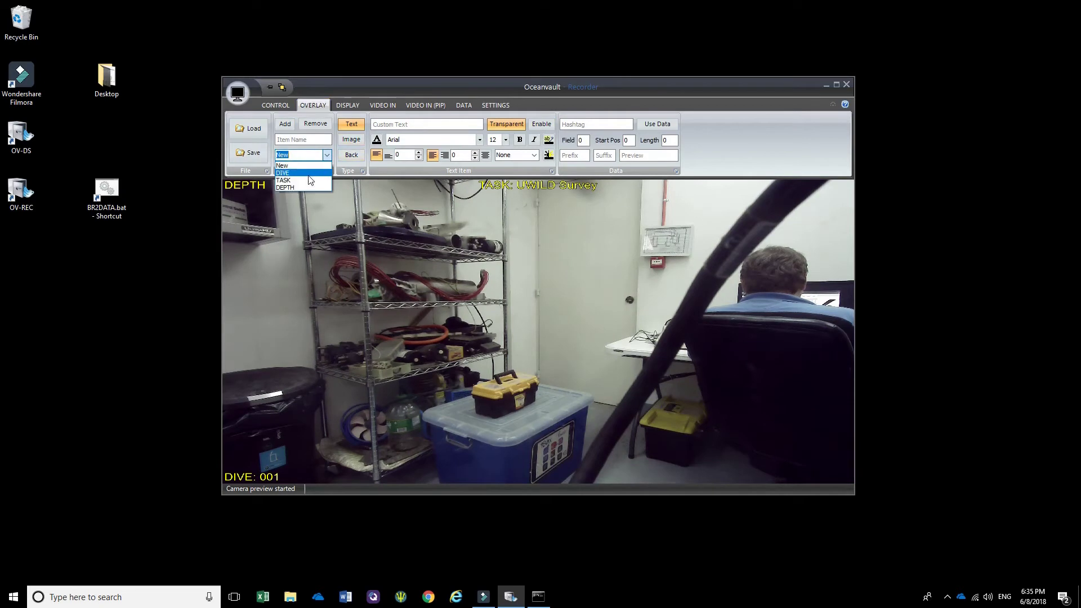
{"action": "left_click", "coordinate": [305, 188]}
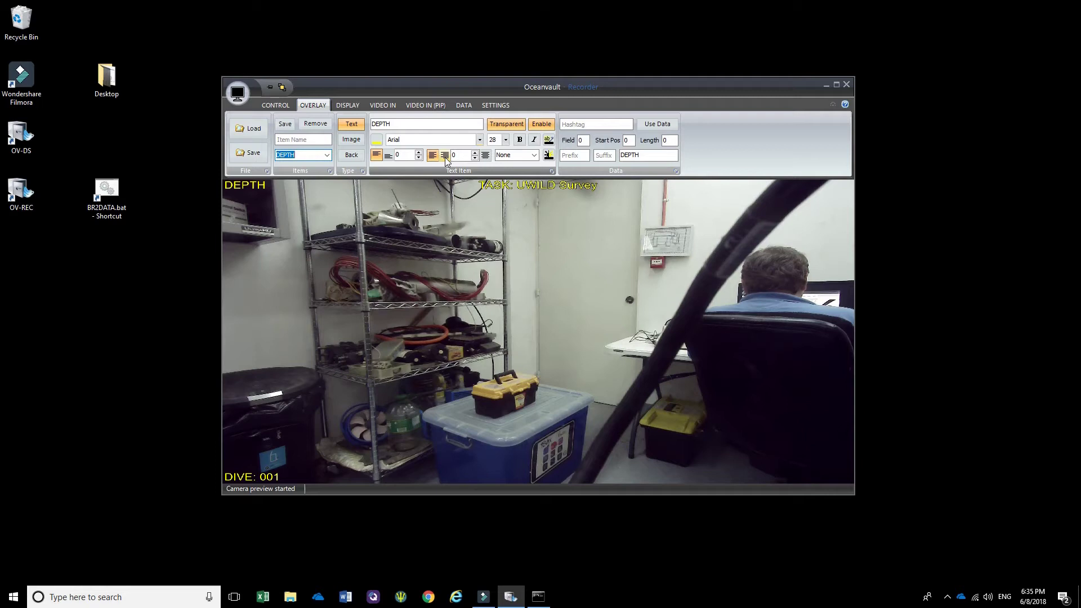
{"action": "left_click", "coordinate": [486, 157]}
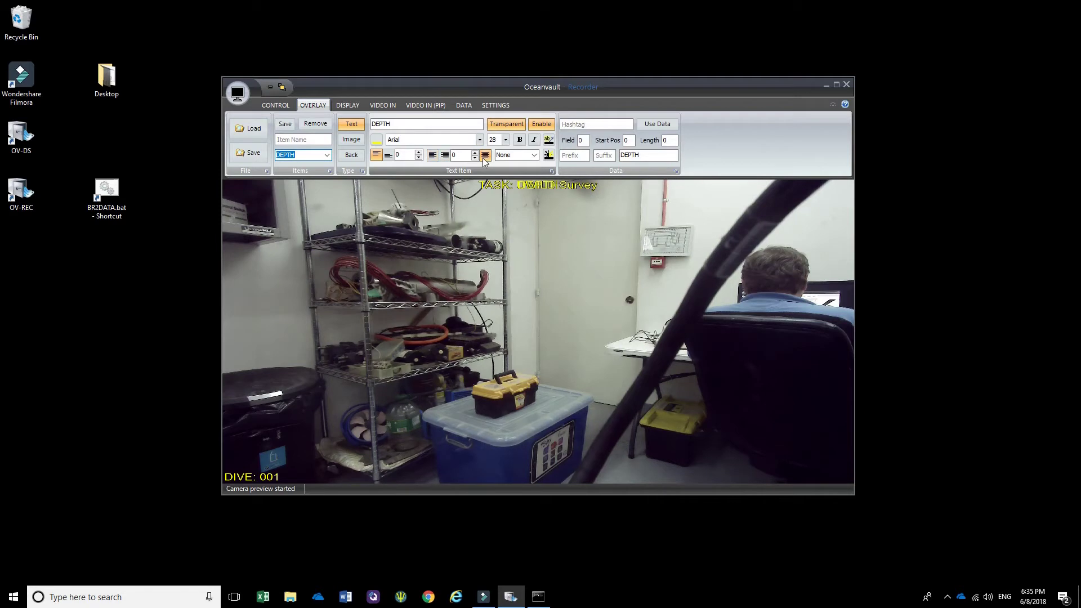
{"action": "left_click", "coordinate": [387, 157]}
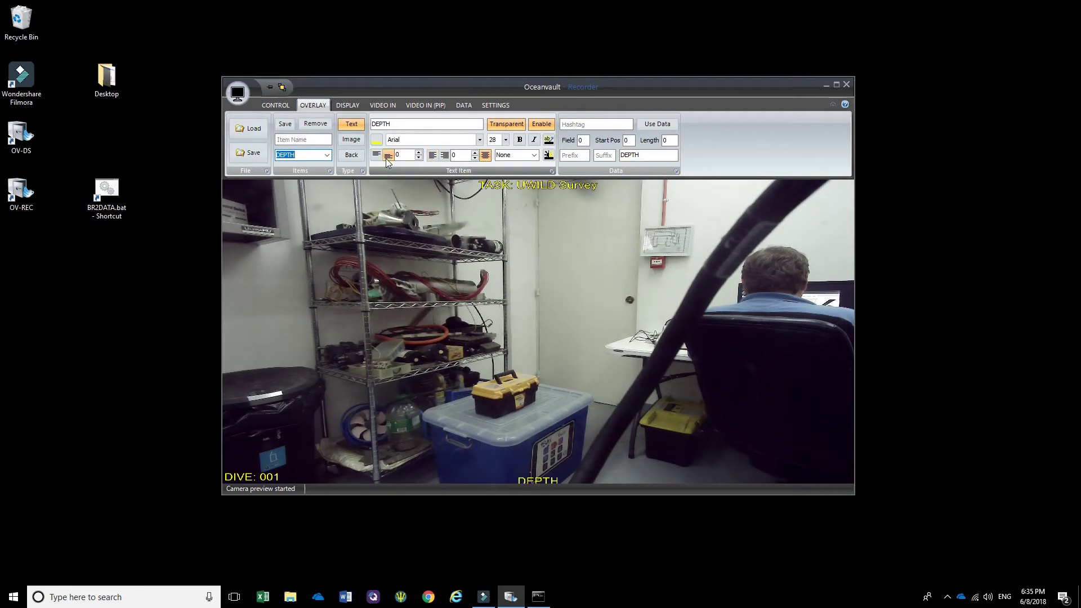
{"action": "left_click", "coordinate": [420, 157]}
{"action": "left_click", "coordinate": [533, 155]}
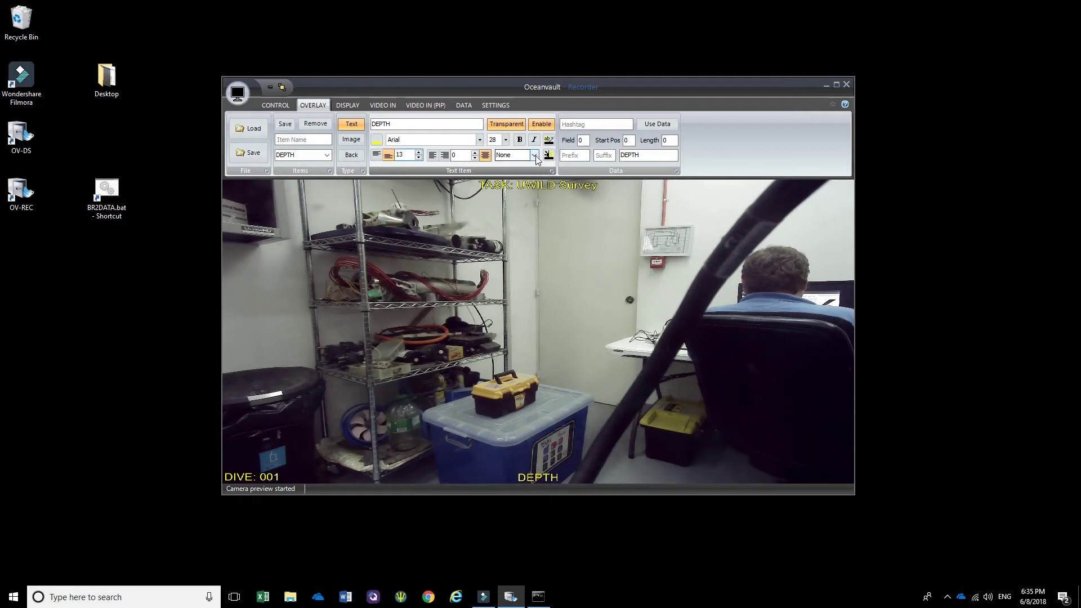
{"action": "left_click", "coordinate": [526, 208]}
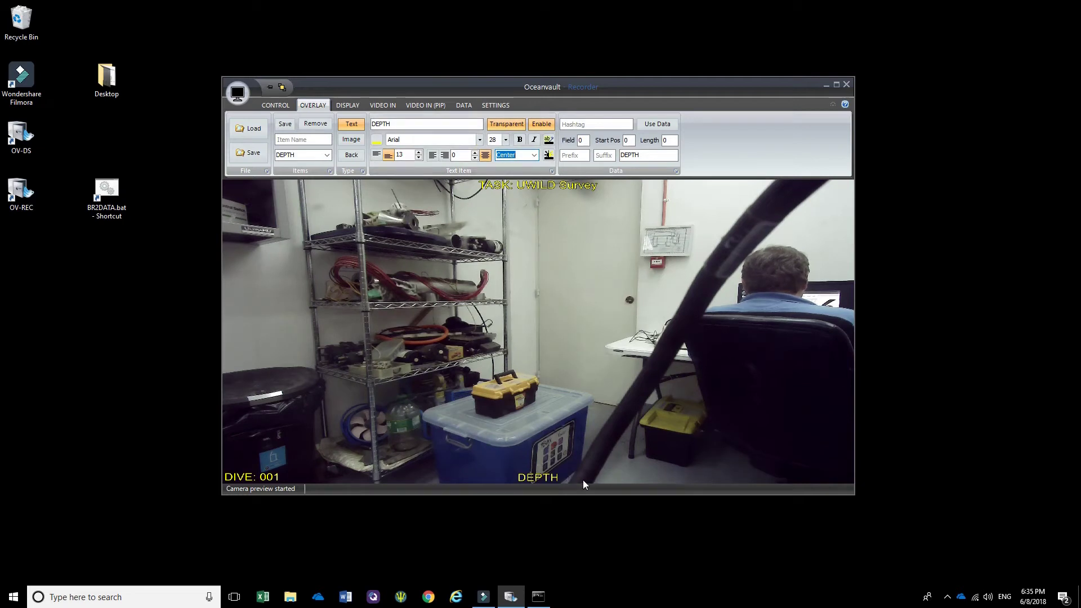
Step: Change the DEPTH item's custom text to "DEPTH:" and link it to incoming data field 2
{"action": "double_click", "coordinate": [416, 126]}
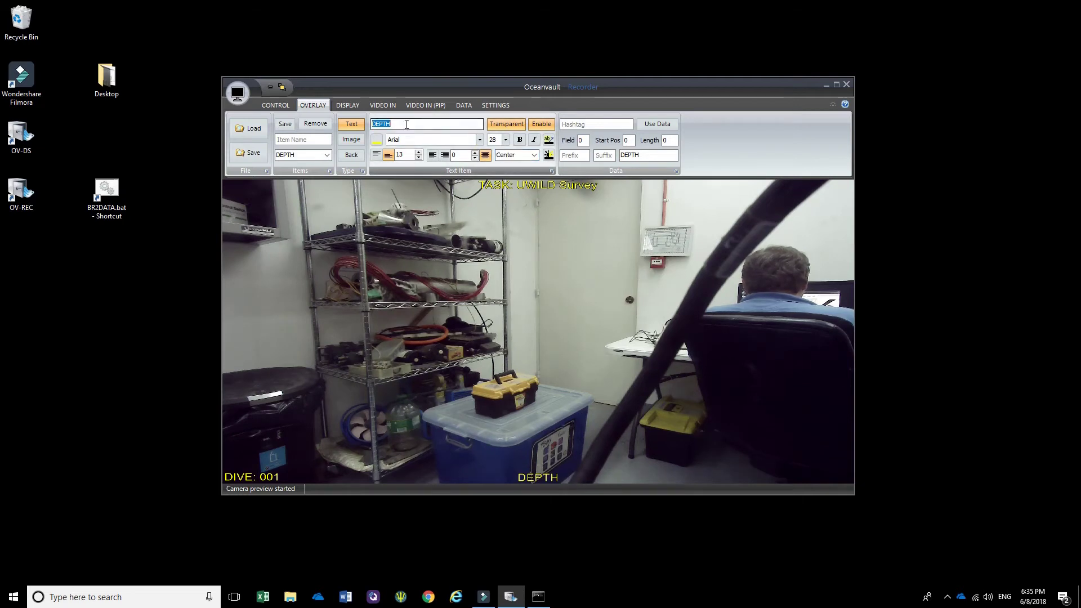
{"action": "type", "text": "DEPTH:"}
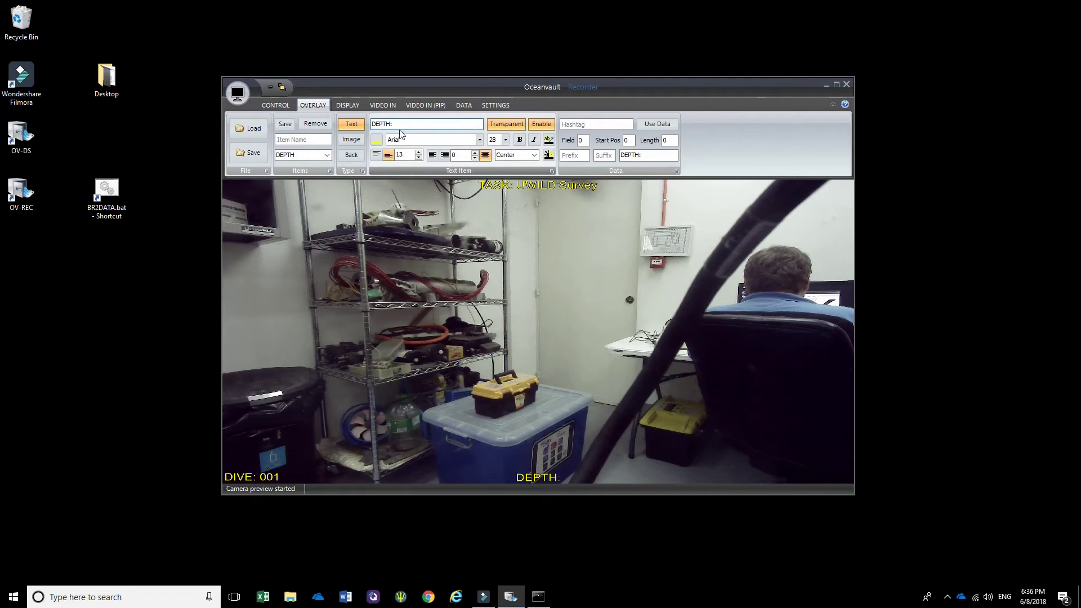
{"action": "left_click", "coordinate": [585, 141]}
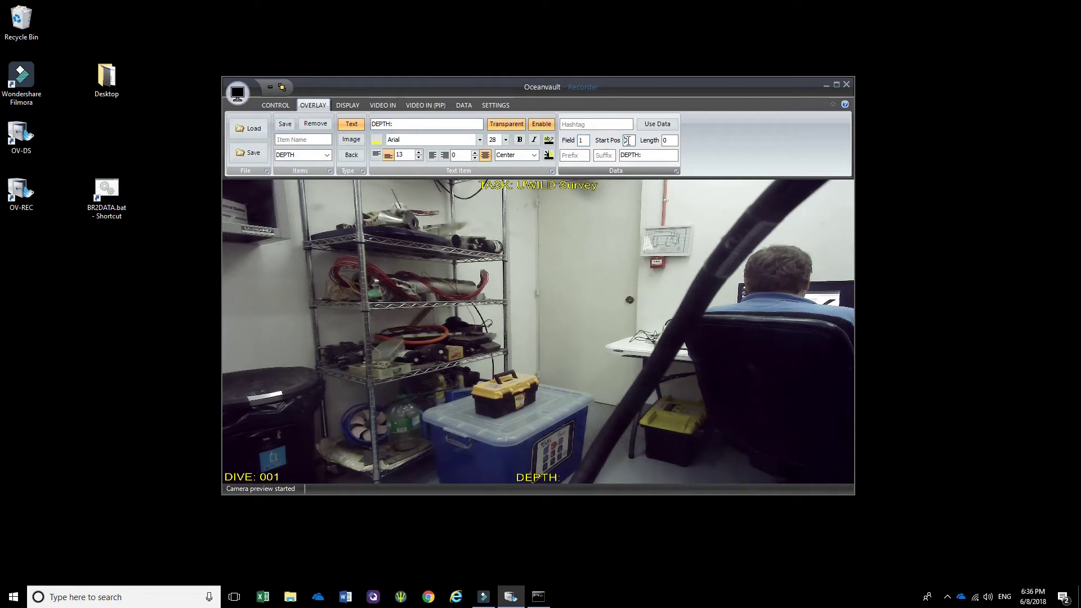
{"action": "left_click", "coordinate": [657, 125]}
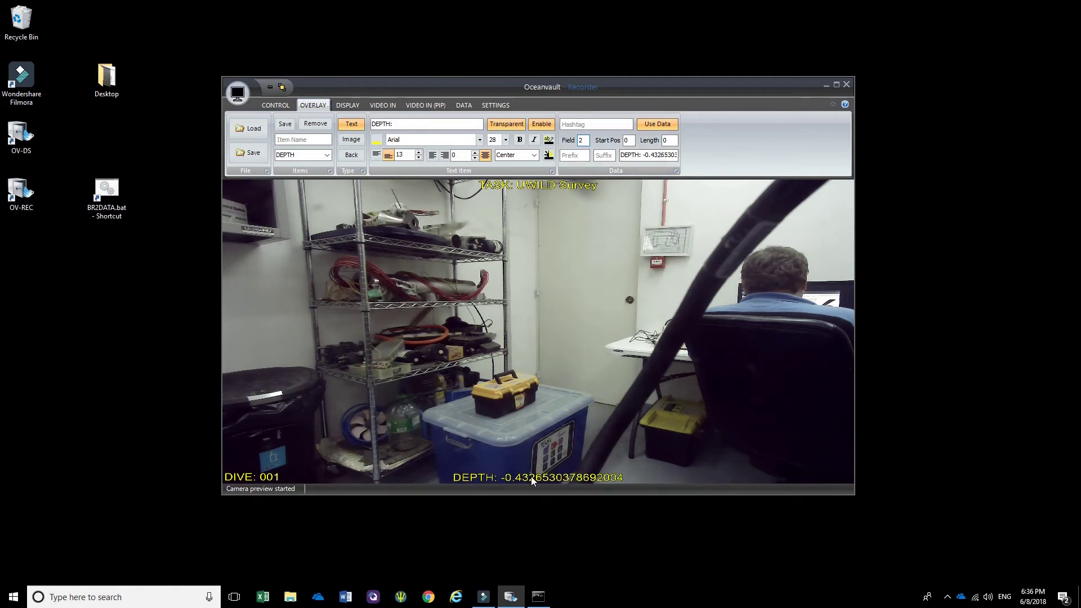
Step: Limit the displayed data value of the DEPTH item to a length of 6
{"action": "left_click", "coordinate": [669, 141]}
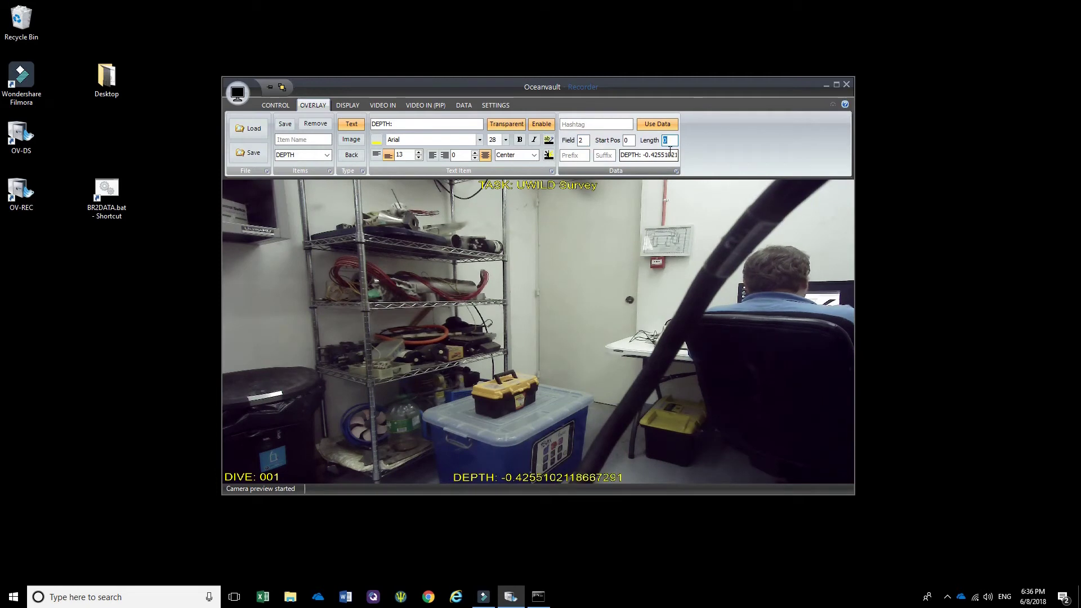
{"action": "type", "text": "4"}
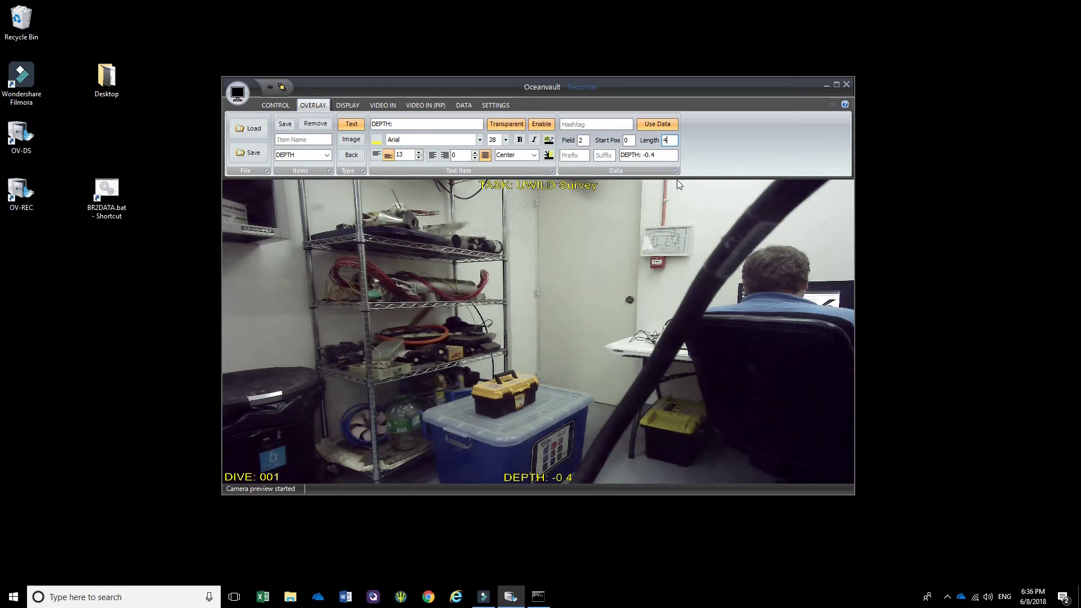
{"action": "key", "text": "BackSpace"}
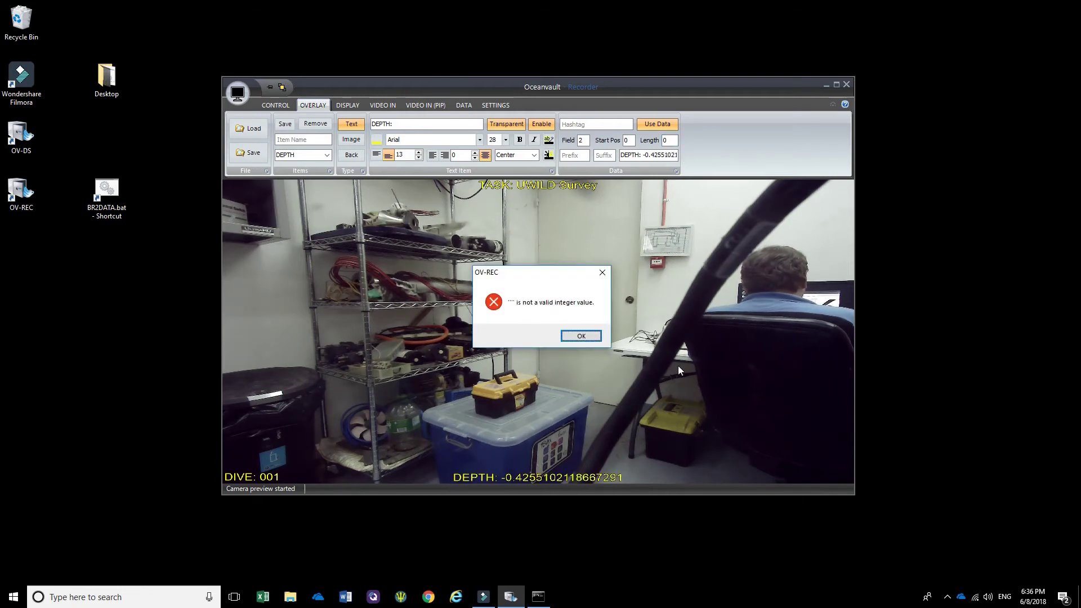
{"action": "left_click", "coordinate": [580, 335]}
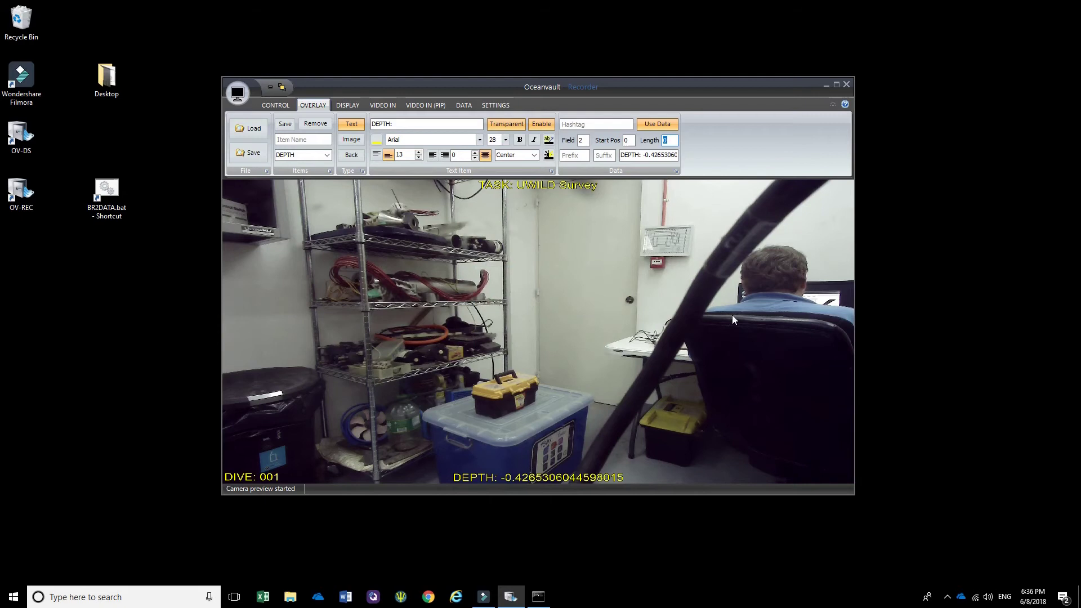
{"action": "type", "text": "6"}
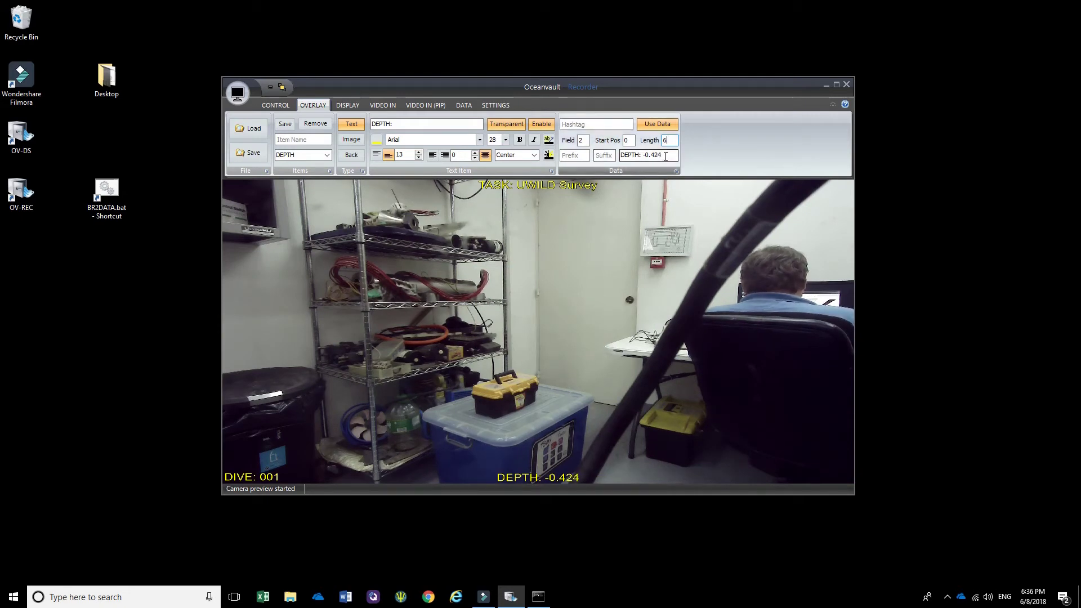
Step: Add the suffix "m" to the DEPTH data value and save the item
{"action": "left_click", "coordinate": [604, 159]}
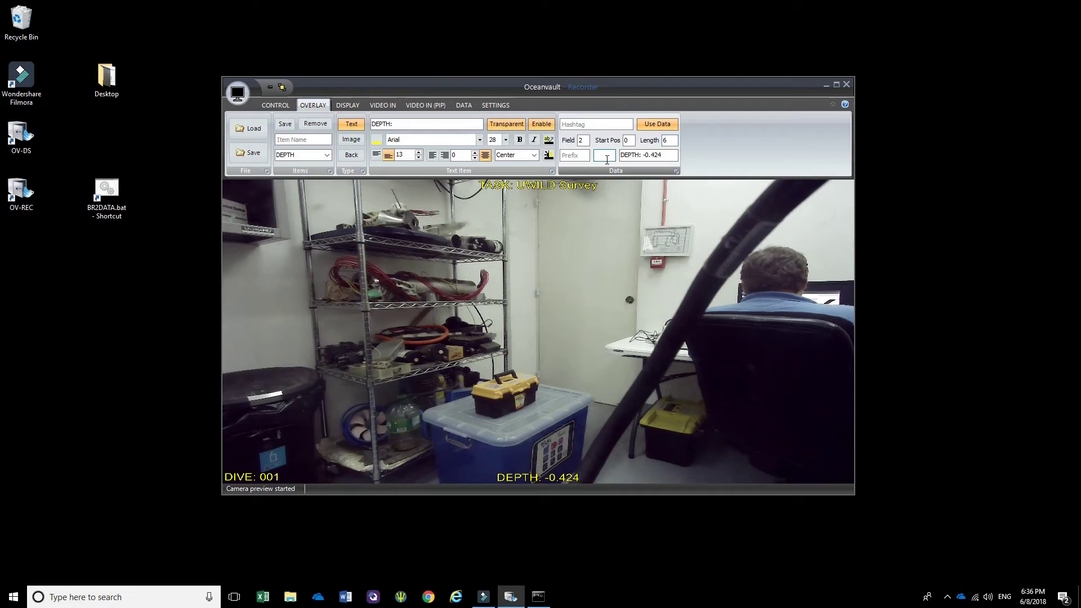
{"action": "type", "text": "m"}
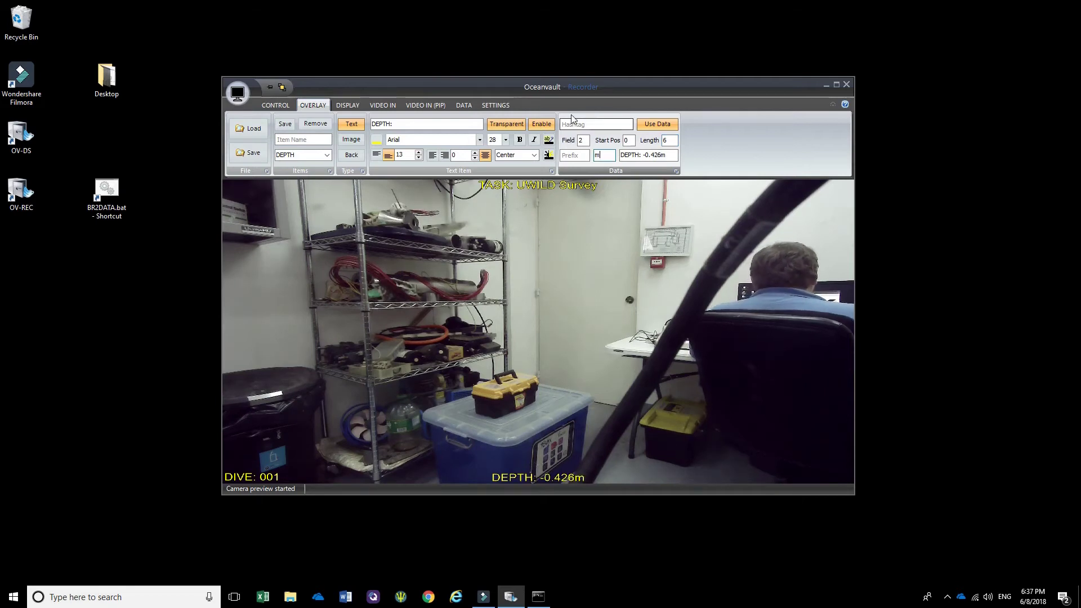
{"action": "left_click", "coordinate": [286, 126]}
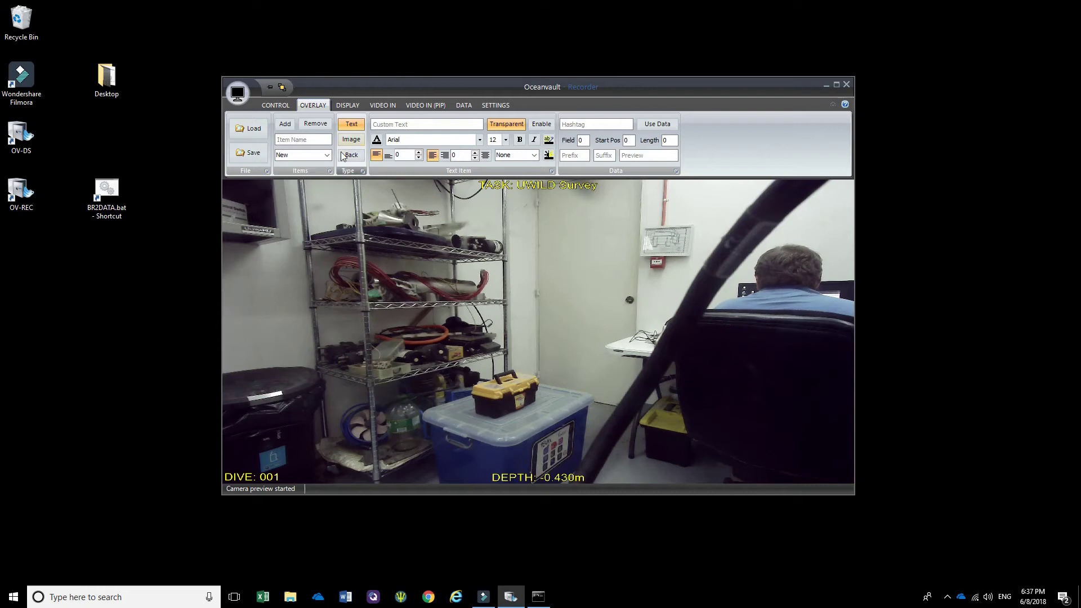
Step: Start a new image overlay item named LOGO and load Logo.png from the Oceanvault Recorder folder
{"action": "left_click", "coordinate": [304, 140]}
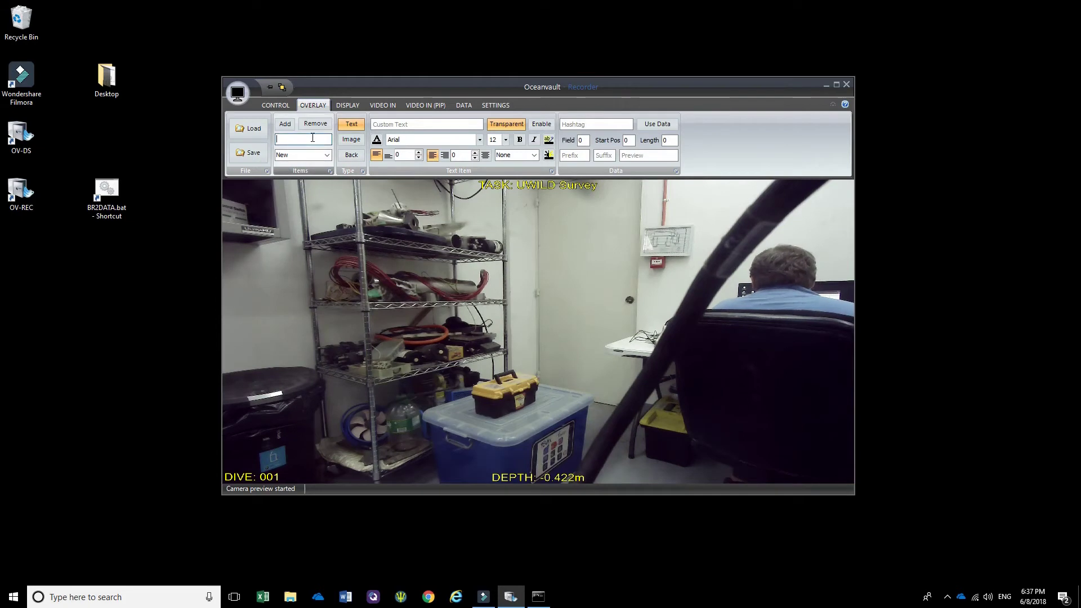
{"action": "type", "text": "LOGO"}
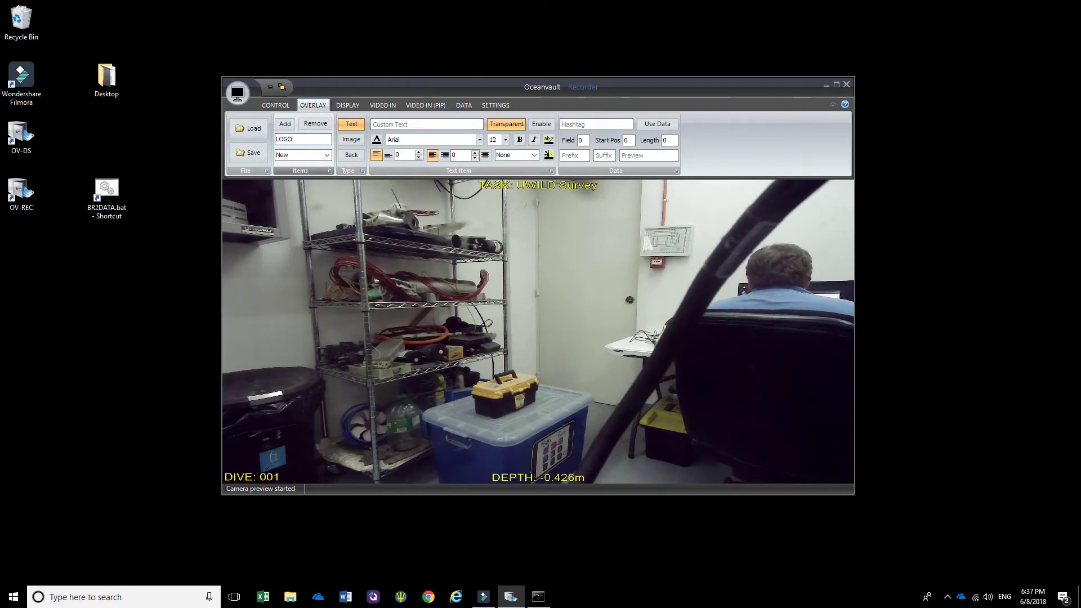
{"action": "left_click", "coordinate": [352, 140]}
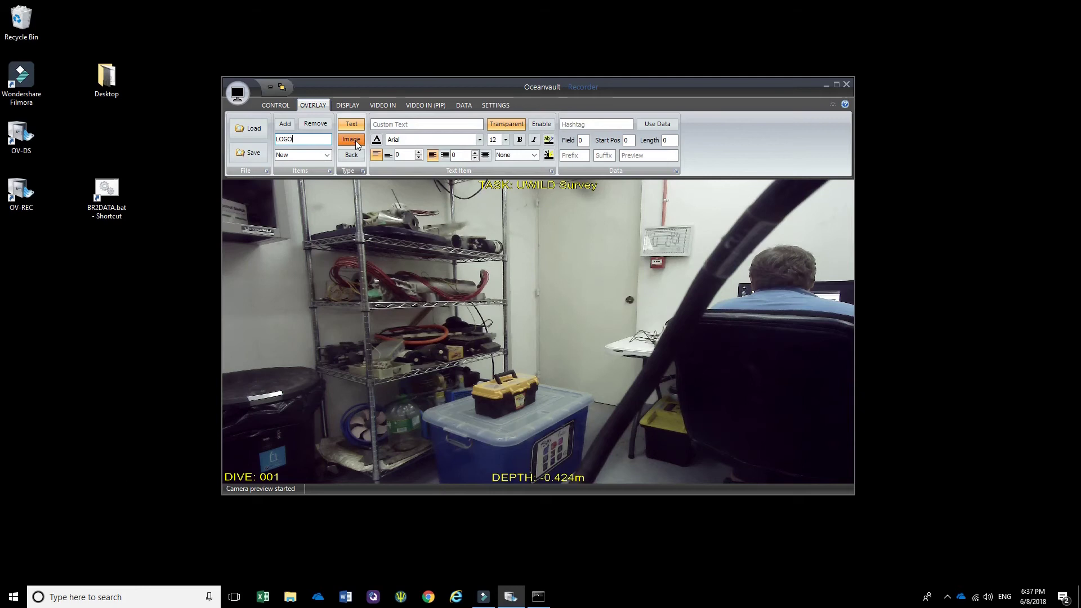
{"action": "left_click", "coordinate": [380, 125]}
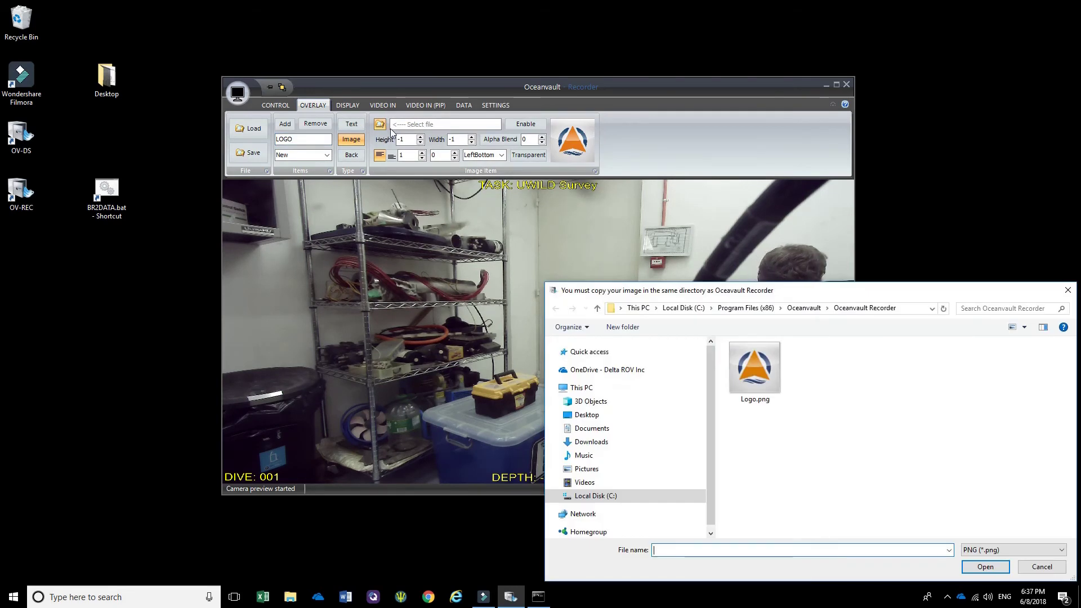
{"action": "left_click_drag", "start_coordinate": [825, 291], "coordinate": [548, 137]}
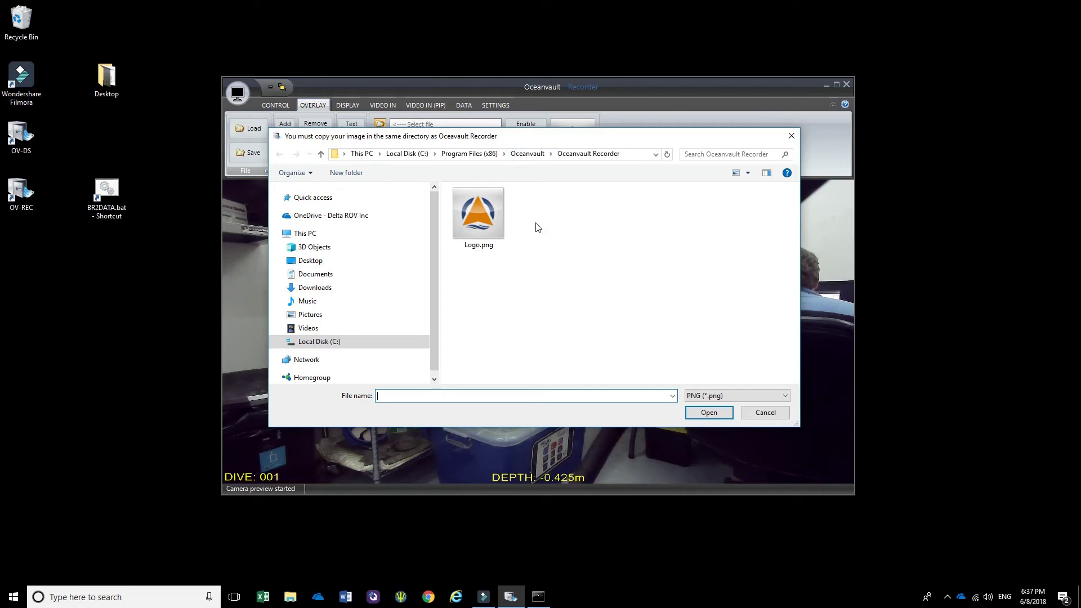
{"action": "left_click", "coordinate": [476, 225]}
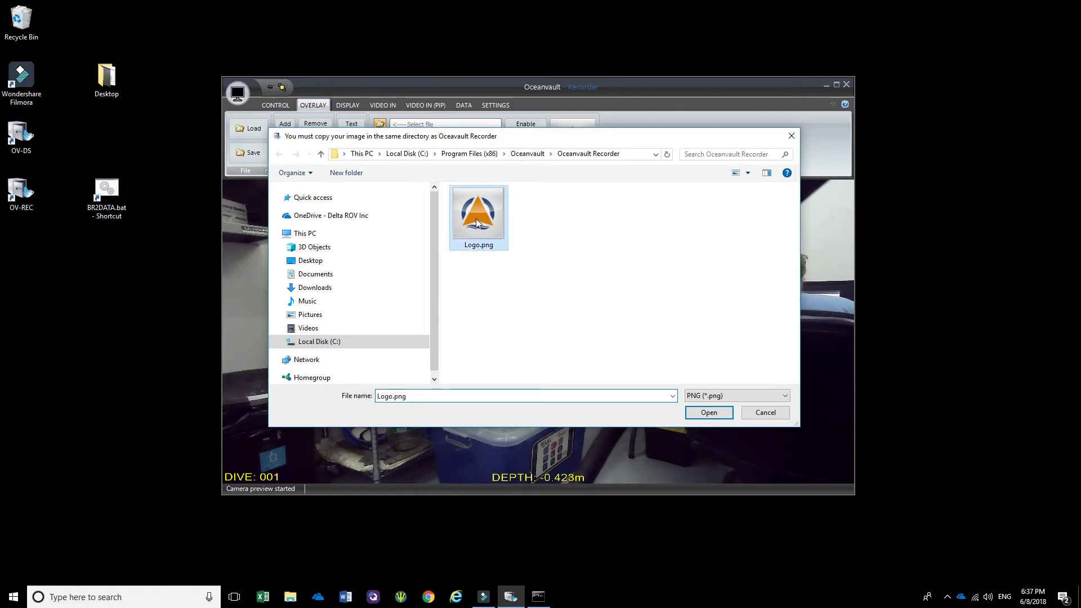
{"action": "left_click", "coordinate": [709, 413]}
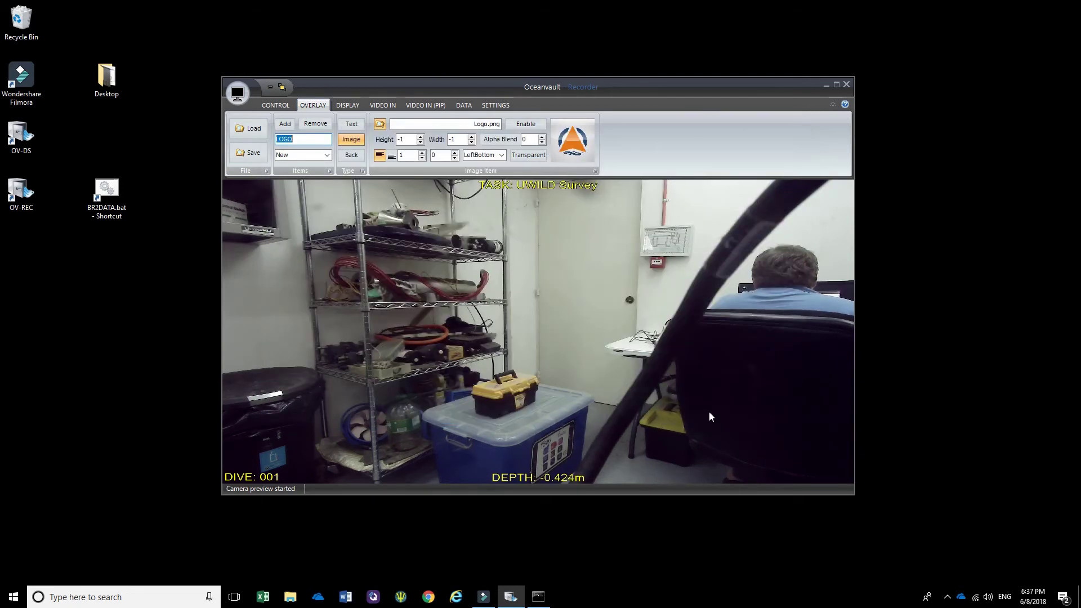
Step: Enable the logo image, set its height and width to 100, and apply an alpha blend of 100
{"action": "left_click", "coordinate": [533, 125]}
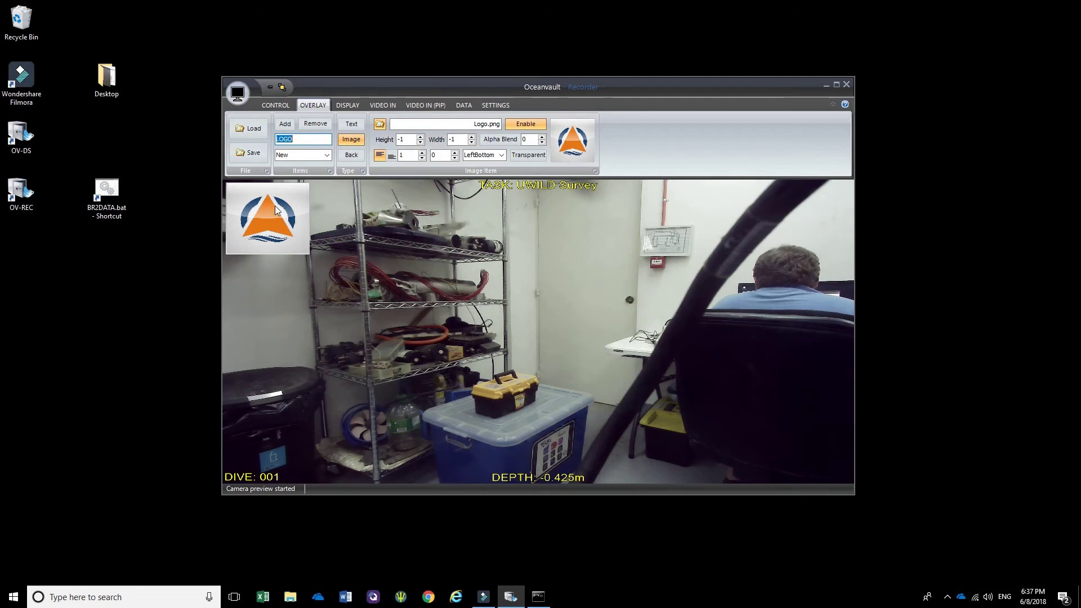
{"action": "double_click", "coordinate": [404, 141]}
{"action": "type", "text": "100"}
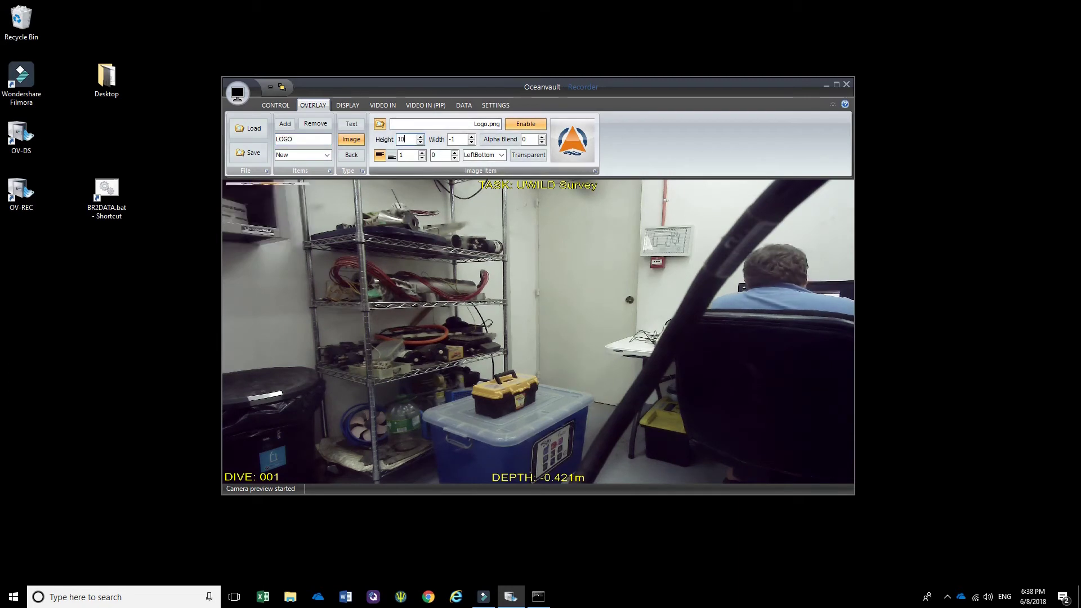
{"action": "double_click", "coordinate": [454, 140]}
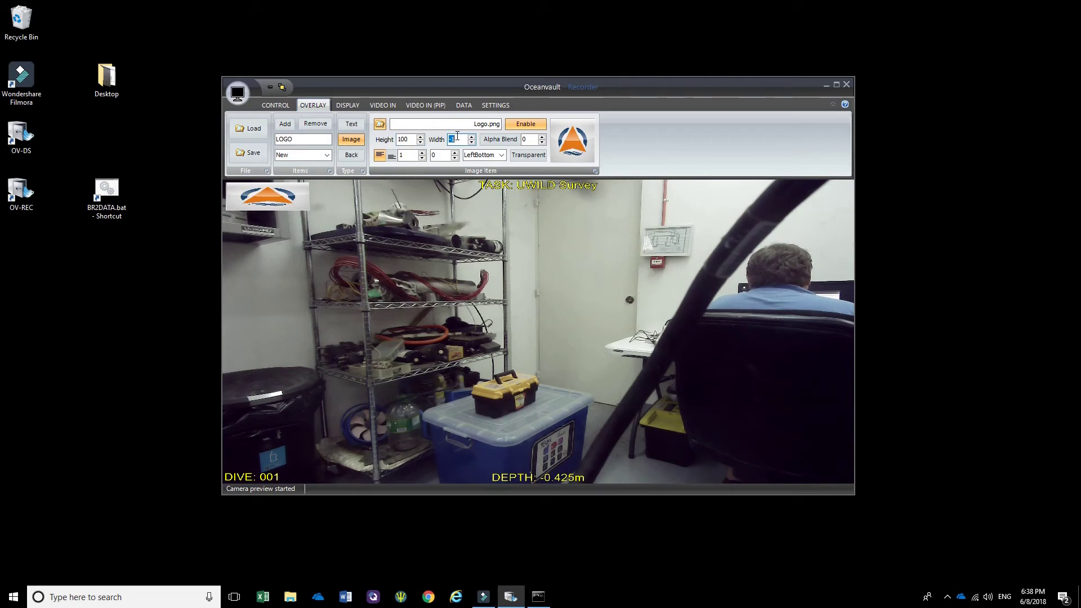
{"action": "type", "text": "100"}
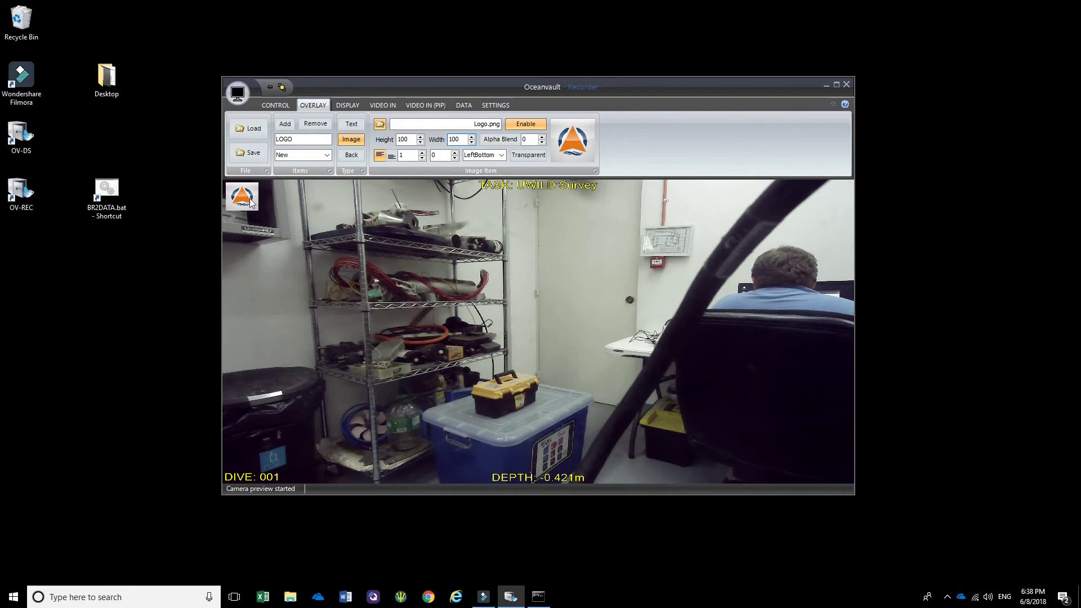
{"action": "left_click", "coordinate": [542, 137]}
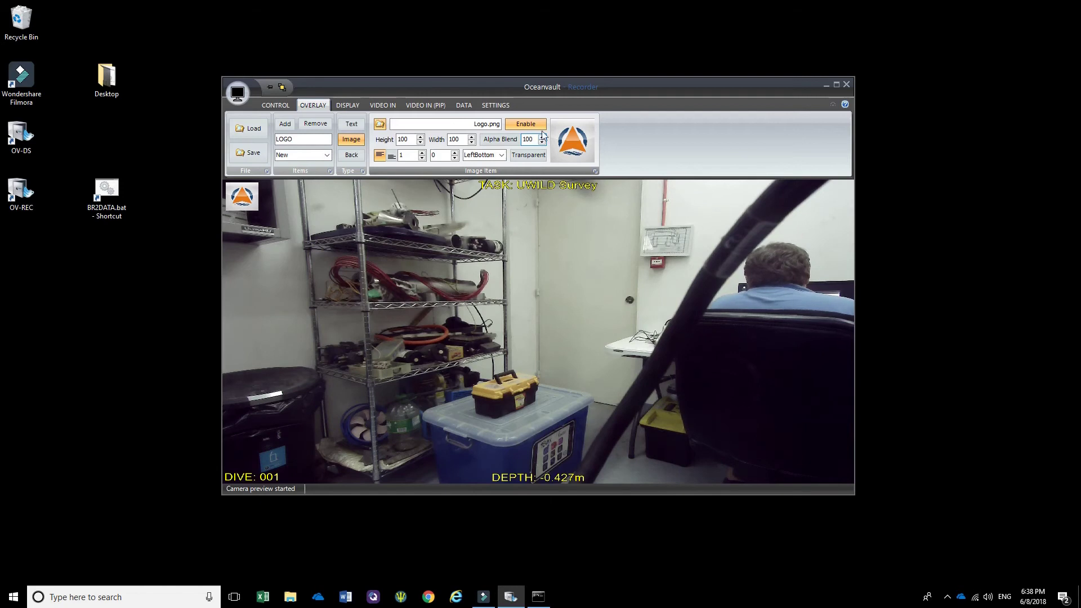
{"action": "left_click", "coordinate": [499, 140]}
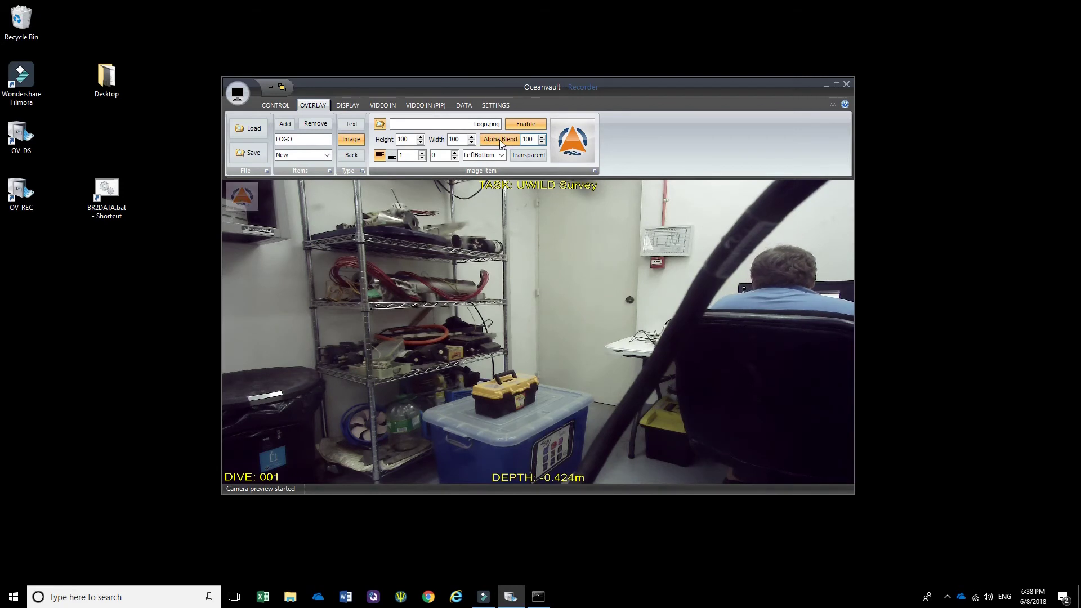
Step: Set the logo's vertical and horizontal offsets to 10 and add the LOGO item to the overlay
{"action": "left_click", "coordinate": [423, 153]}
{"action": "left_click", "coordinate": [423, 153]}
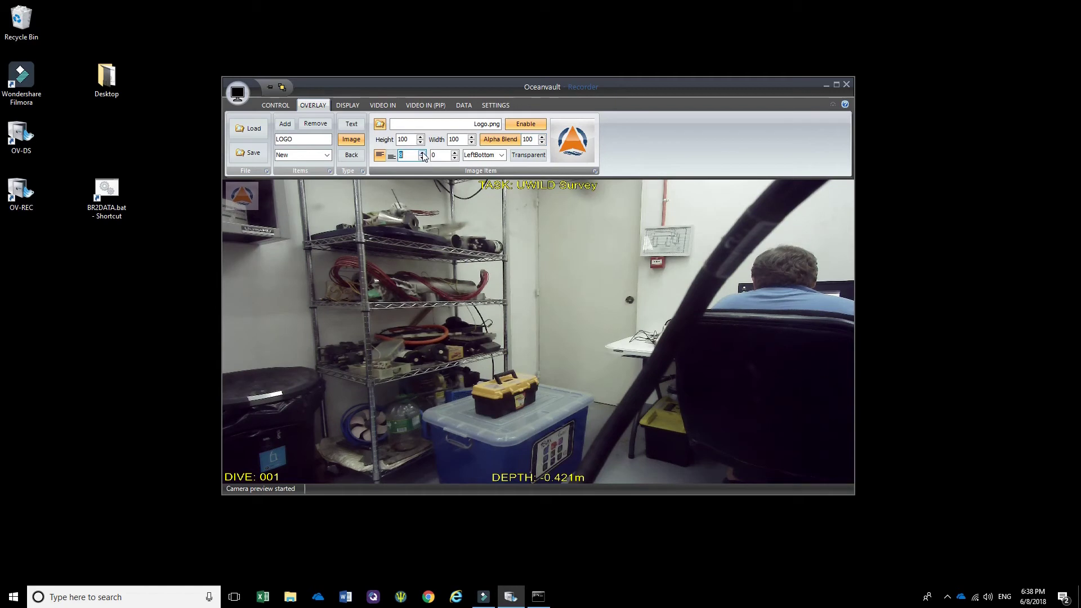
{"action": "left_click", "coordinate": [423, 154]}
{"action": "left_click", "coordinate": [456, 153]}
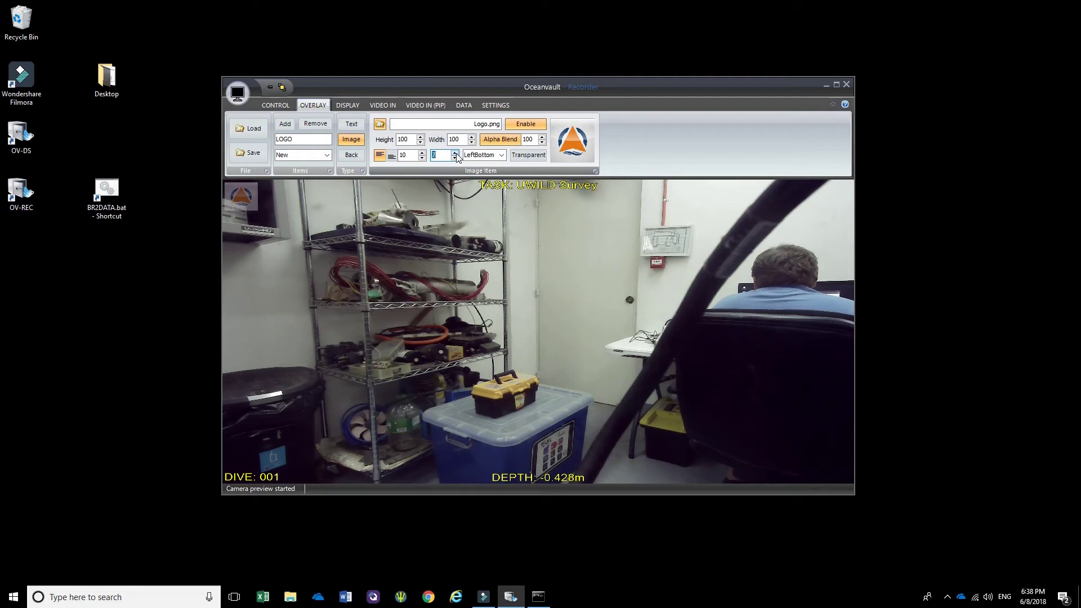
{"action": "left_click", "coordinate": [286, 127]}
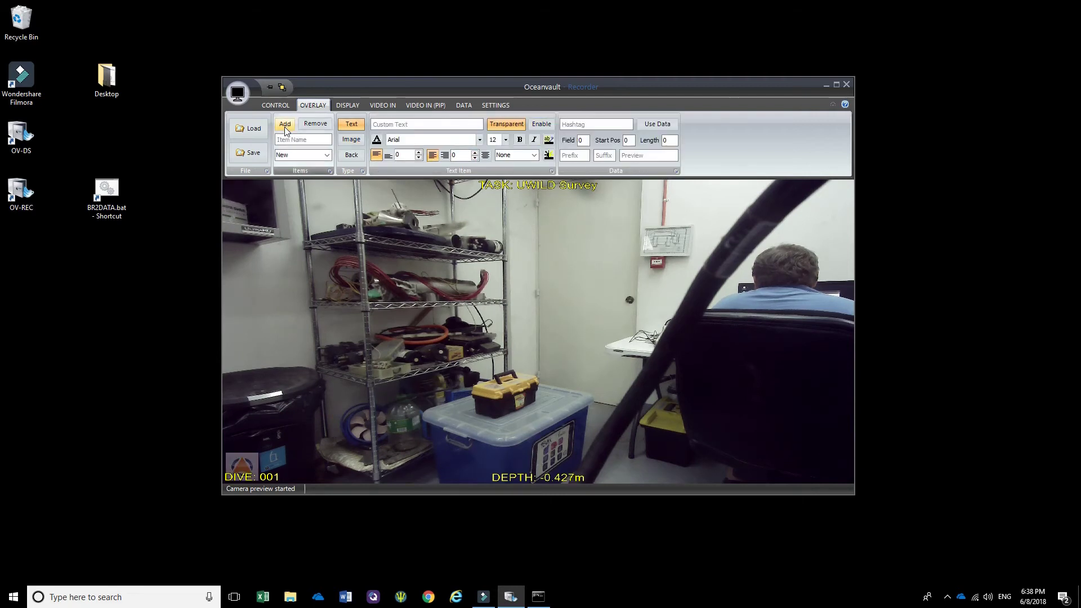
Step: Reopen the existing LOGO item and switch its vertical alignment to the bottom option, testing both alignments
{"action": "left_click", "coordinate": [327, 155]}
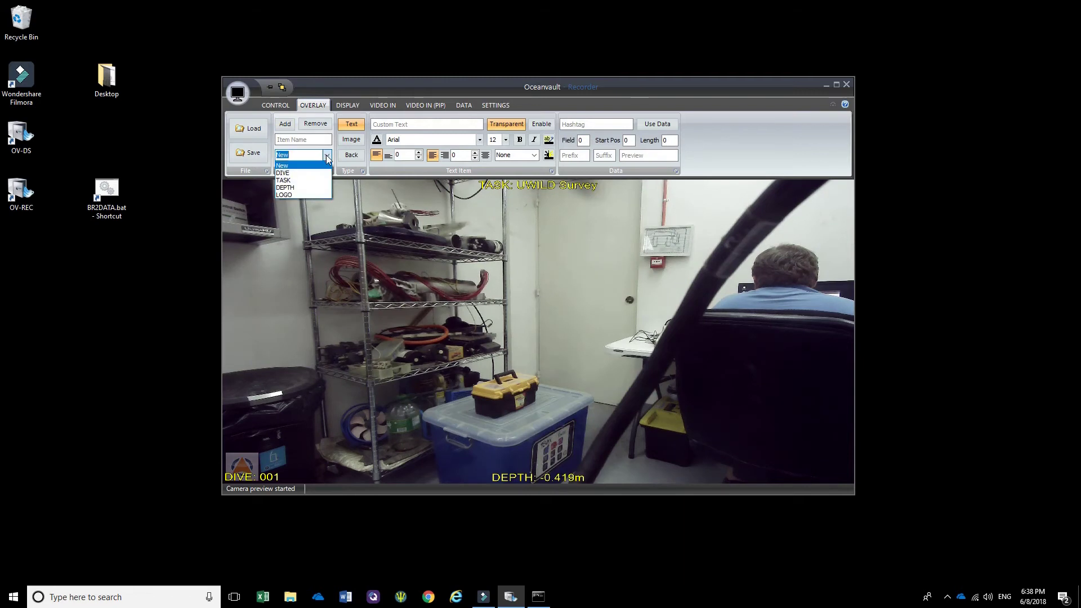
{"action": "left_click", "coordinate": [306, 192]}
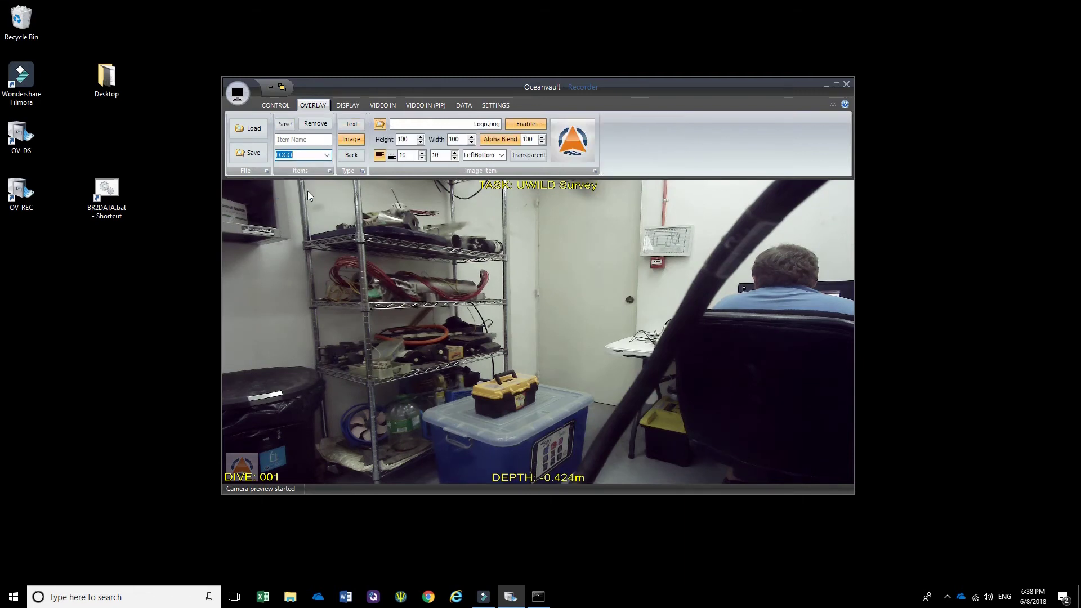
{"action": "left_click", "coordinate": [392, 157]}
{"action": "left_click", "coordinate": [381, 156]}
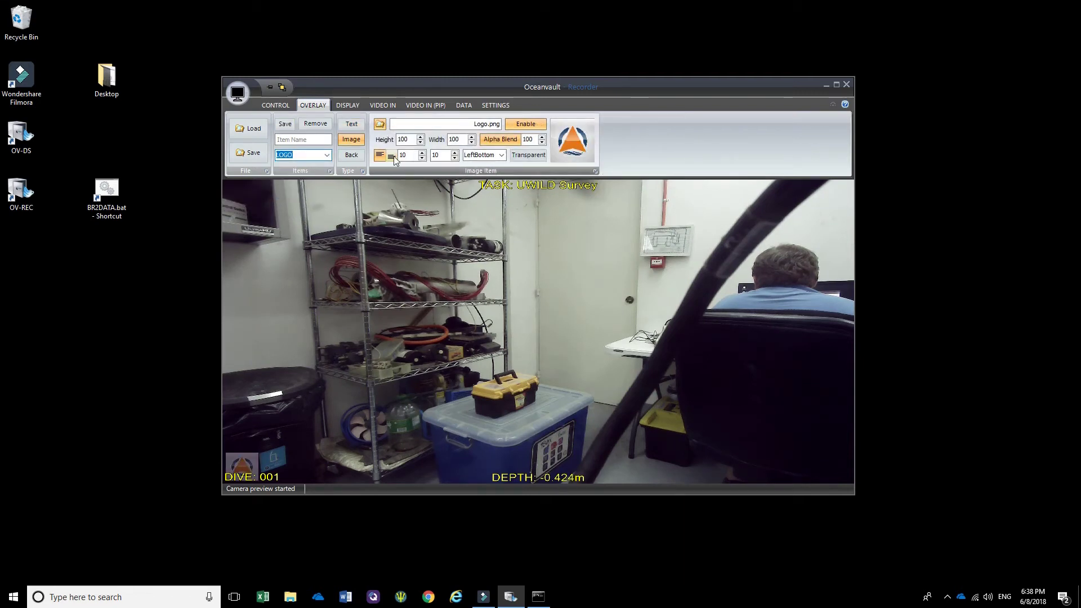
{"action": "left_click", "coordinate": [392, 156]}
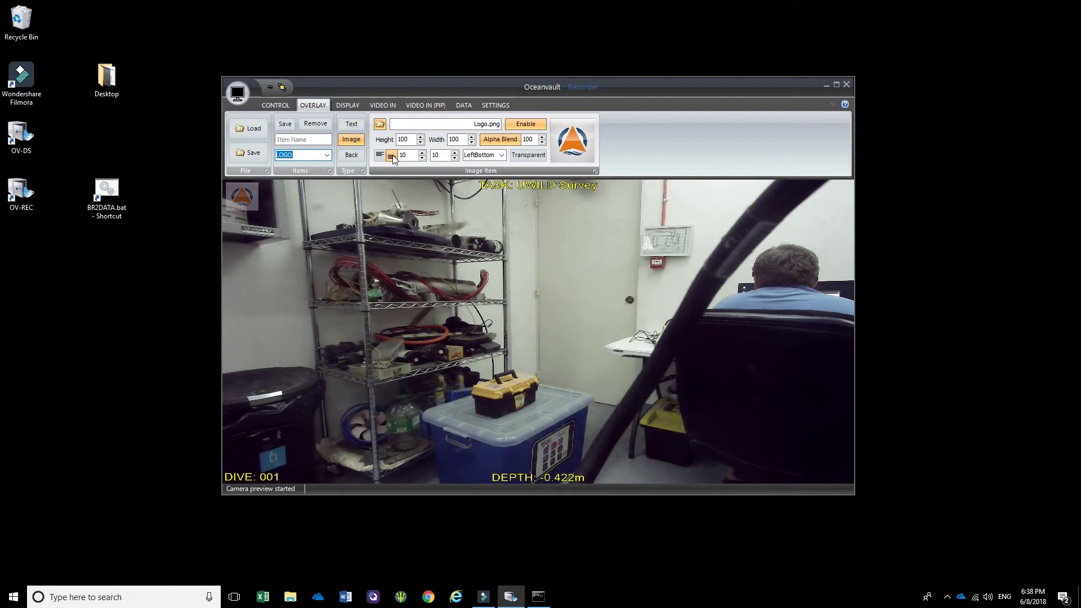
{"action": "left_click", "coordinate": [380, 157]}
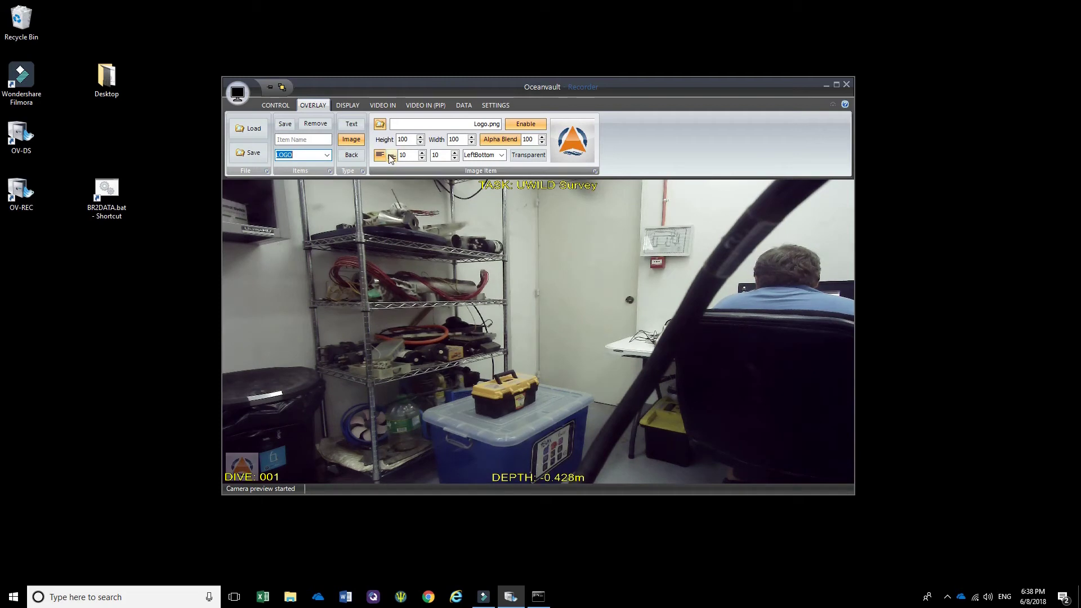
{"action": "left_click", "coordinate": [392, 158]}
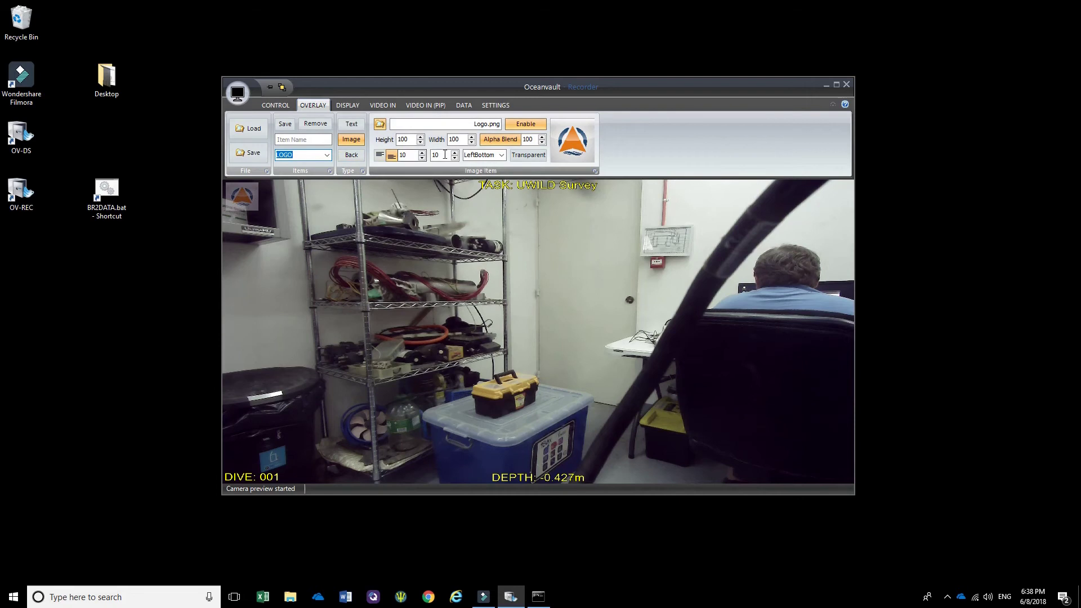
Step: Set the LOGO item's anchor position to LeftTop, switch its vertical alignment to top, and save the item
{"action": "left_click", "coordinate": [501, 155]}
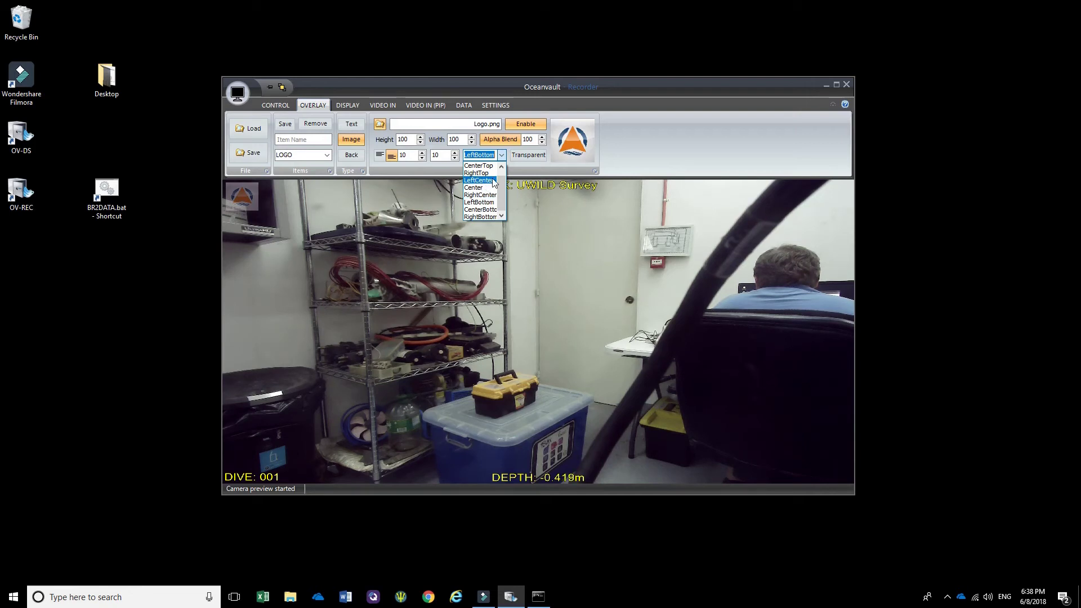
{"action": "scroll", "coordinate": [494, 180], "scroll_direction": "up", "scroll_amount": 1}
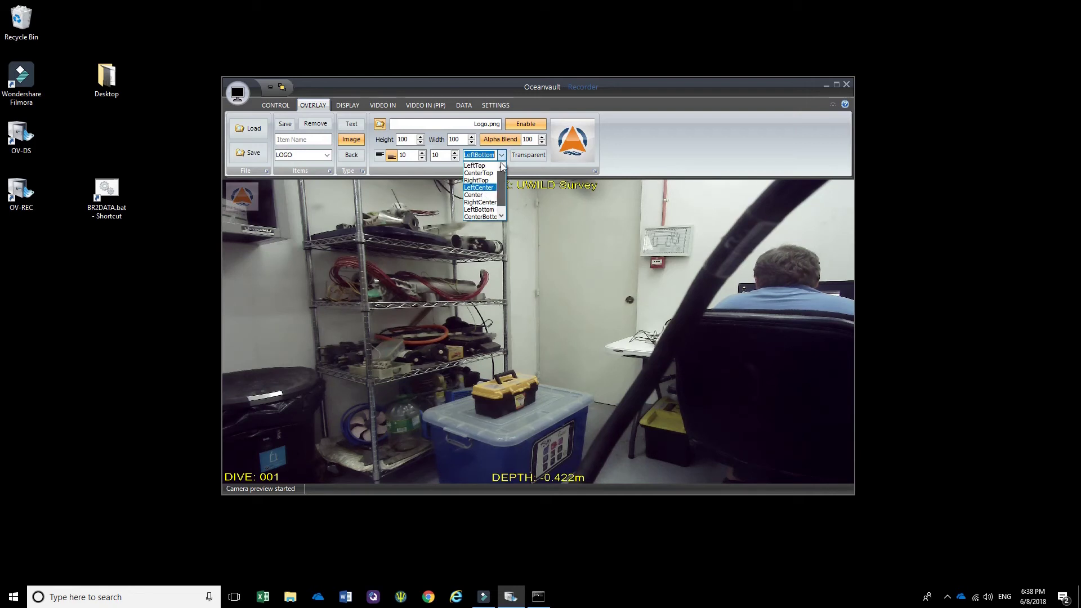
{"action": "left_click", "coordinate": [484, 165]}
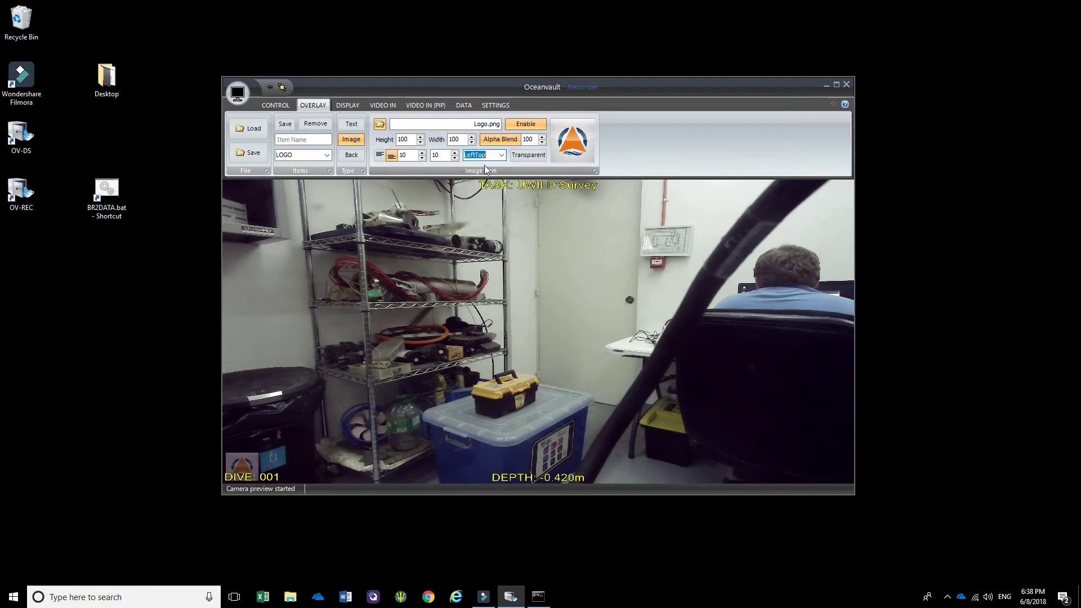
{"action": "left_click", "coordinate": [381, 156]}
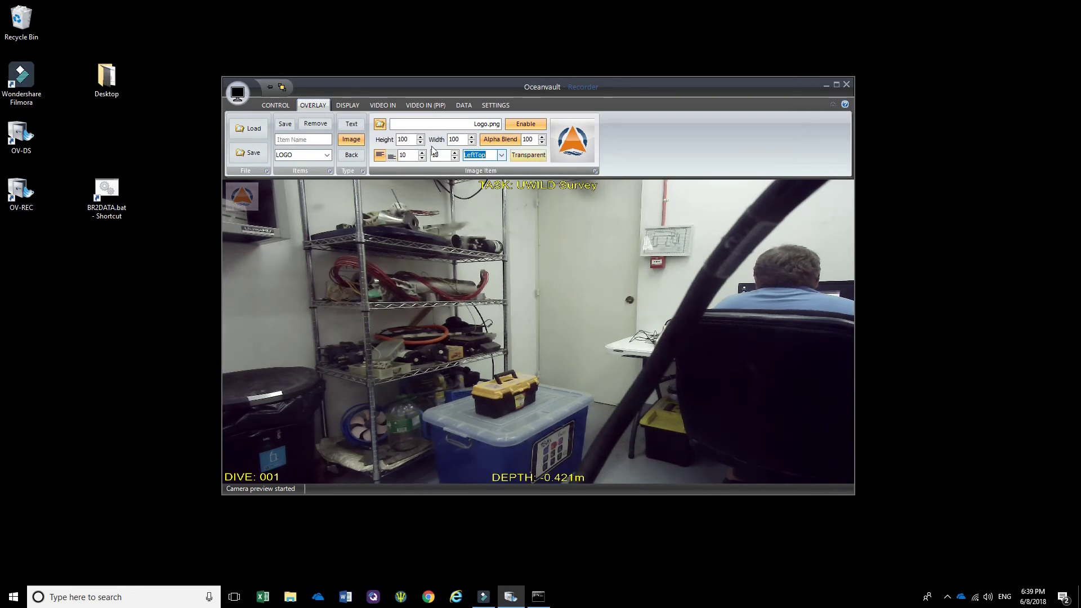
{"action": "left_click", "coordinate": [285, 125]}
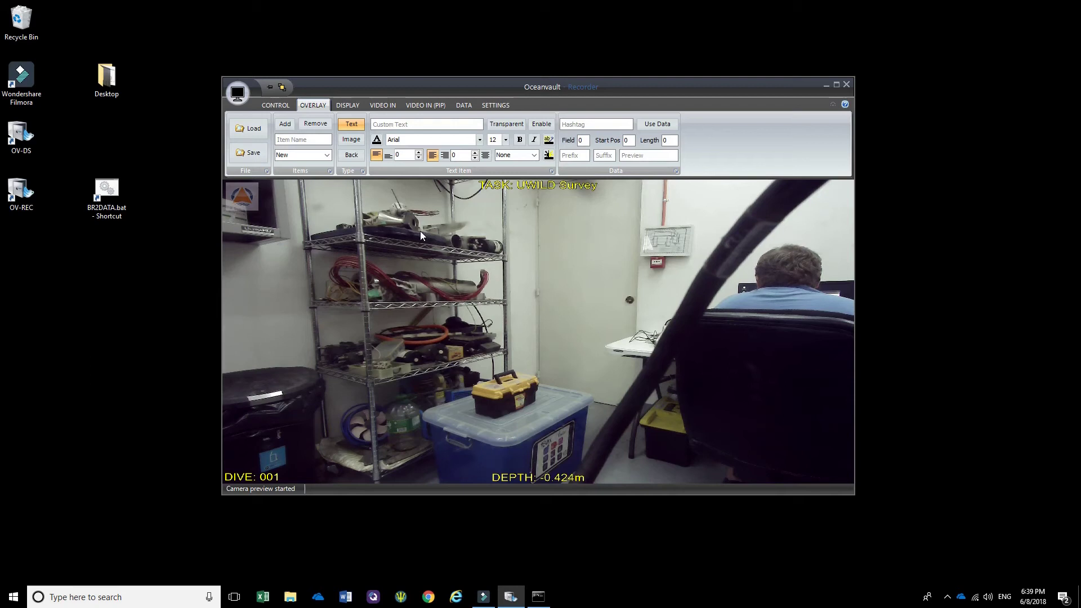
Step: View the video preview at 100% size, then exit that view and reposition the window near the screen's centre
{"action": "right_click", "coordinate": [397, 232]}
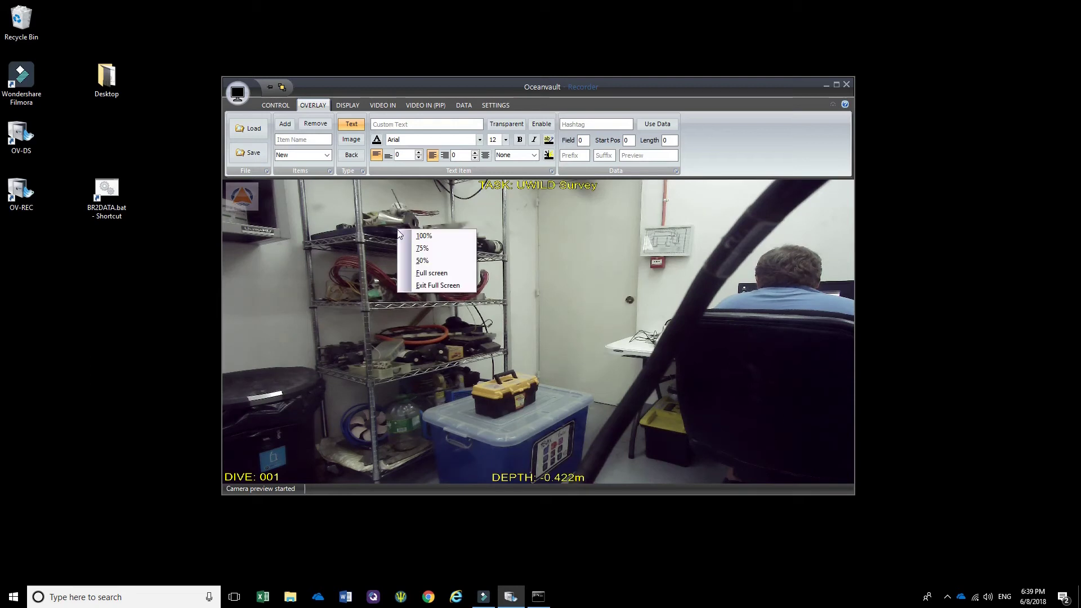
{"action": "left_click", "coordinate": [423, 236]}
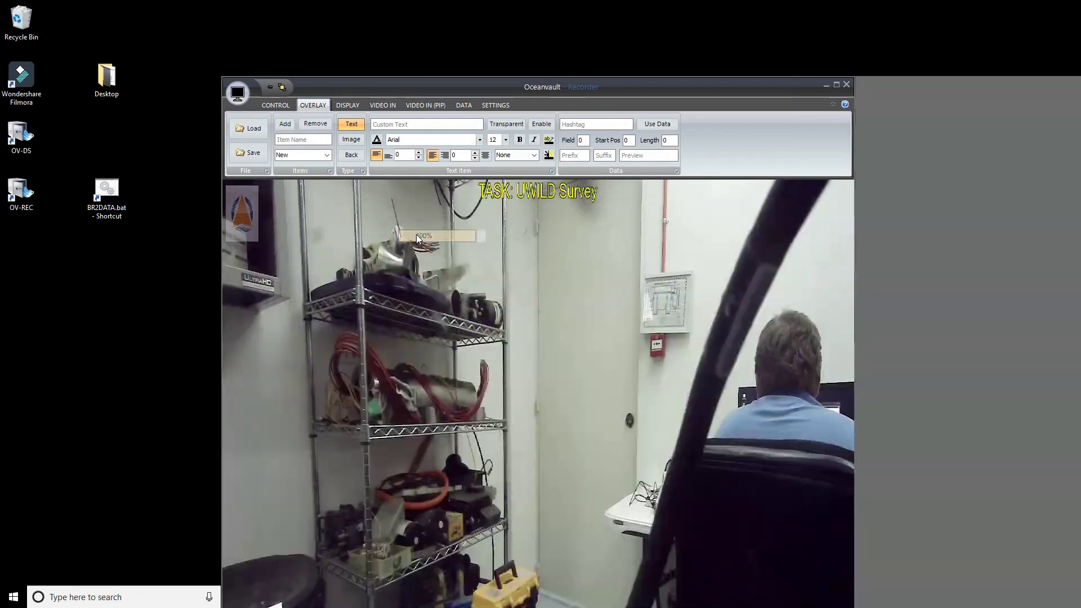
{"action": "left_click_drag", "start_coordinate": [547, 87], "coordinate": [361, 31]}
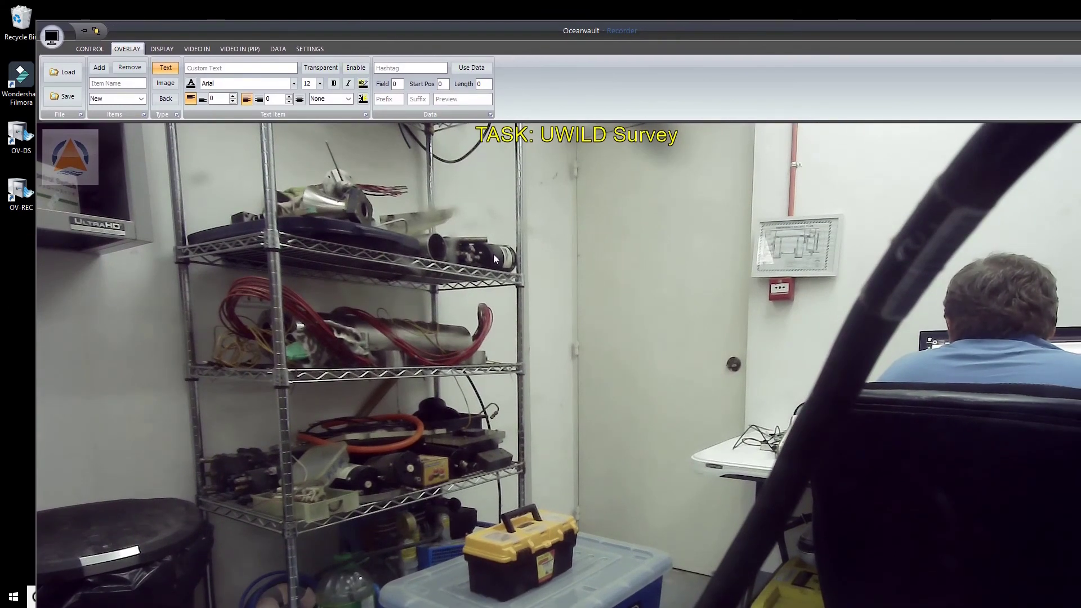
{"action": "right_click", "coordinate": [350, 242]}
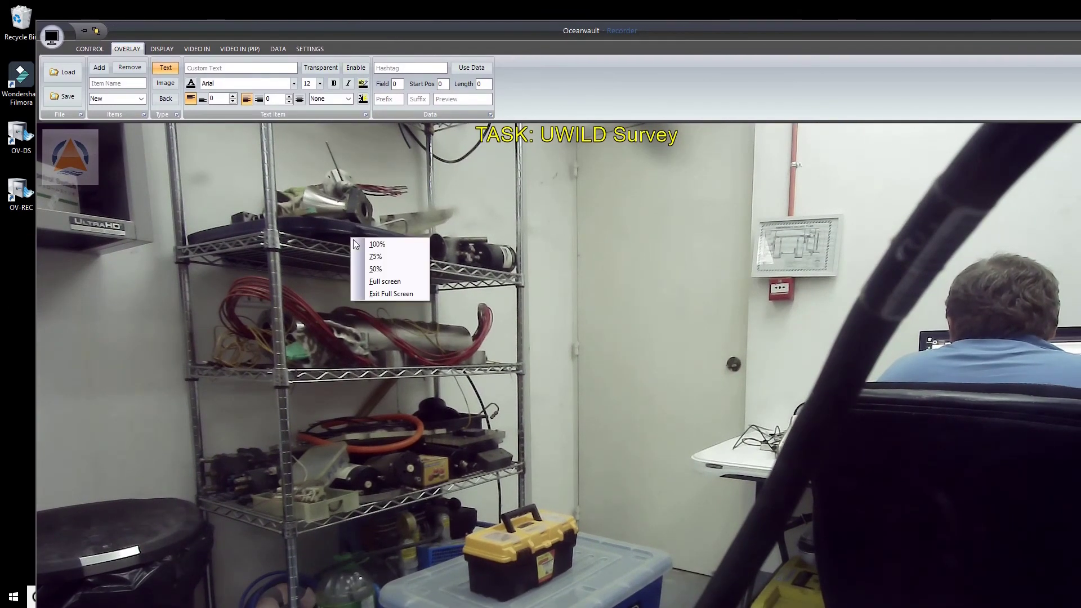
{"action": "left_click", "coordinate": [394, 292]}
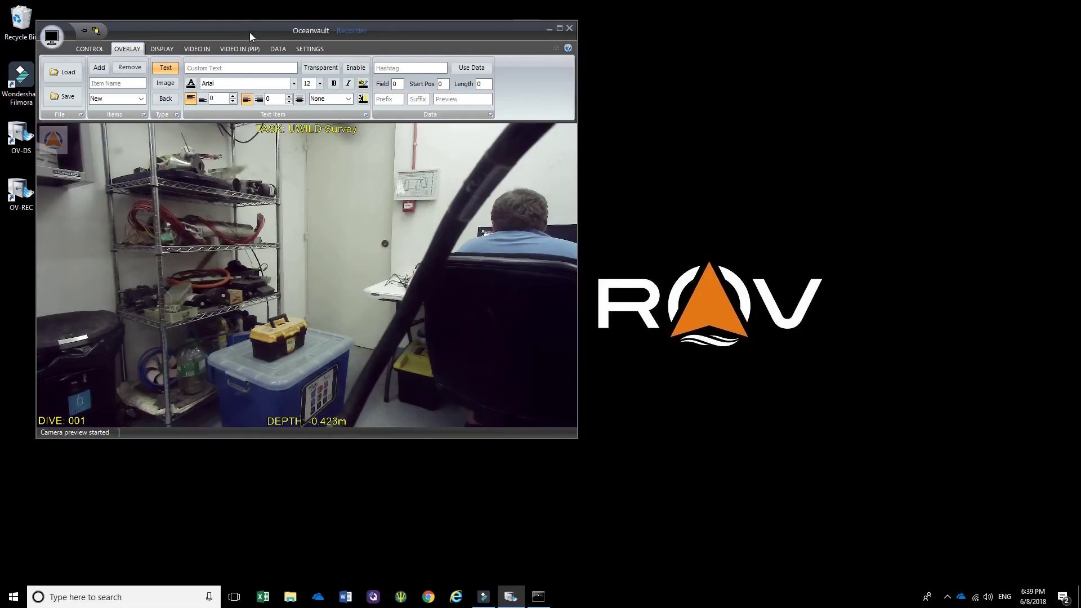
{"action": "left_click_drag", "start_coordinate": [249, 32], "coordinate": [533, 105]}
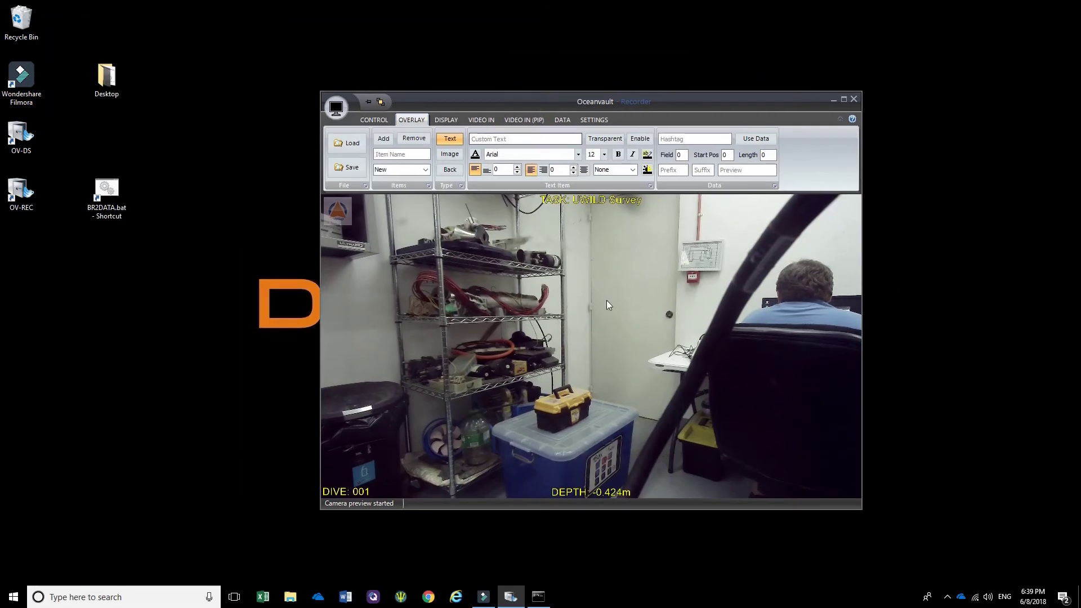
Step: Choose the Desktop as the save folder in the recorder's settings and grab a still frame from the video
{"action": "left_click", "coordinate": [373, 120]}
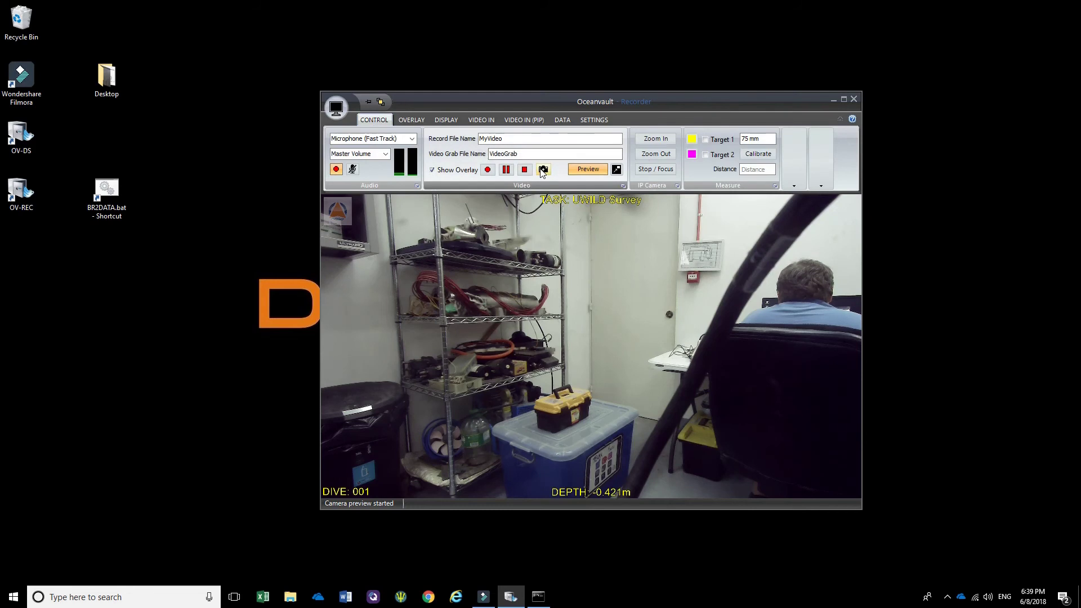
{"action": "left_click", "coordinate": [591, 120]}
{"action": "left_click", "coordinate": [602, 170]}
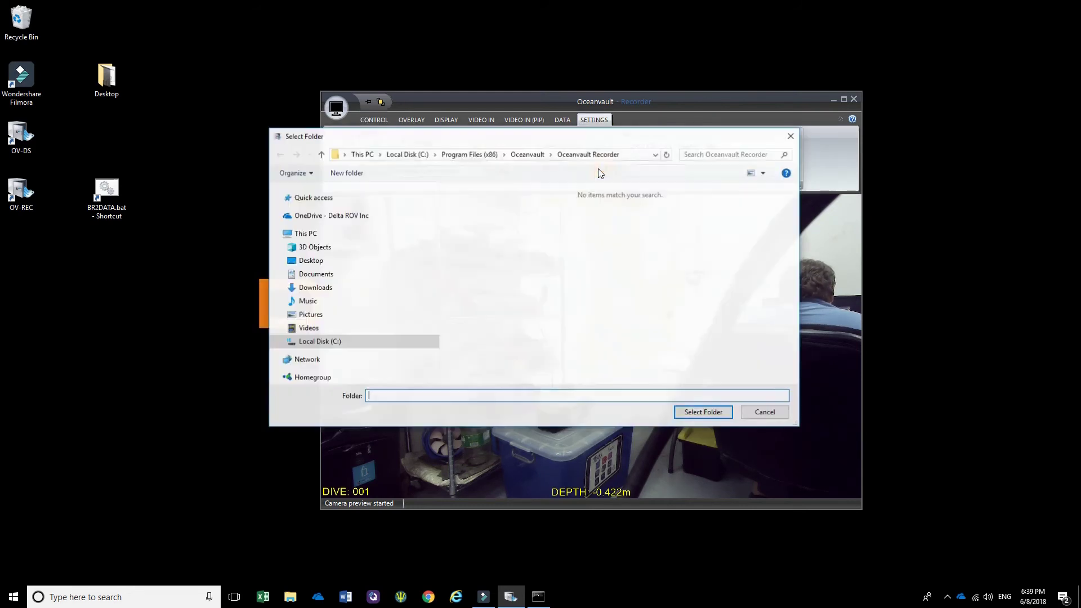
{"action": "left_click", "coordinate": [309, 260]}
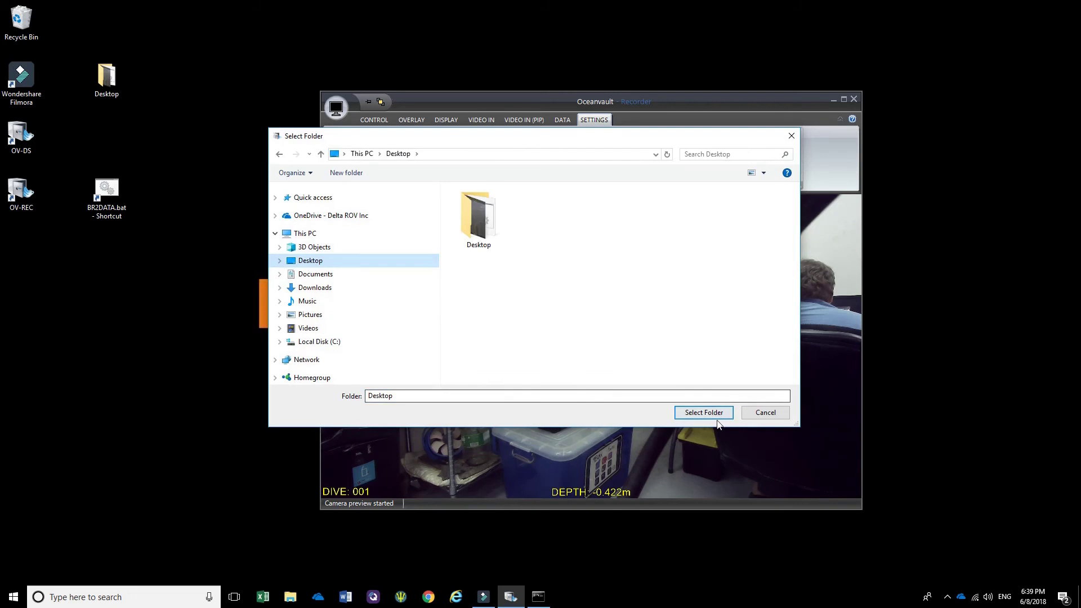
{"action": "left_click", "coordinate": [703, 413]}
{"action": "left_click", "coordinate": [383, 121]}
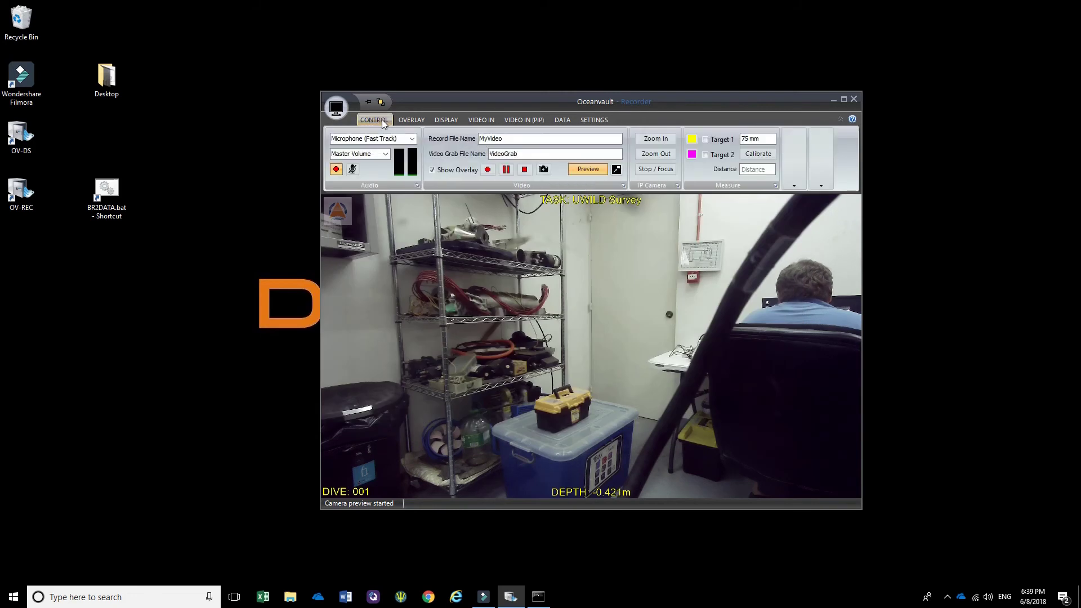
{"action": "left_click", "coordinate": [543, 170]}
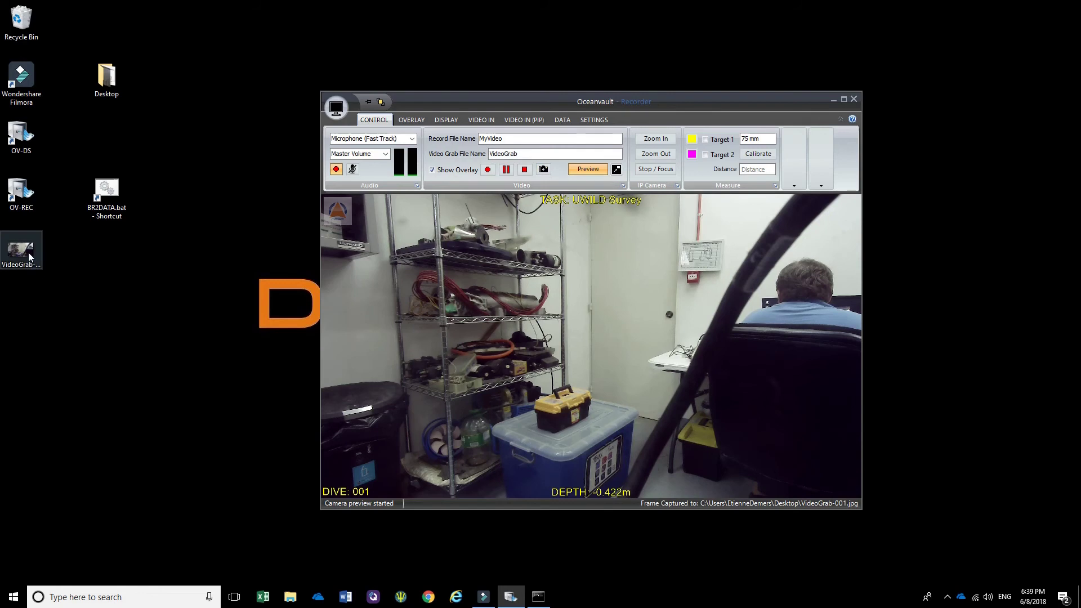
Step: Open the captured VideoGrab image in Photos, maximize it to check the overlay items, and close it
{"action": "left_click", "coordinate": [29, 257]}
{"action": "double_click", "coordinate": [30, 256]}
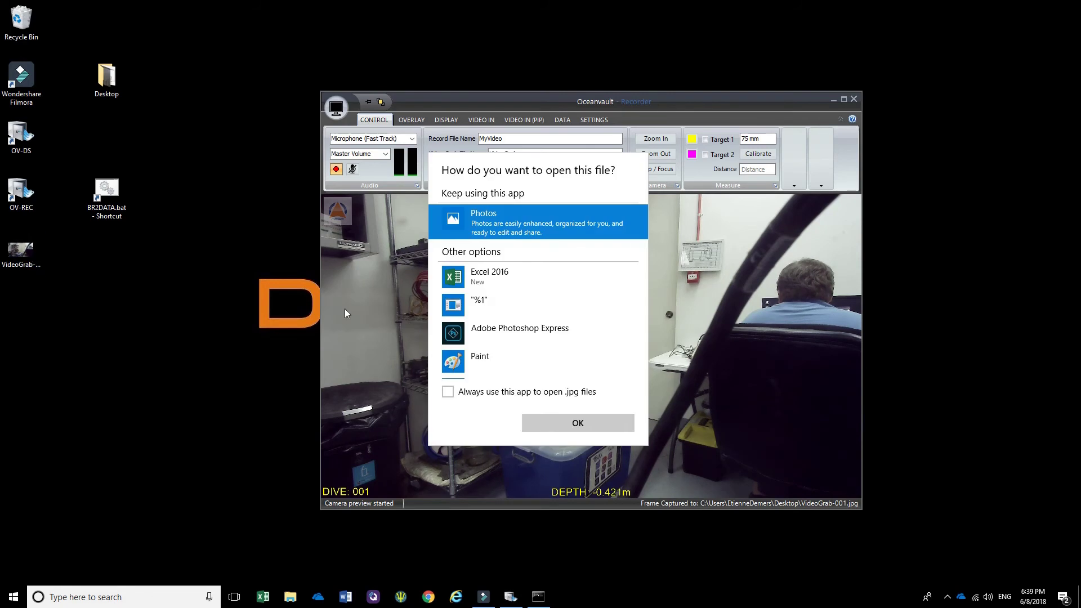
{"action": "left_click", "coordinate": [508, 360]}
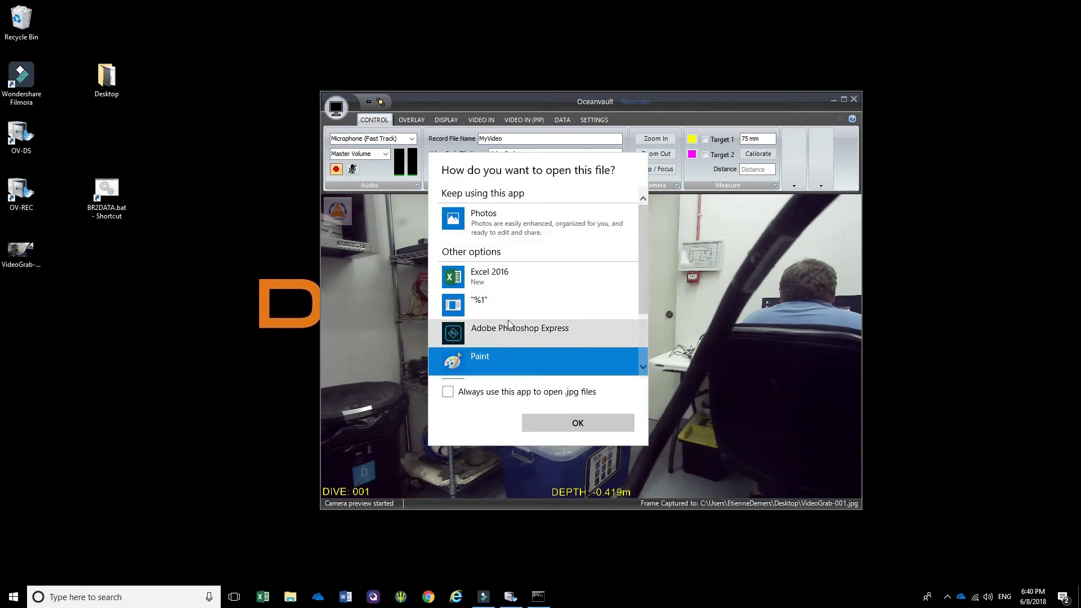
{"action": "left_click", "coordinate": [513, 228]}
{"action": "left_click", "coordinate": [578, 424]}
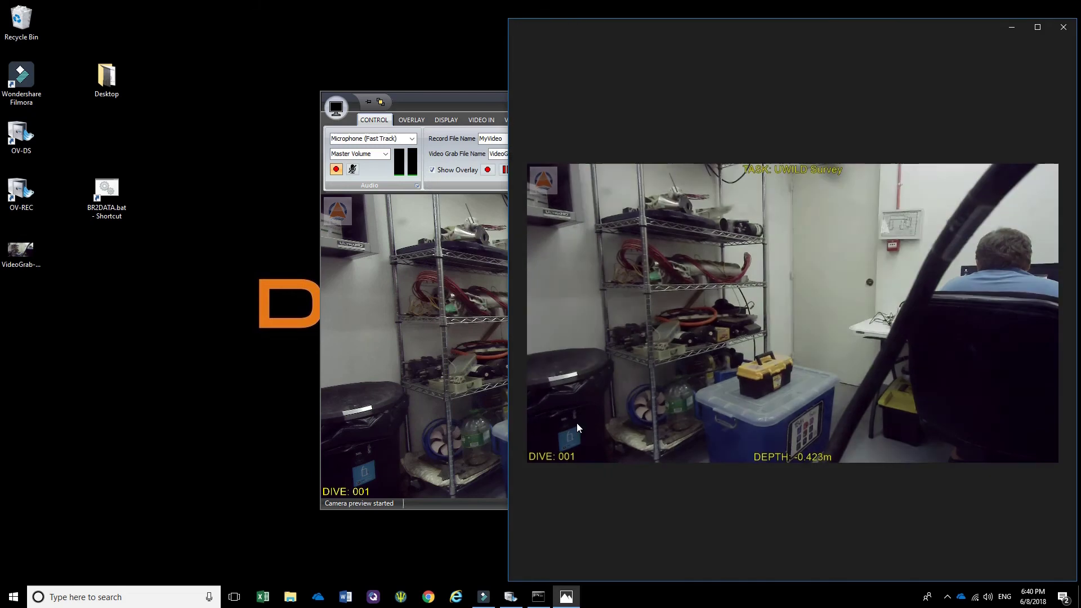
{"action": "double_click", "coordinate": [717, 28]}
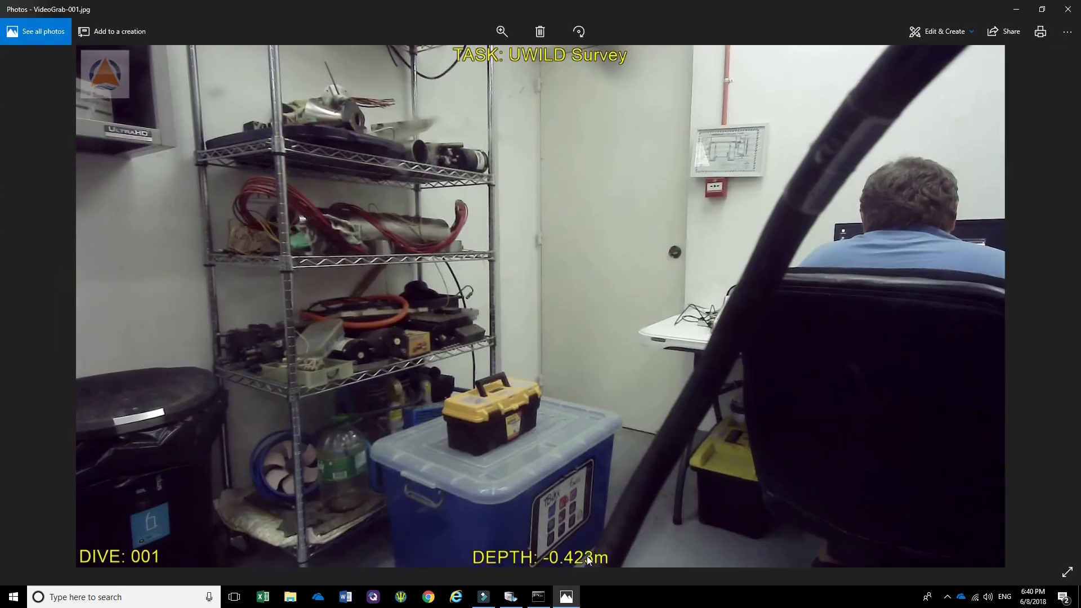
{"action": "left_click", "coordinate": [1067, 9]}
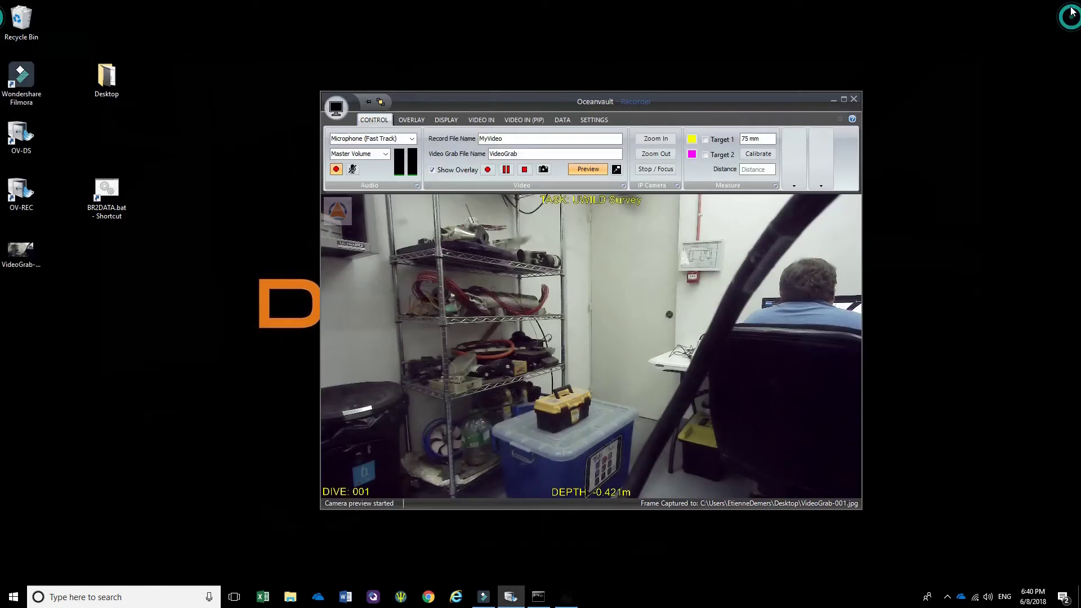
Step: Start a new background overlay item named BKG_TOP, enable it, and set its height to 100
{"action": "left_click", "coordinate": [411, 120]}
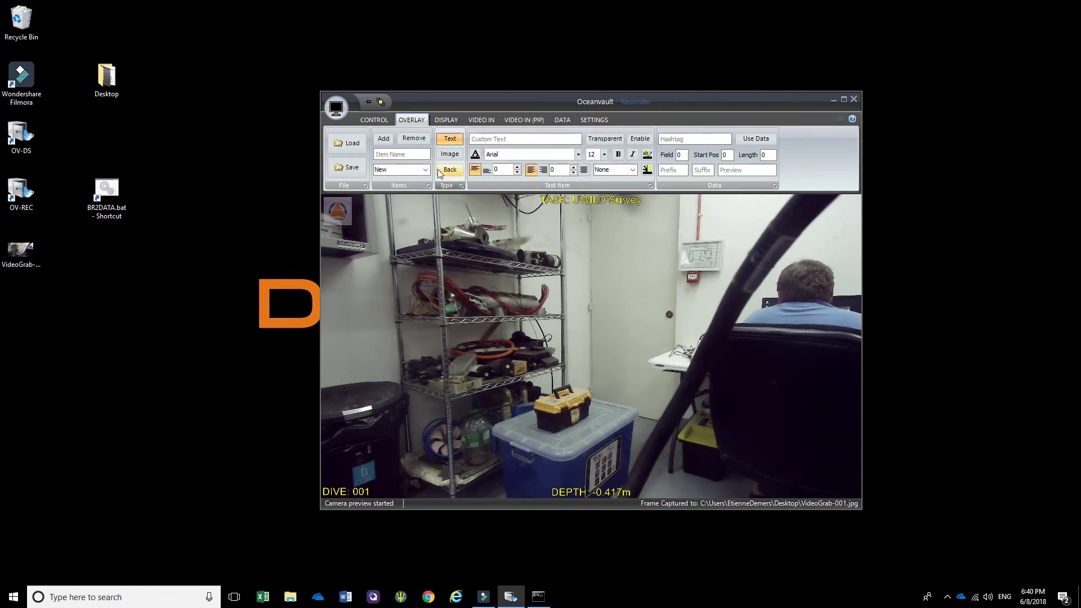
{"action": "left_click", "coordinate": [402, 155]}
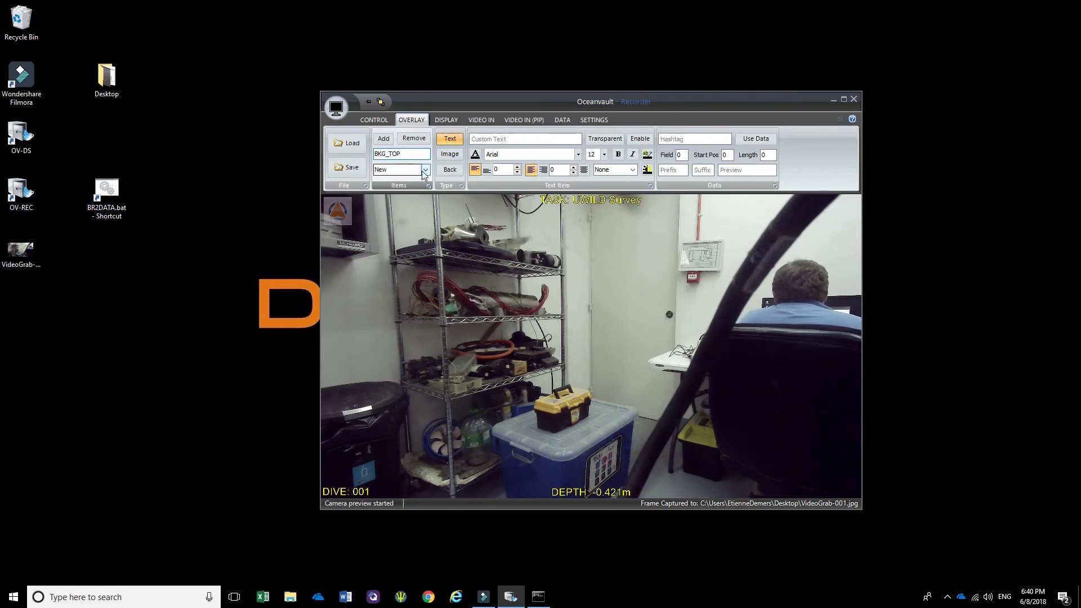
{"action": "left_click", "coordinate": [455, 174]}
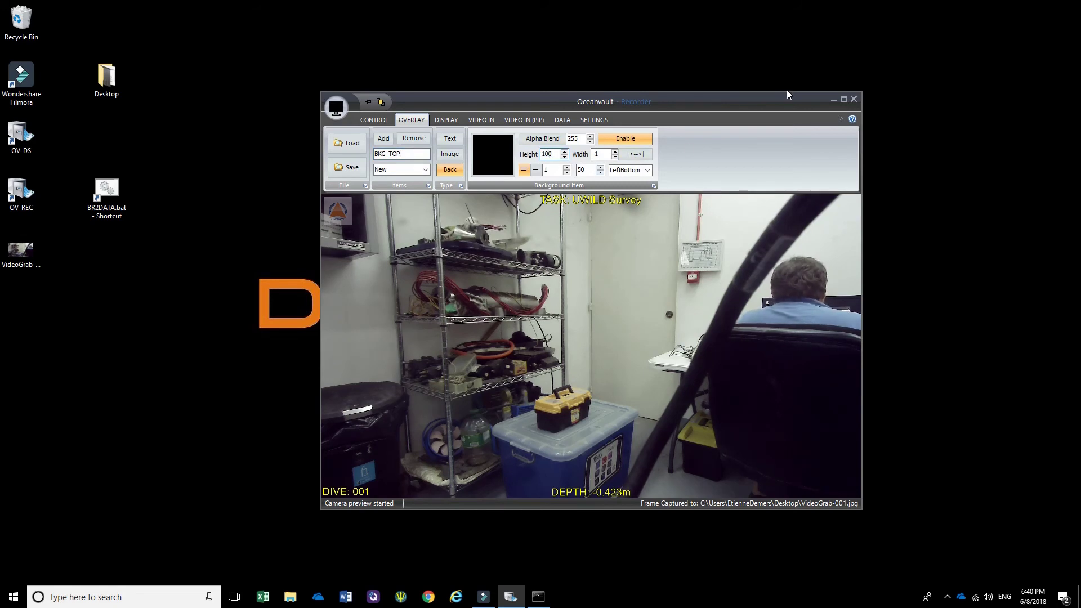
Step: Stretch the BKG_TOP background across the full width, colour it red, and add it to the overlay
{"action": "left_click", "coordinate": [635, 154]}
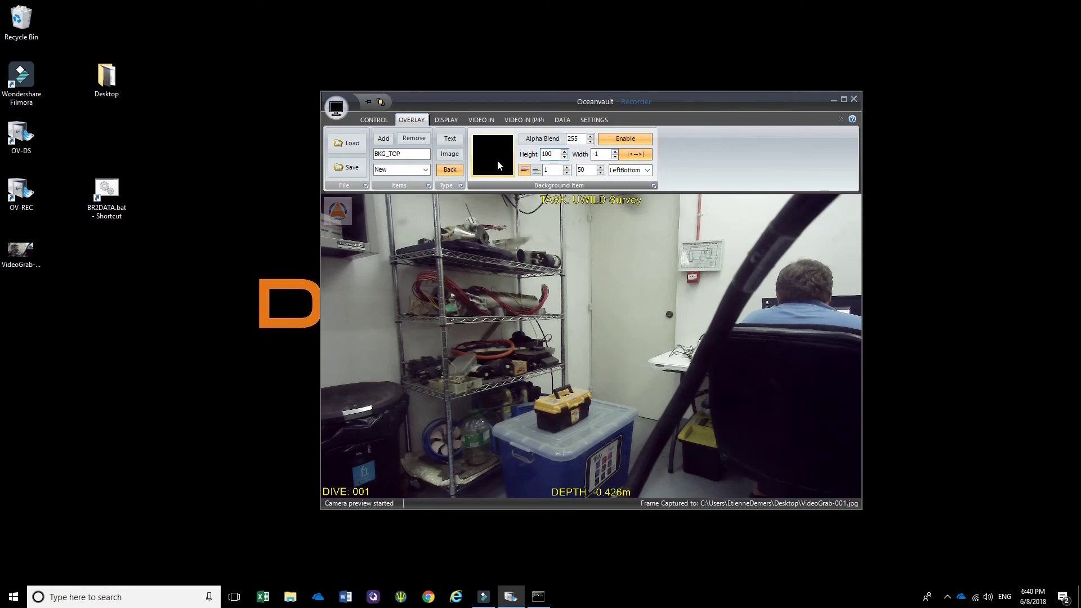
{"action": "left_click", "coordinate": [488, 151]}
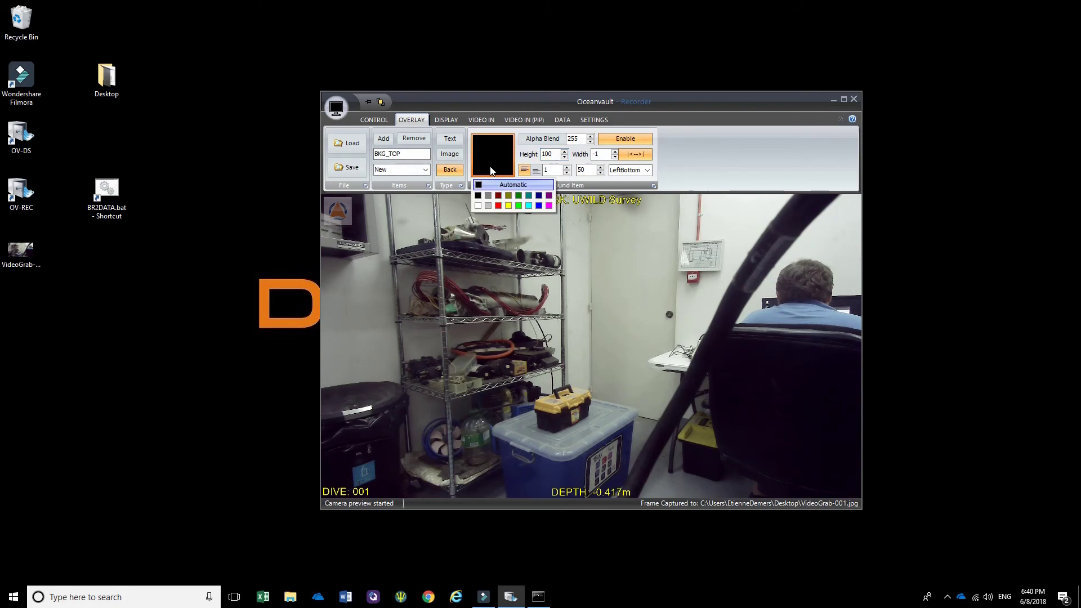
{"action": "left_click", "coordinate": [498, 206]}
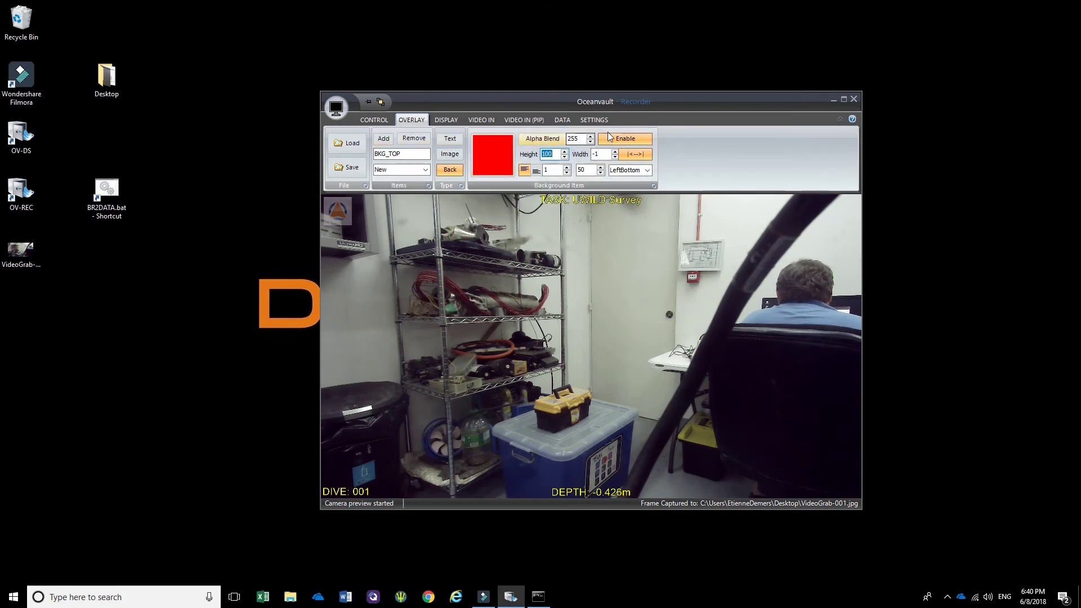
{"action": "left_click", "coordinate": [383, 139]}
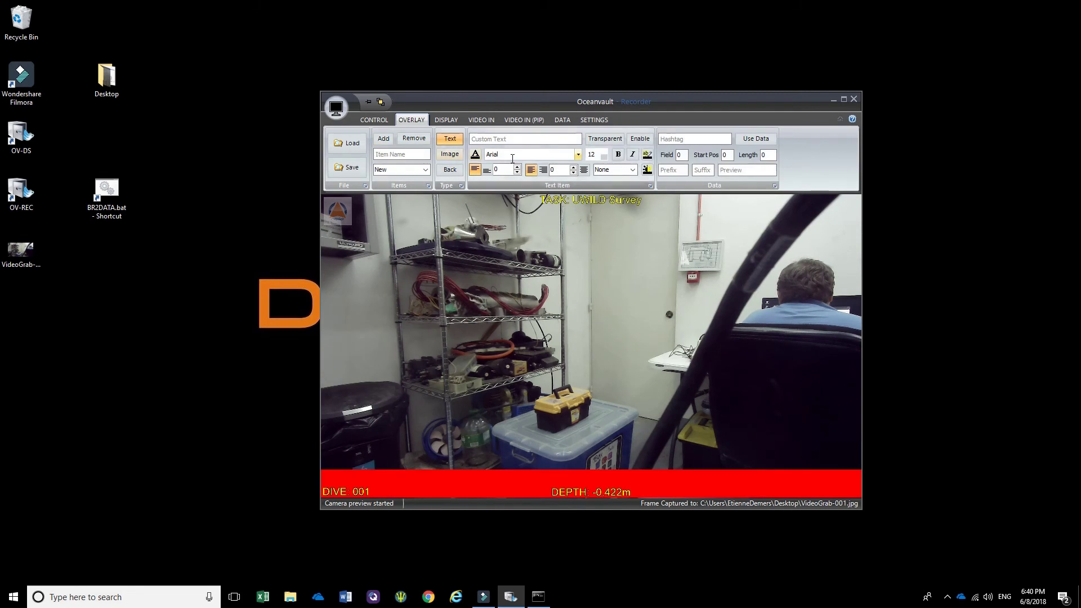
{"action": "left_click", "coordinate": [449, 171]}
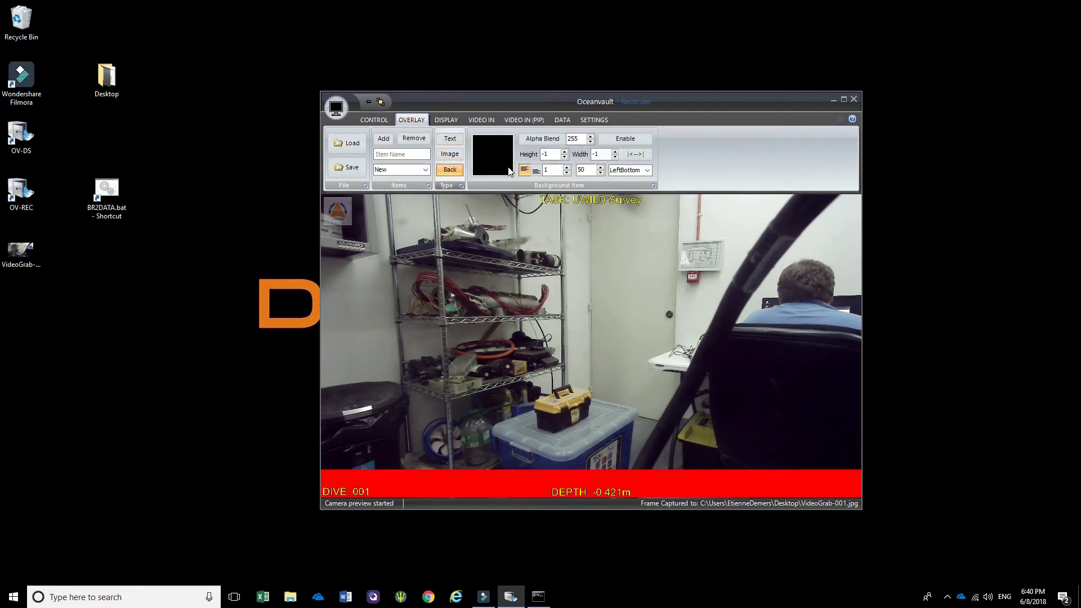
{"action": "left_click", "coordinate": [648, 170]}
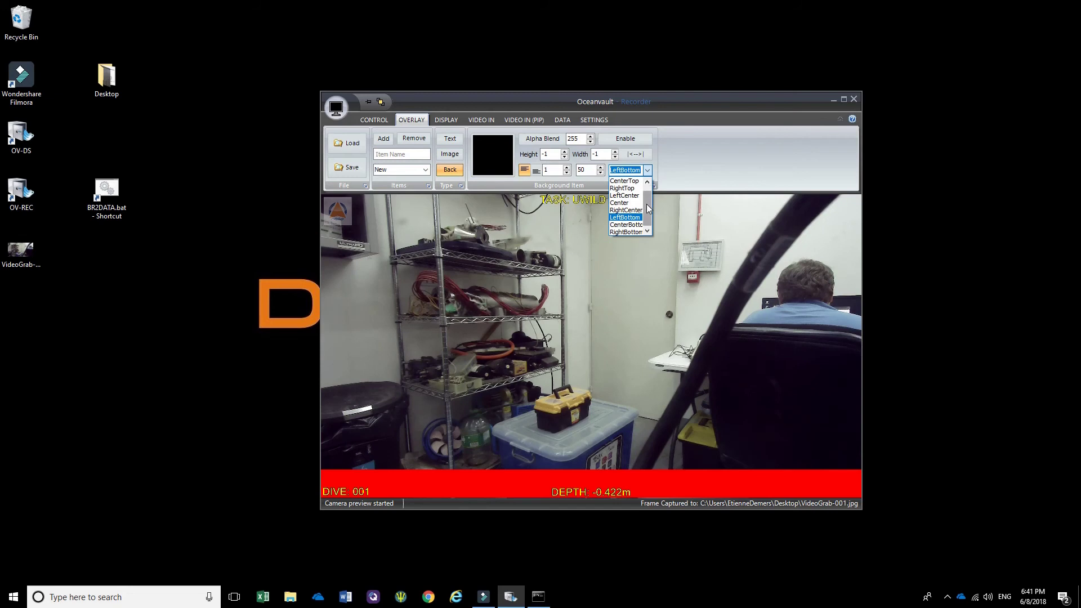
{"action": "scroll", "coordinate": [647, 209], "scroll_direction": "up", "scroll_amount": 2}
{"action": "left_click", "coordinate": [624, 180]}
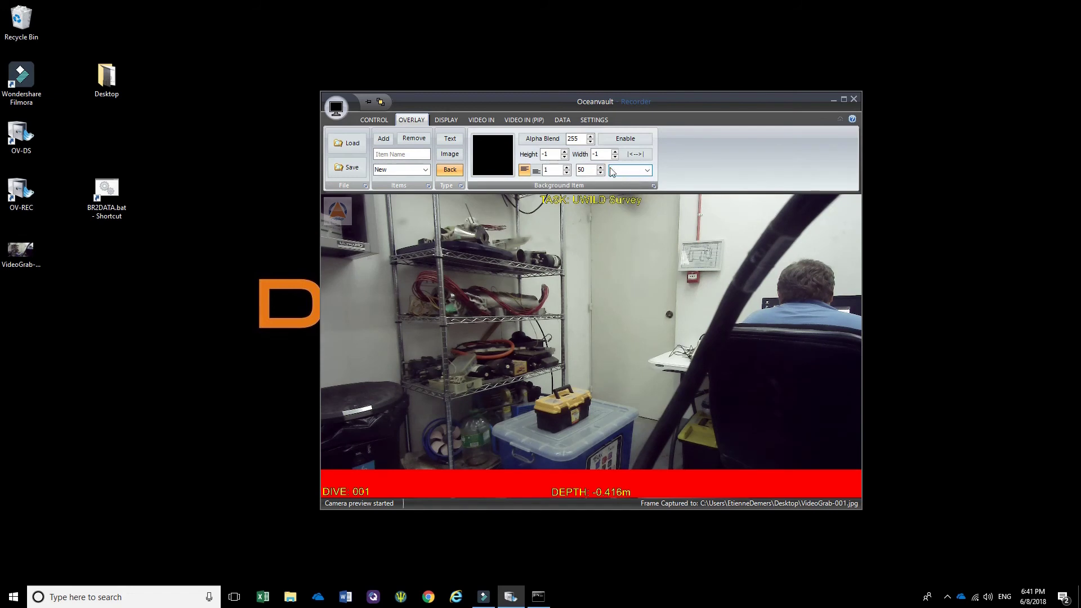
{"action": "scroll", "coordinate": [612, 171], "scroll_direction": "down", "scroll_amount": 1}
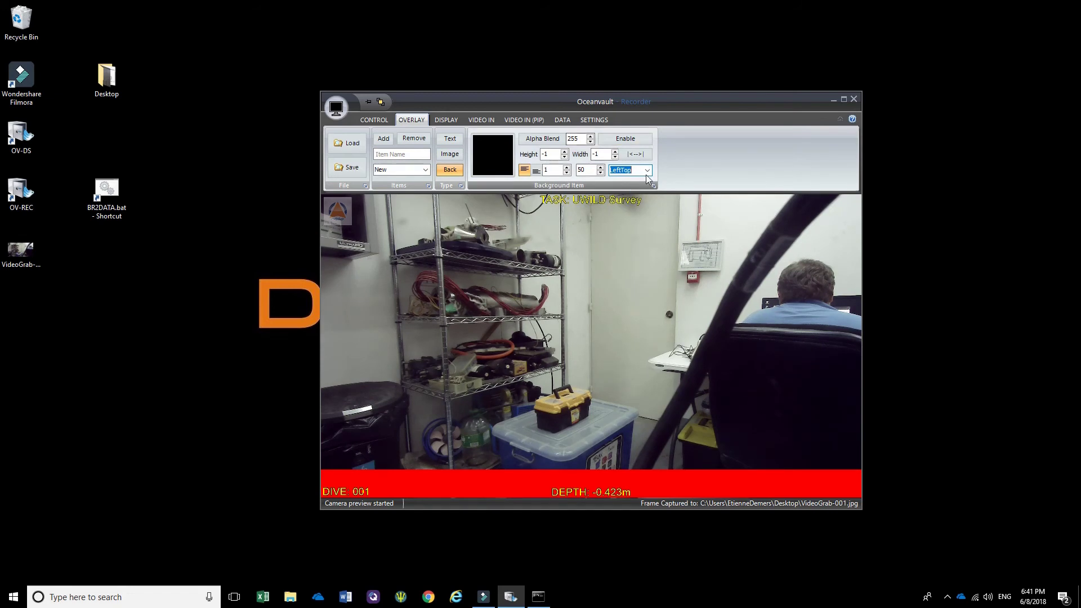
{"action": "left_click", "coordinate": [535, 172]}
{"action": "left_click", "coordinate": [384, 139]}
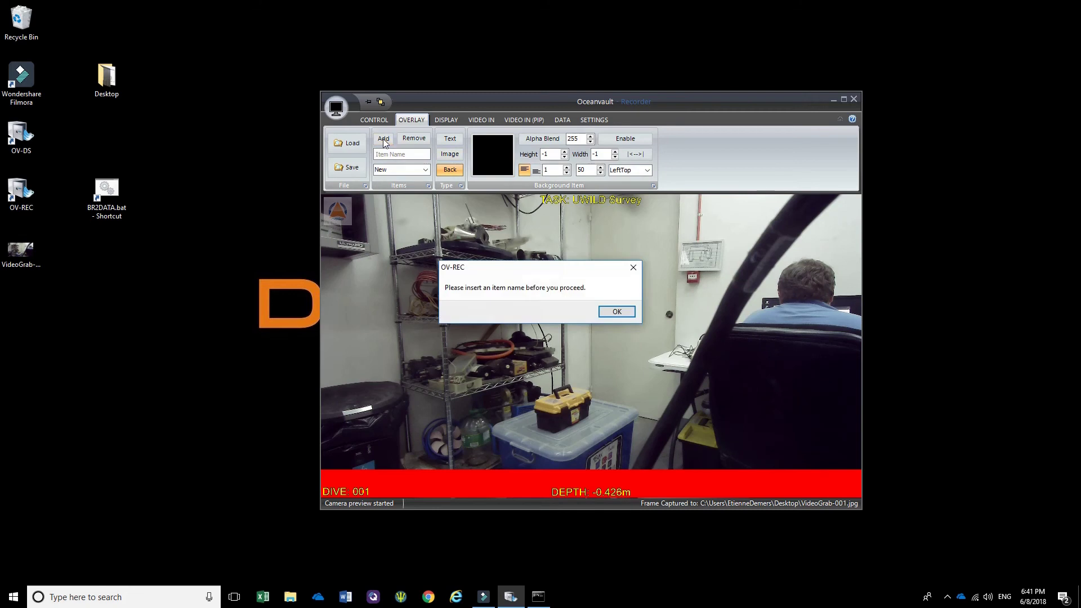
{"action": "left_click", "coordinate": [617, 312]}
Step: Reopen the BKG_TOP background item, anchor it at LeftTop, and change its colour to black
{"action": "left_click", "coordinate": [426, 171]}
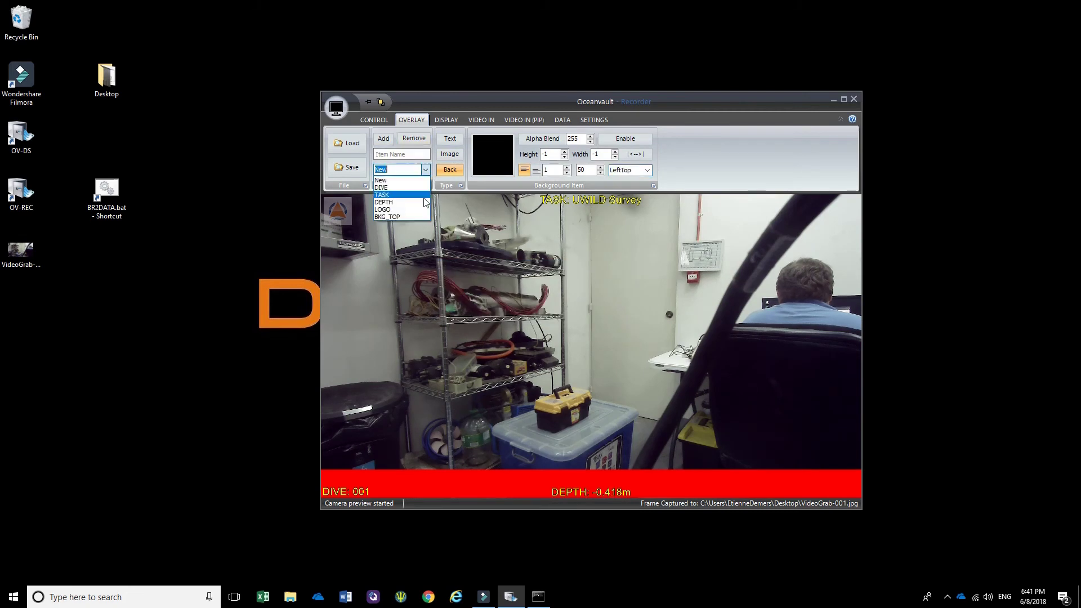
{"action": "left_click", "coordinate": [404, 218]}
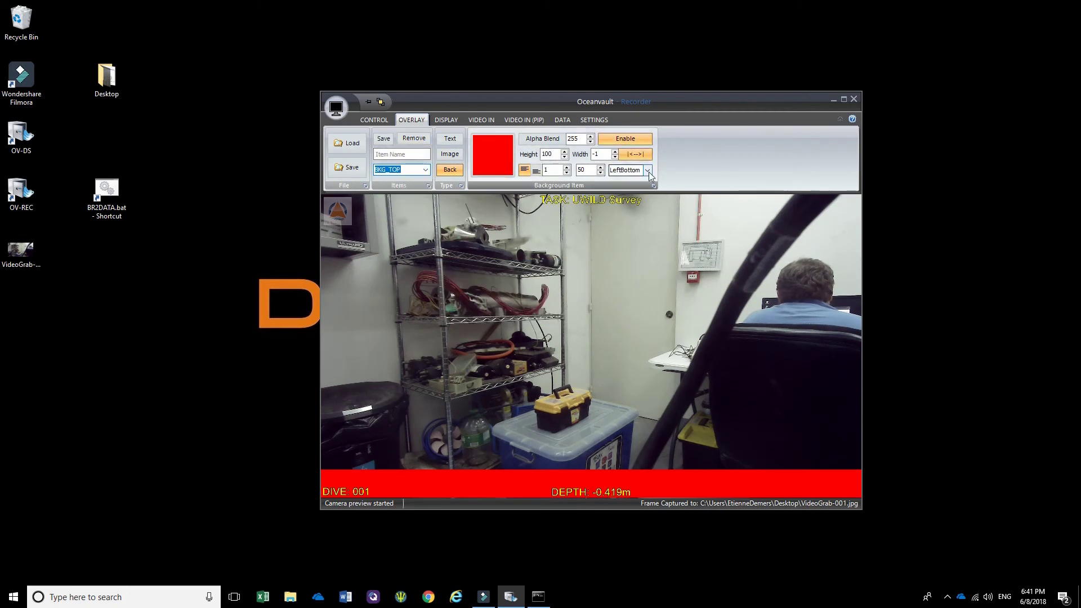
{"action": "left_click", "coordinate": [626, 170]}
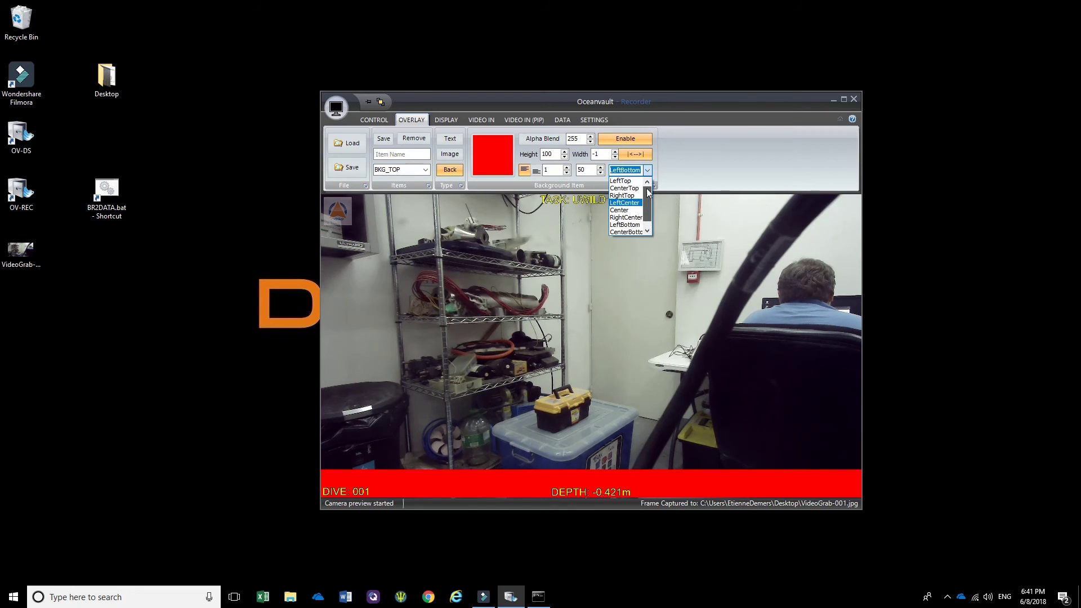
{"action": "scroll", "coordinate": [646, 203], "scroll_direction": "up", "scroll_amount": 1}
{"action": "left_click", "coordinate": [623, 181]}
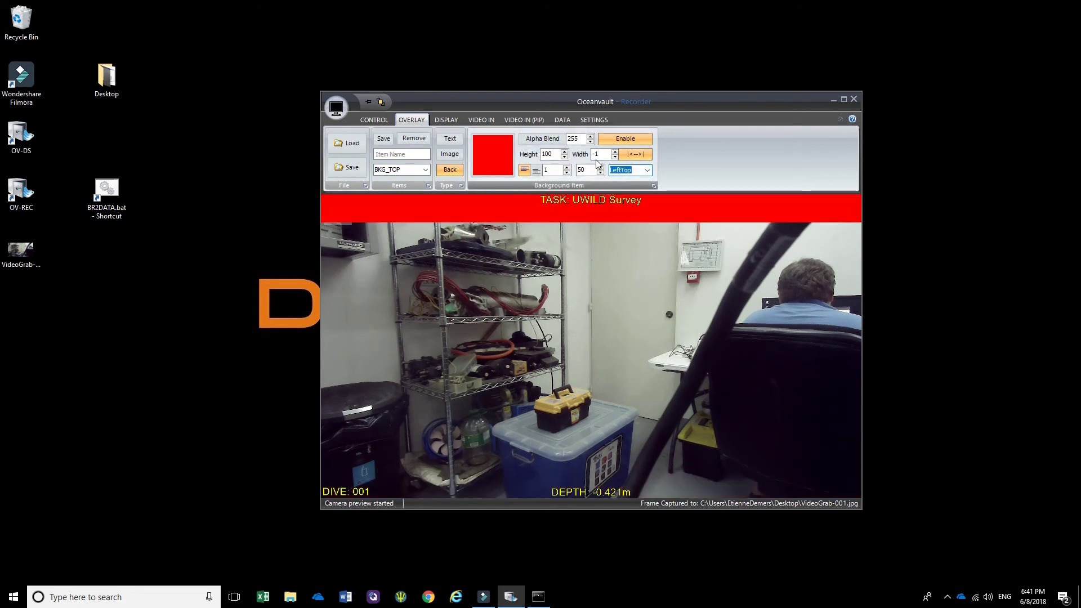
{"action": "left_click", "coordinate": [501, 161]}
{"action": "left_click", "coordinate": [479, 197]}
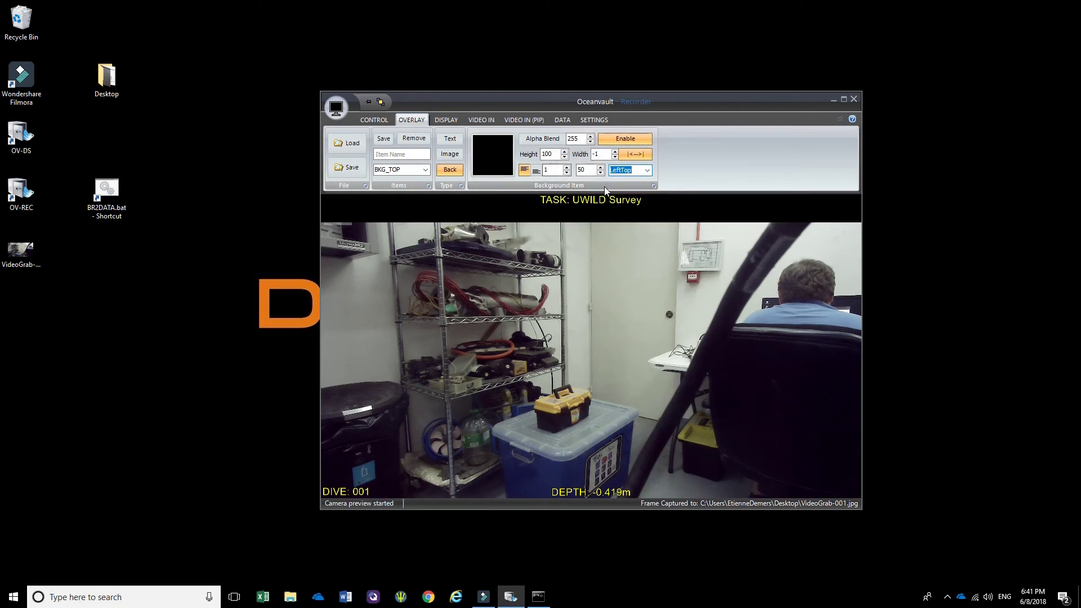
Step: Turn on alpha blending for the BKG_TOP background with a value of 100 and save the item
{"action": "left_click", "coordinate": [543, 138]}
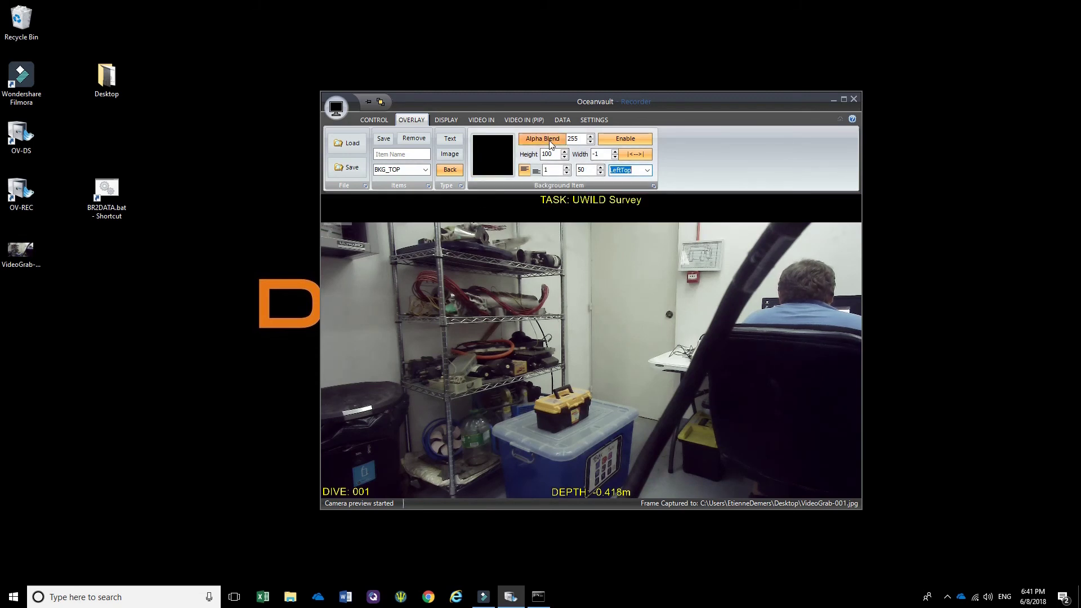
{"action": "double_click", "coordinate": [575, 139]}
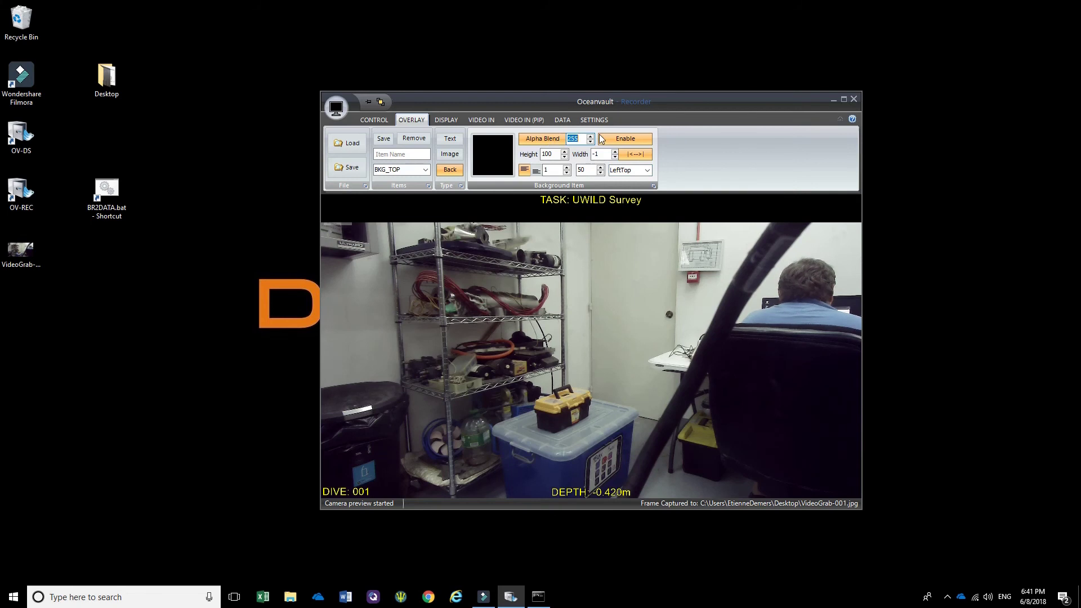
{"action": "type", "text": "100"}
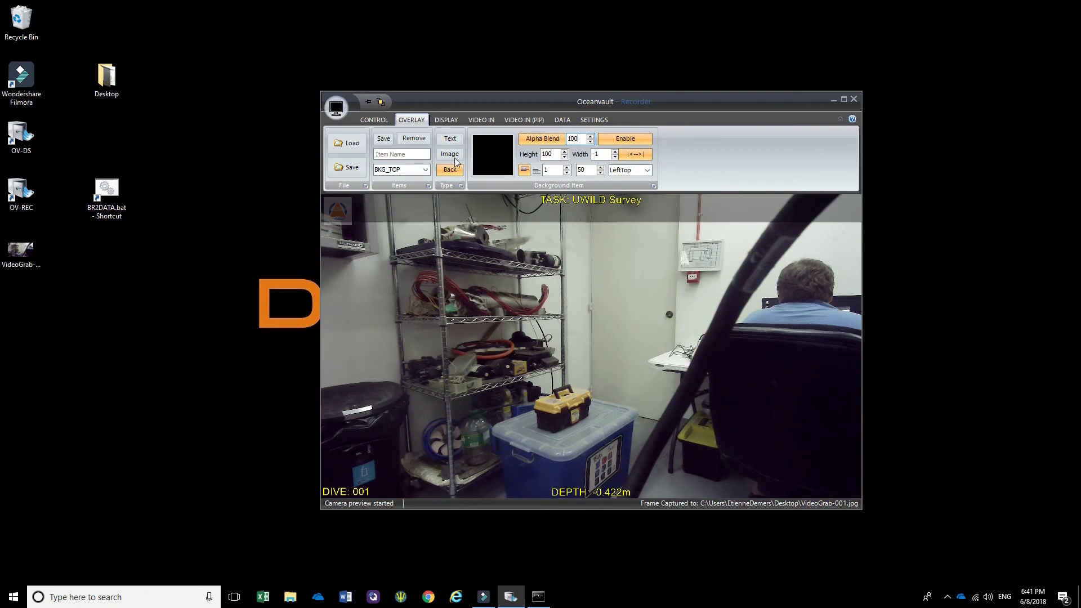
{"action": "scroll", "coordinate": [412, 169], "scroll_direction": "down", "scroll_amount": 1}
{"action": "left_click", "coordinate": [384, 138]}
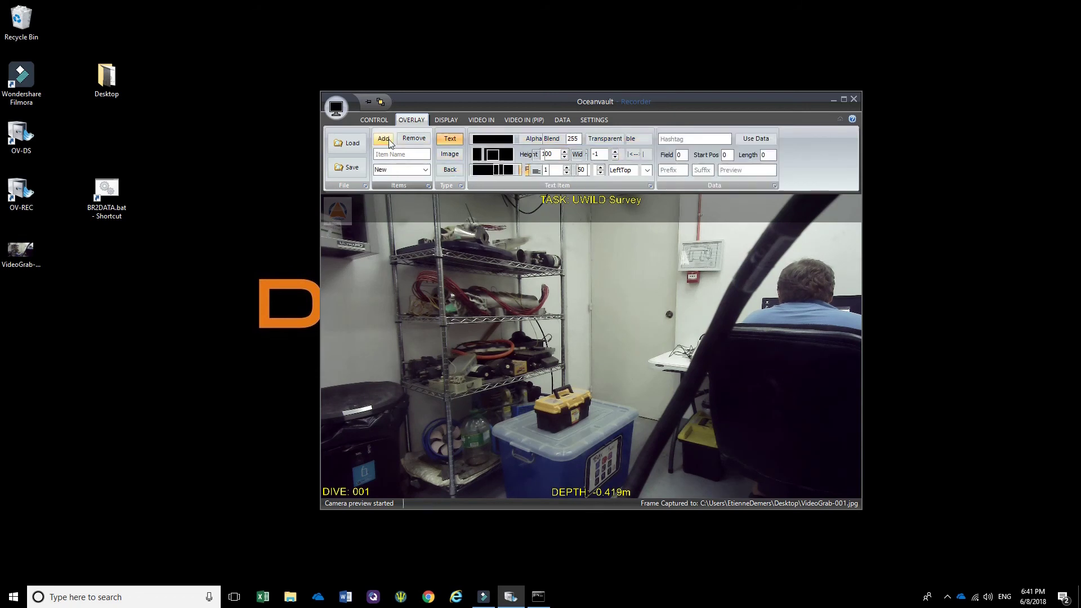
Step: Set both position offsets of the LOGO image item to 0 and save the item
{"action": "left_click", "coordinate": [425, 169]}
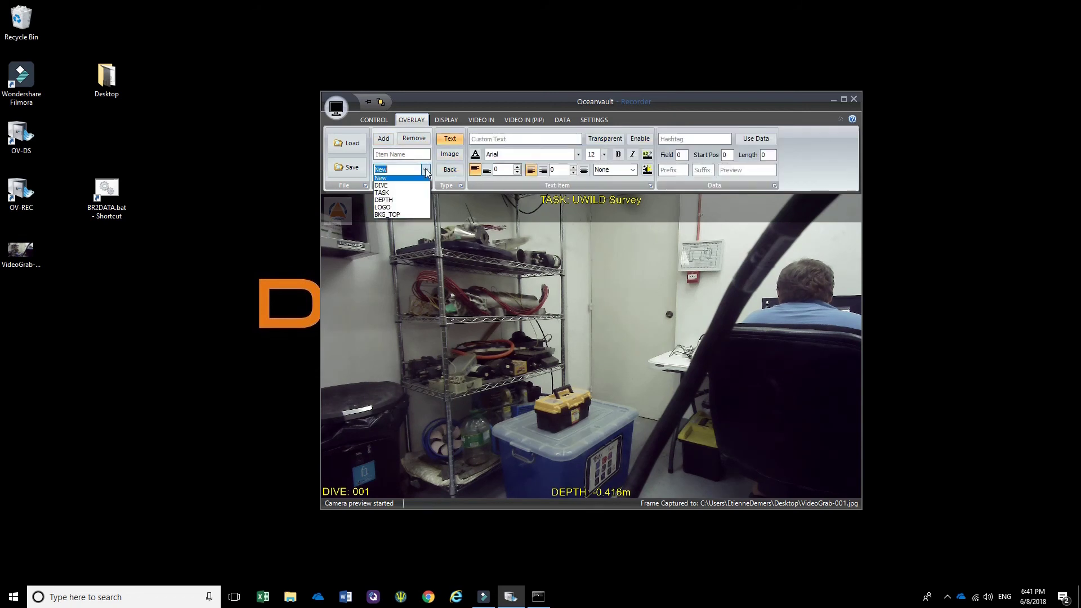
{"action": "left_click", "coordinate": [399, 208]}
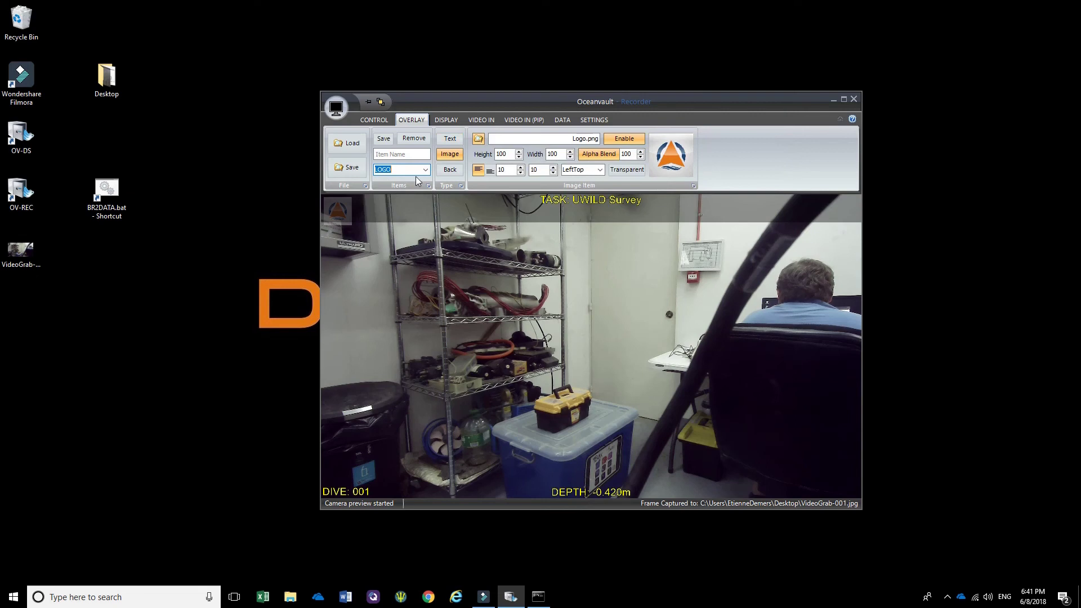
{"action": "double_click", "coordinate": [513, 170]}
{"action": "type", "text": "0"}
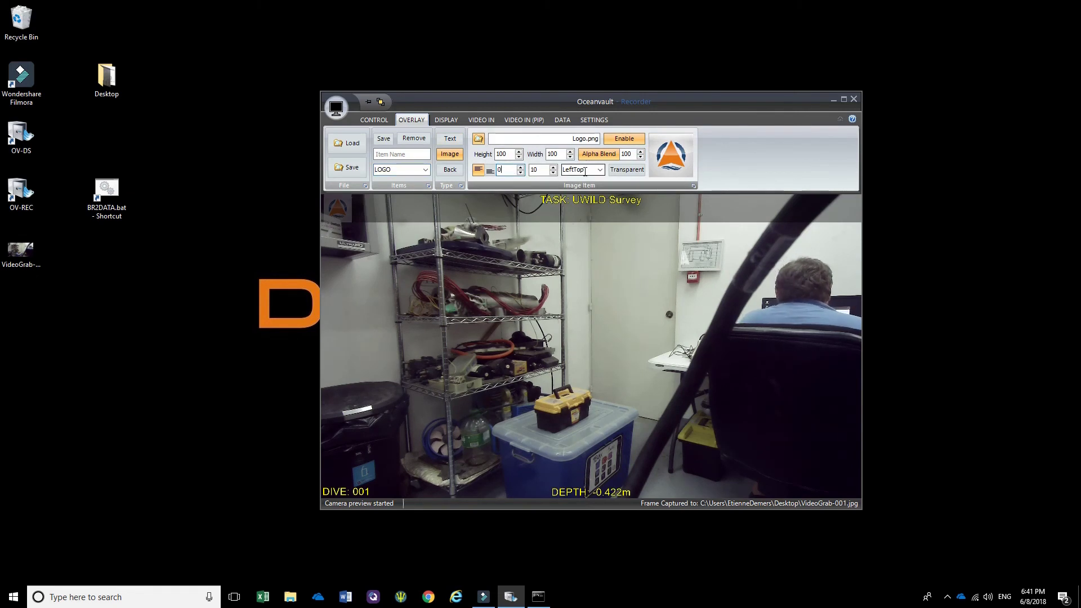
{"action": "double_click", "coordinate": [538, 170]}
{"action": "type", "text": "0"}
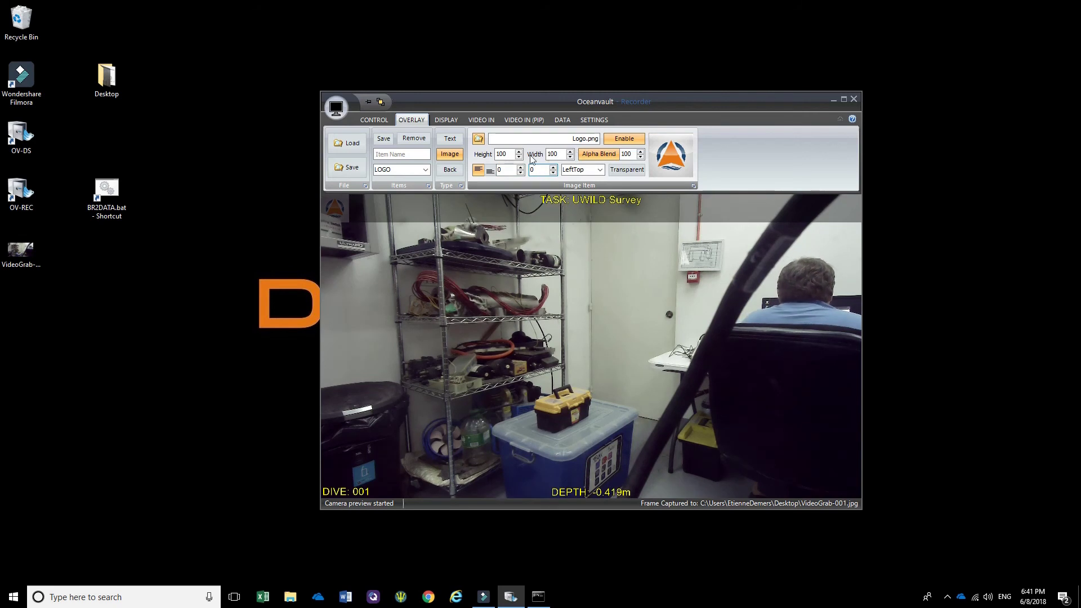
{"action": "left_click", "coordinate": [382, 141]}
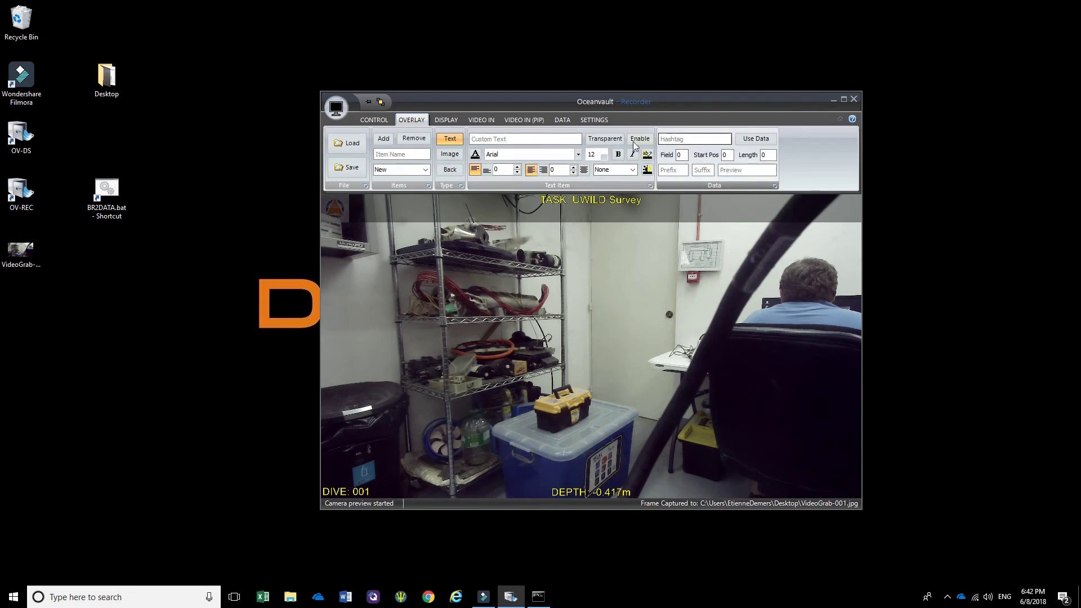
Step: Save the overlay configuration to the Desktop as an Overlay (*.ovl) file named uwild
{"action": "left_click", "coordinate": [342, 170]}
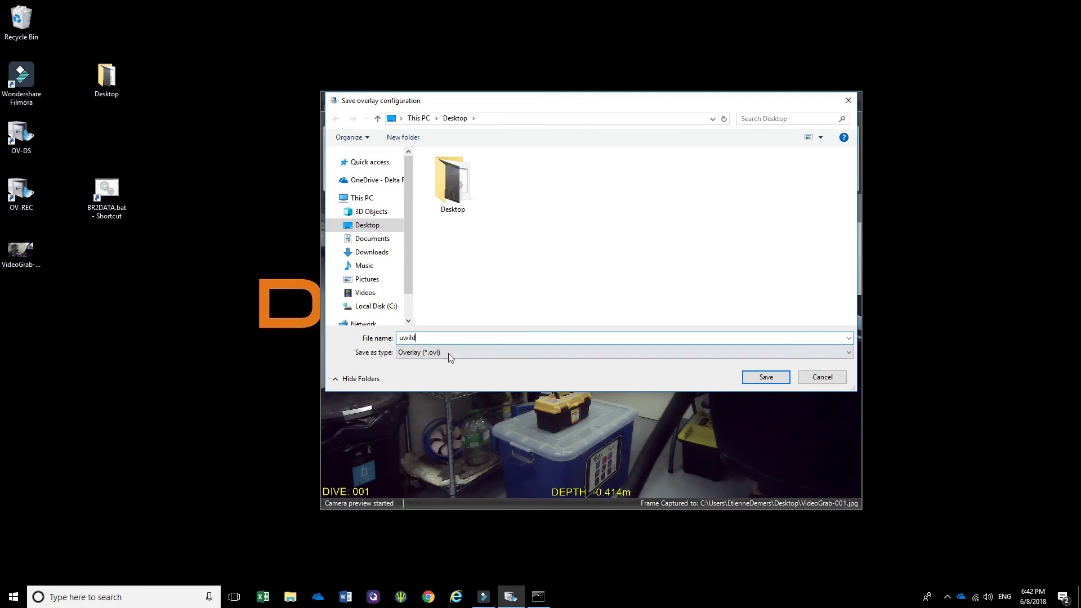
{"action": "left_click", "coordinate": [769, 380]}
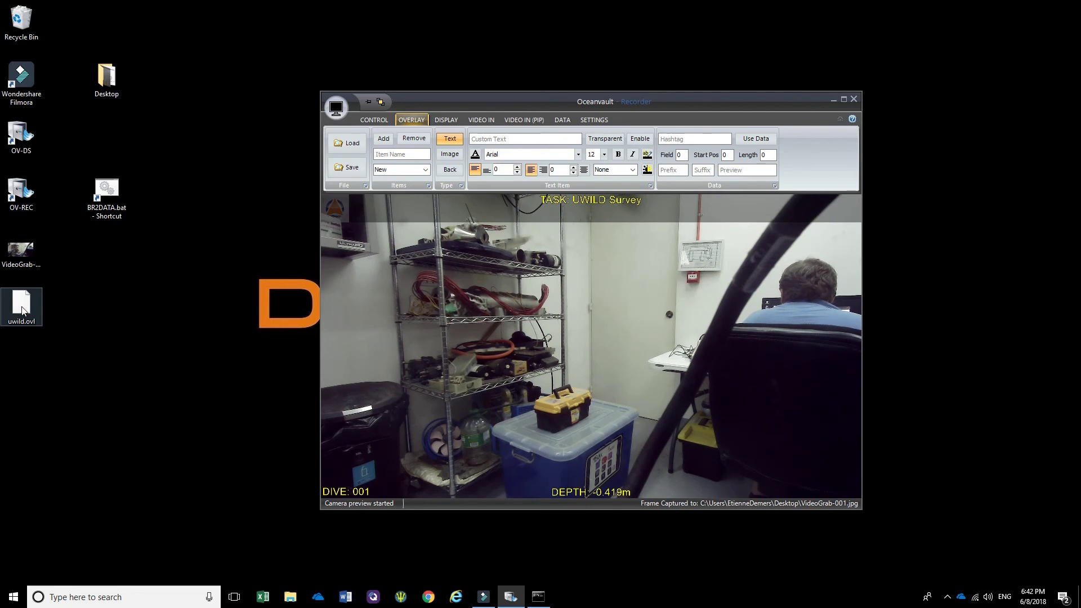
Step: Switch to Excel, open uwild.ovl from the desktop to examine the stored overlay item settings, and close it
{"action": "left_click", "coordinate": [266, 600]}
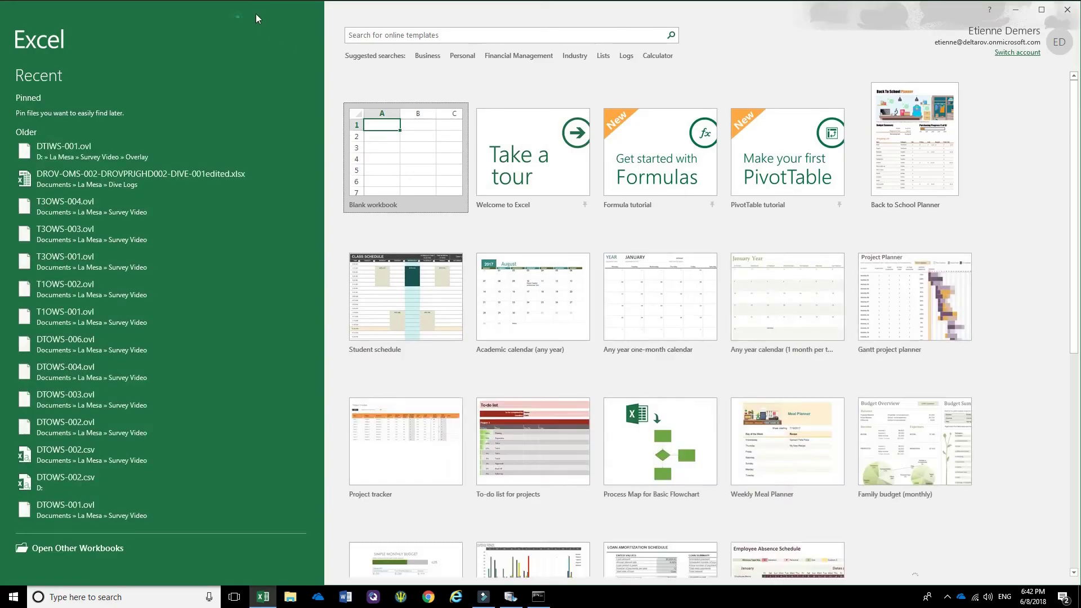
{"action": "left_click_drag", "start_coordinate": [256, 14], "coordinate": [522, 89]}
{"action": "left_click_drag", "start_coordinate": [22, 327], "coordinate": [540, 170]}
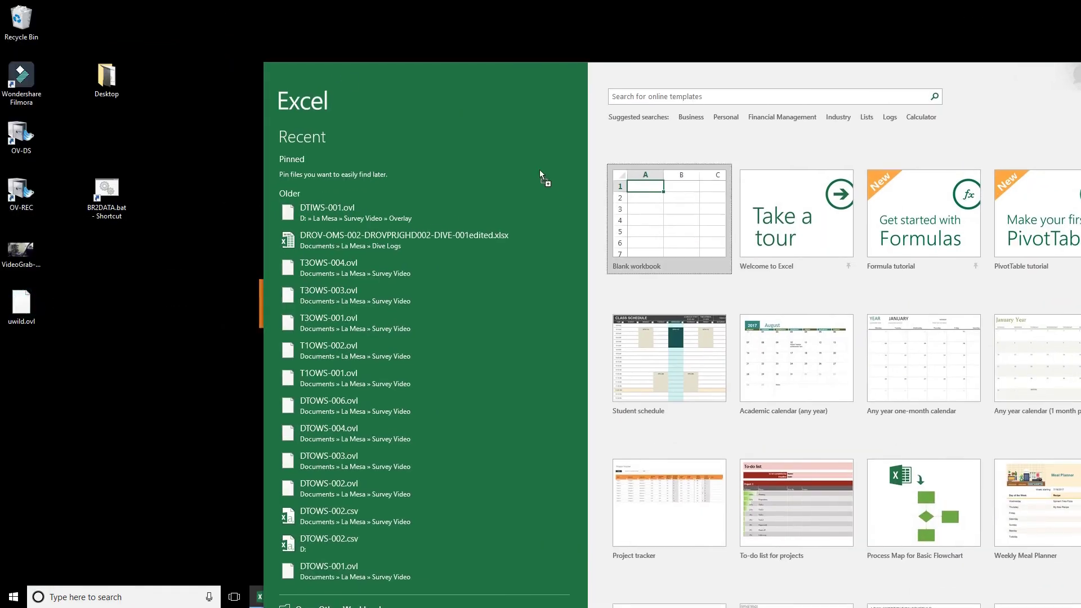
{"action": "left_click", "coordinate": [496, 330]}
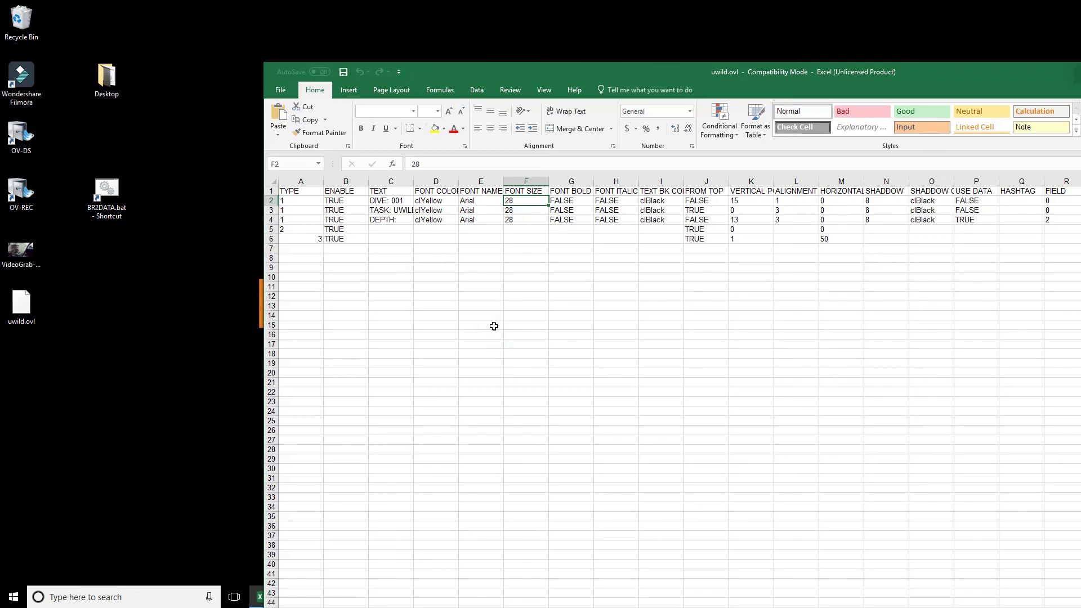
{"action": "double_click", "coordinate": [570, 69]}
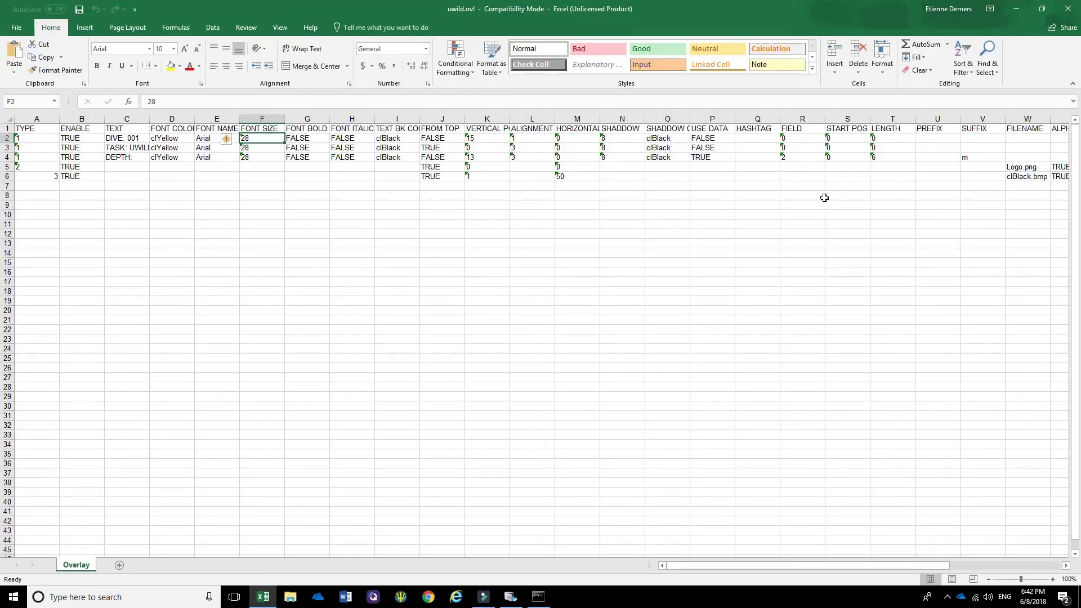
{"action": "left_click", "coordinate": [1073, 7]}
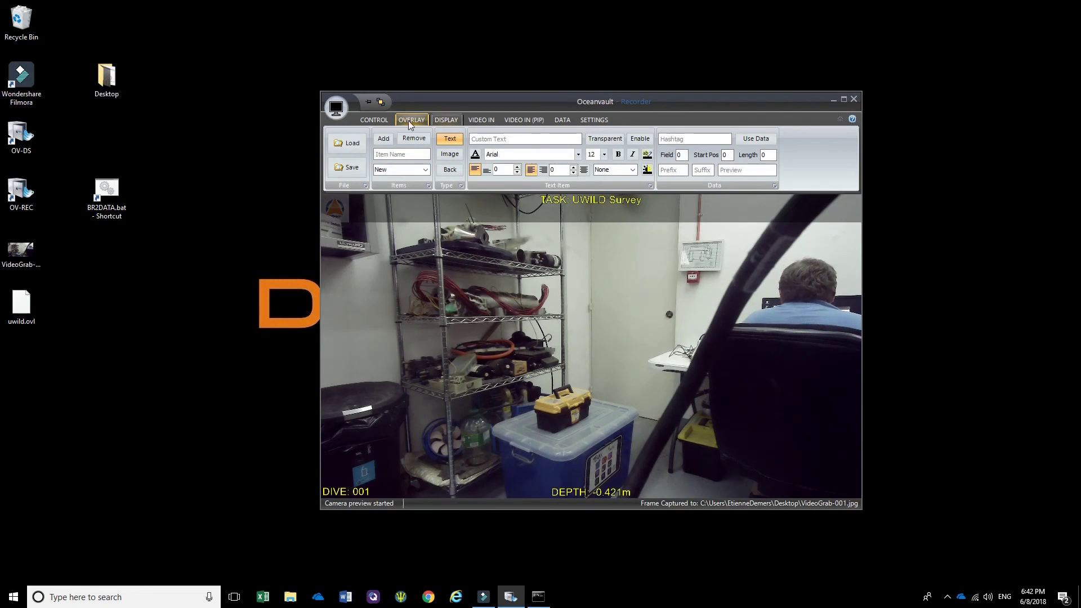
Step: Remove the BKG_TOP and LOGO items from the overlay
{"action": "left_click", "coordinate": [426, 172]}
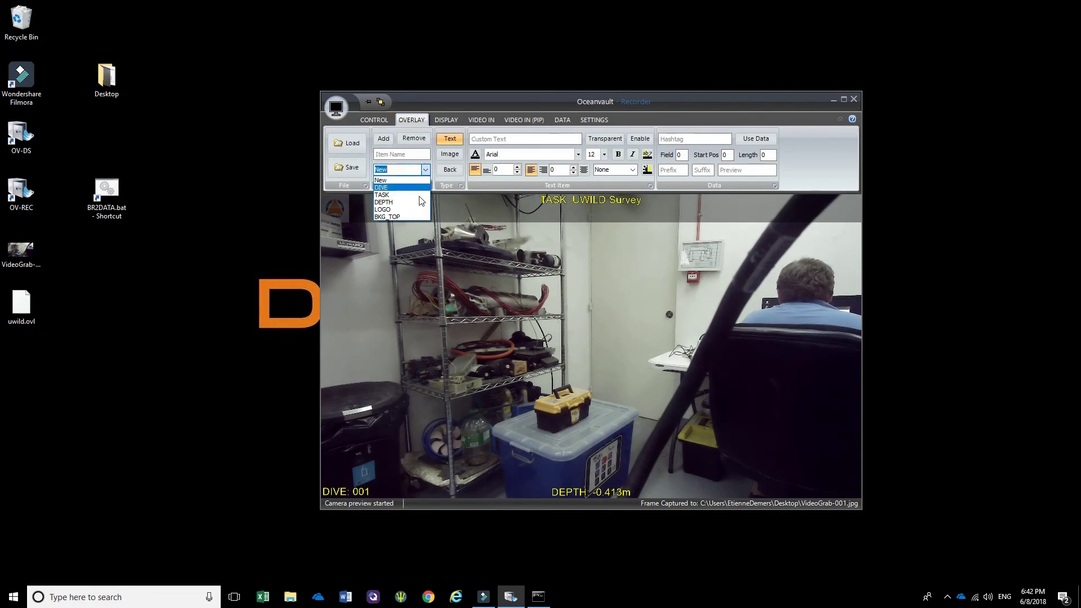
{"action": "left_click", "coordinate": [407, 216]}
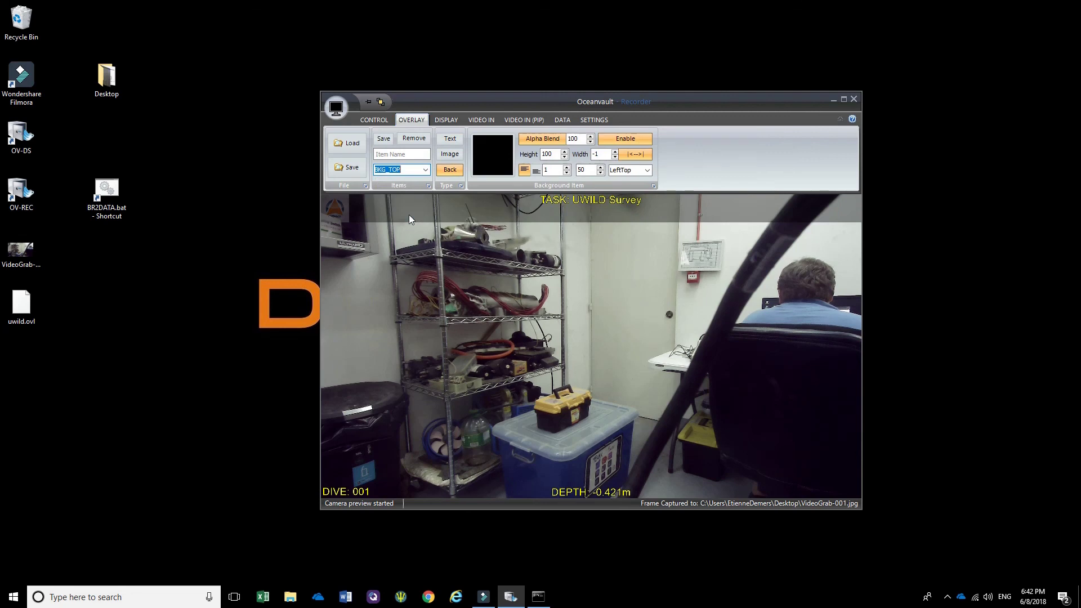
{"action": "left_click", "coordinate": [414, 139]}
{"action": "left_click", "coordinate": [427, 170]}
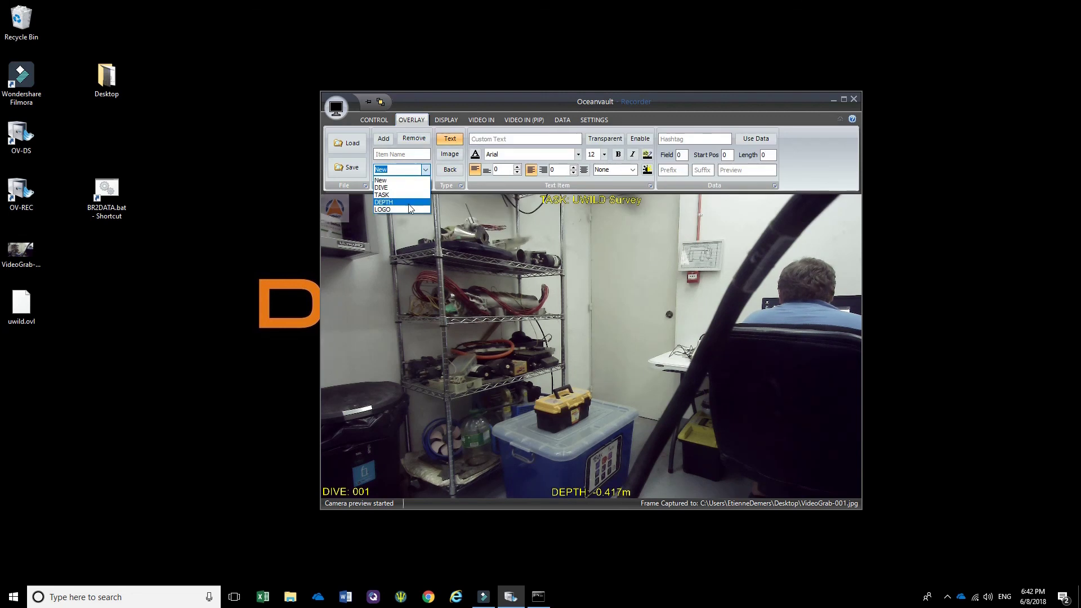
{"action": "left_click", "coordinate": [410, 209]}
{"action": "left_click", "coordinate": [416, 140]}
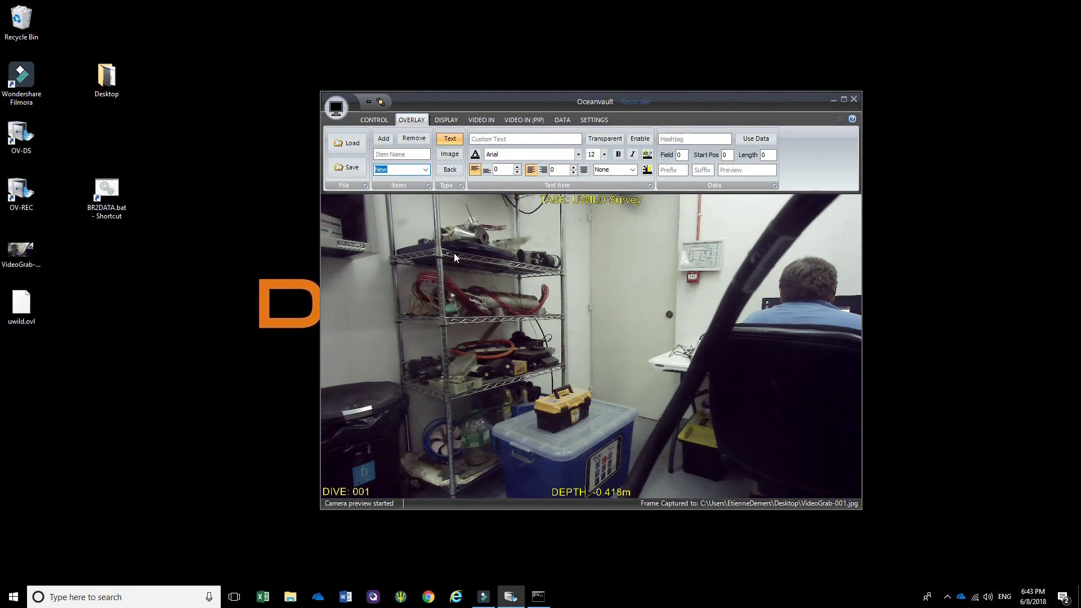
Step: Load the saved overlay file uwild.ovl from the Desktop
{"action": "left_click", "coordinate": [351, 145]}
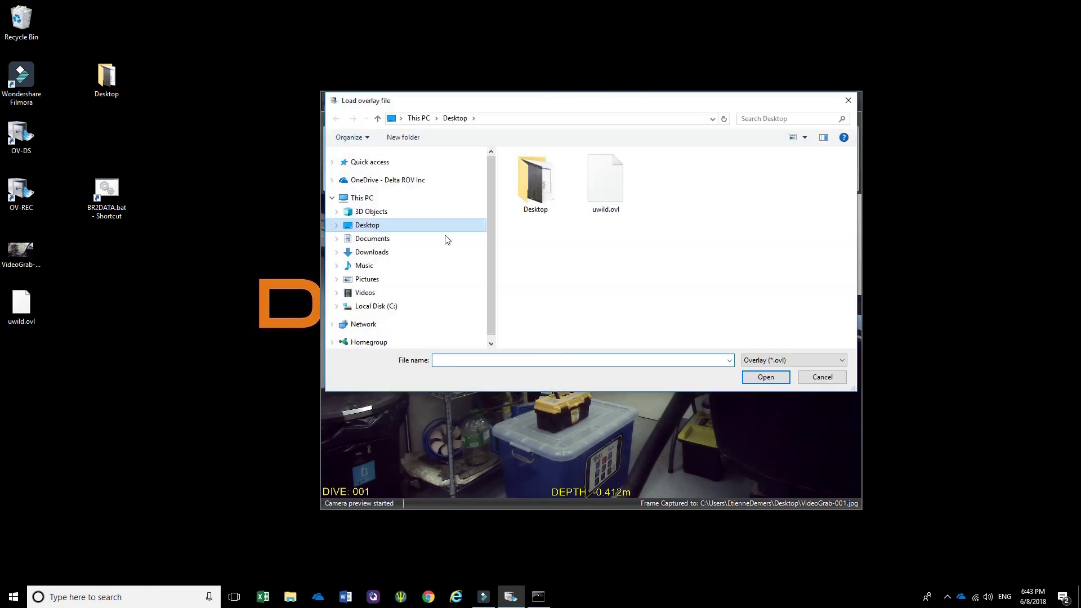
{"action": "left_click", "coordinate": [617, 178]}
{"action": "left_click", "coordinate": [765, 375]}
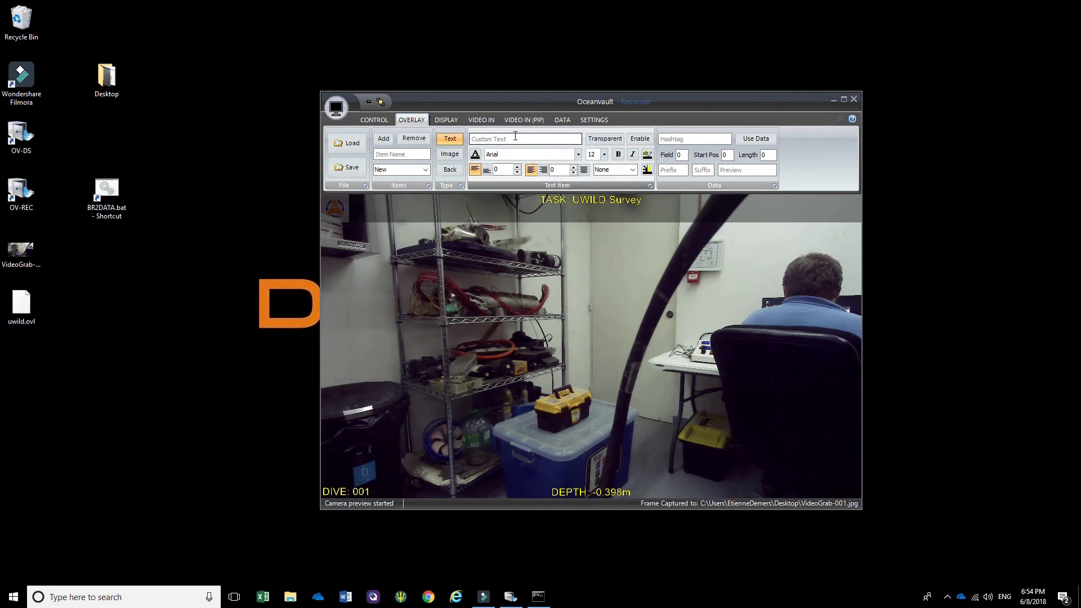
{"action": "left_click", "coordinate": [530, 169]}
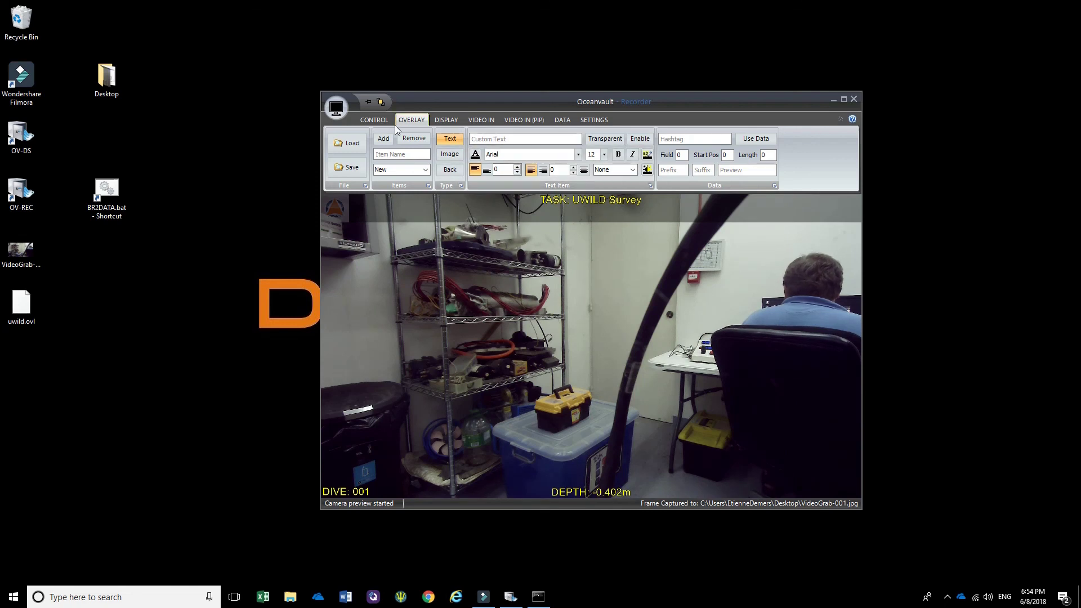
Step: Stop the video preview and select the USB Camera capture device at 640x480 as the video source
{"action": "left_click", "coordinate": [377, 122]}
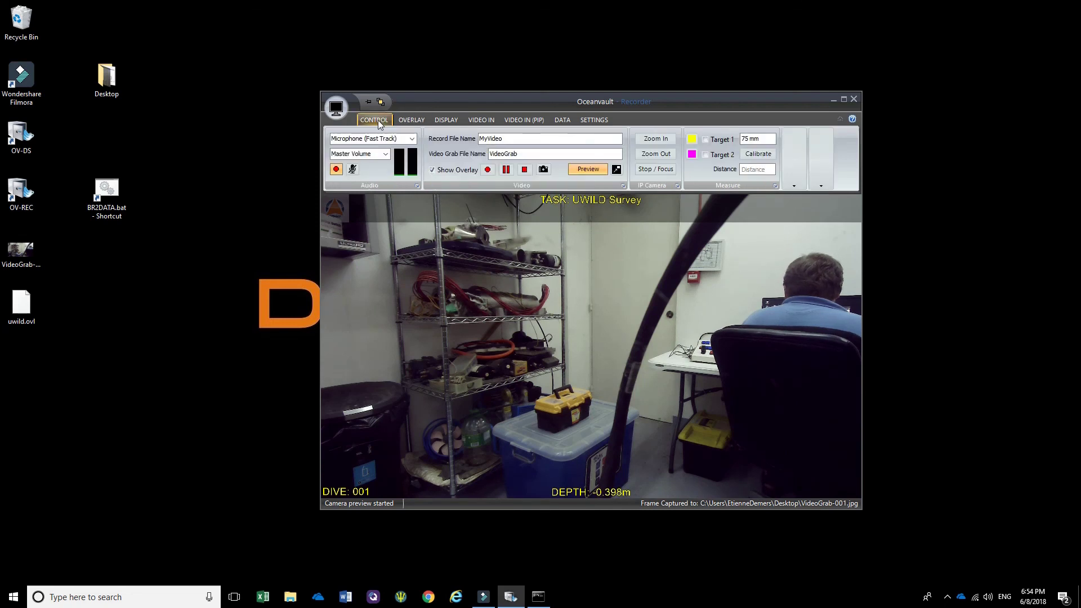
{"action": "left_click", "coordinate": [587, 169]}
{"action": "left_click", "coordinate": [478, 119]}
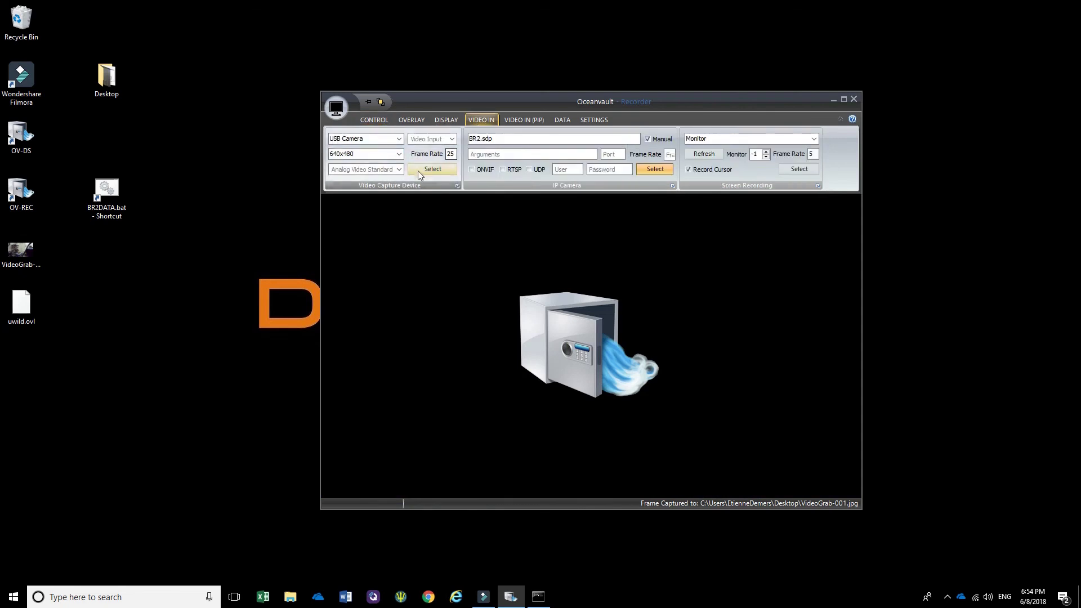
{"action": "left_click", "coordinate": [432, 170]}
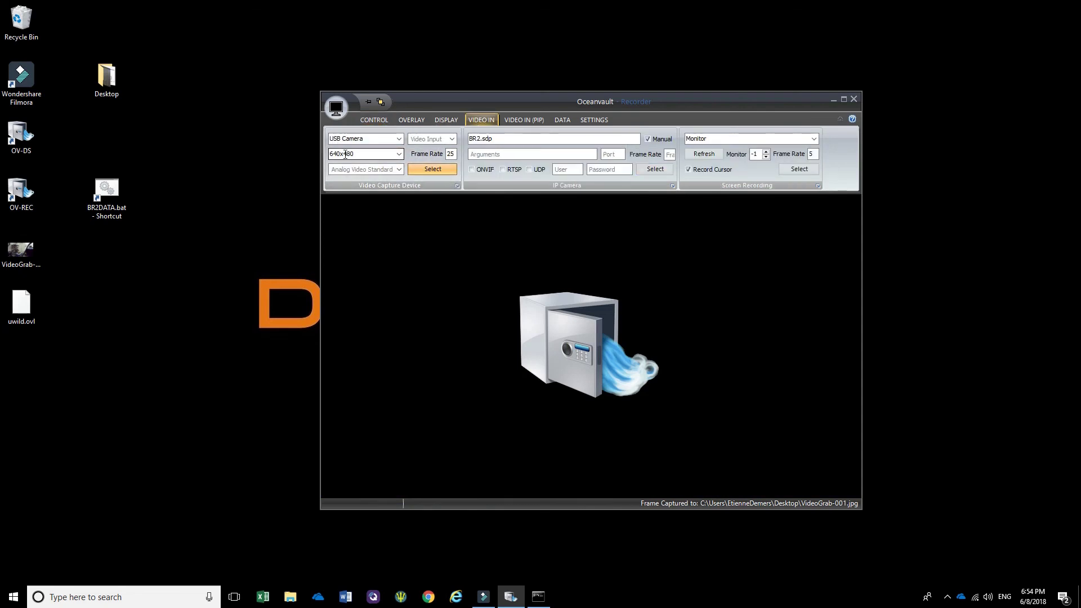
Step: Start the USB camera preview with the overlay hidden, and turn the overlay display back on
{"action": "left_click", "coordinate": [381, 121]}
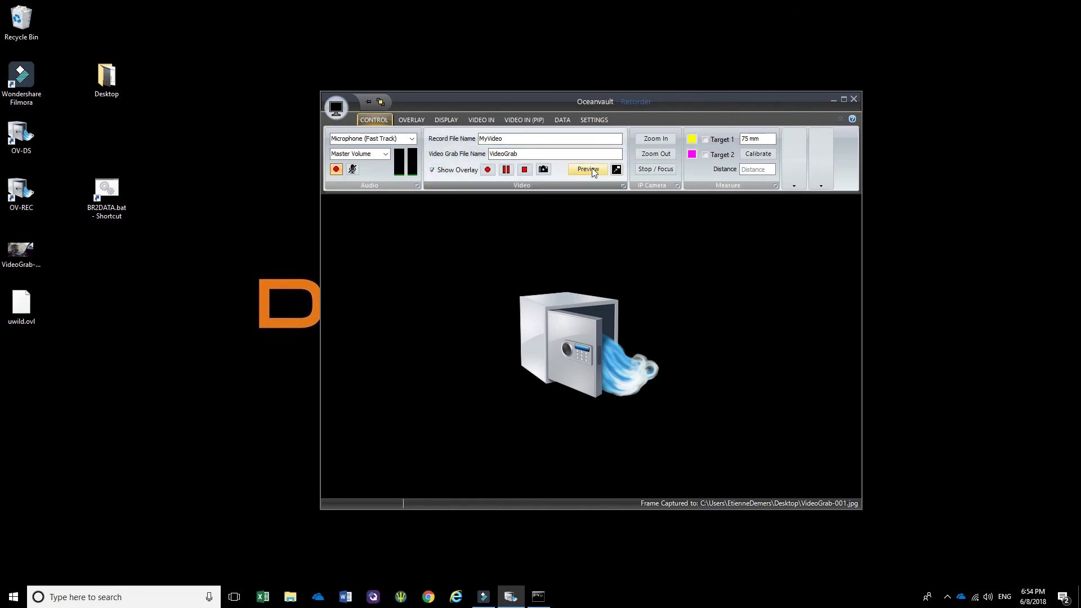
{"action": "left_click", "coordinate": [452, 172]}
{"action": "left_click", "coordinate": [584, 169]}
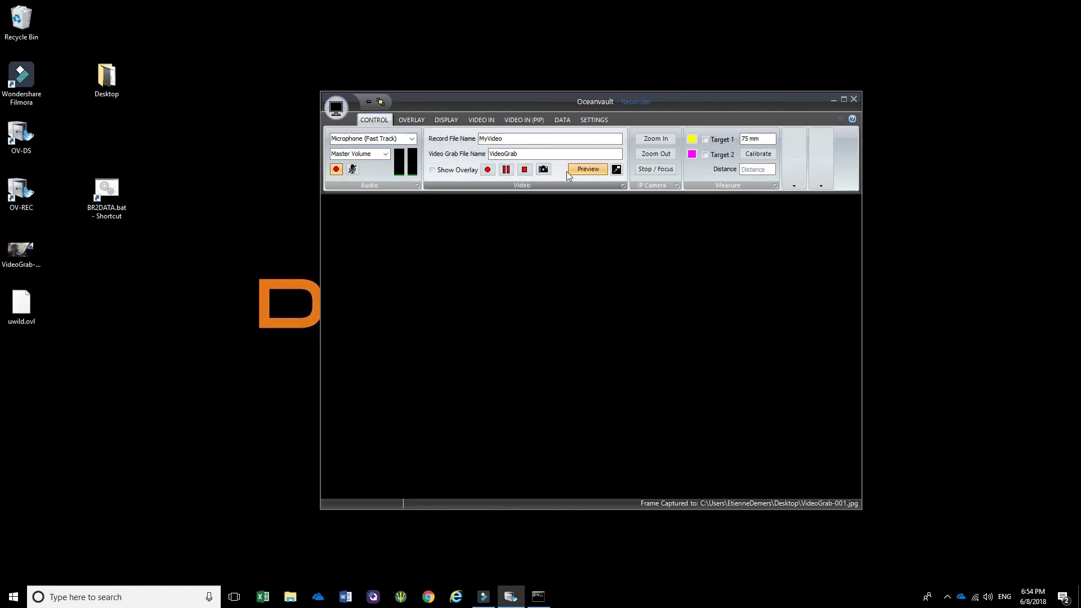
{"action": "left_click", "coordinate": [441, 172]}
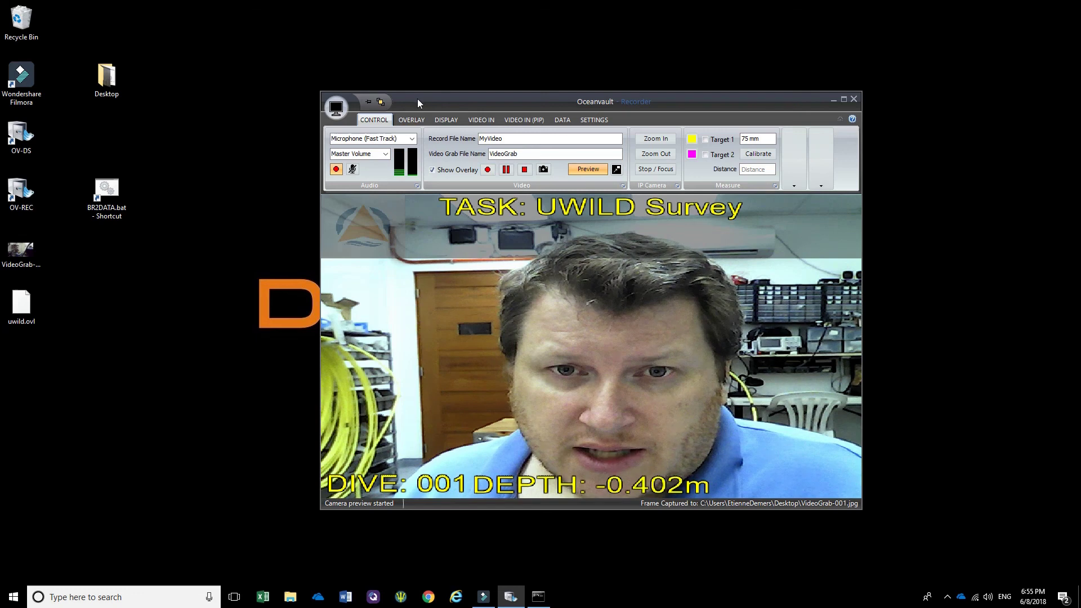
Step: Stop the USB camera preview and select the preset RTSP IP camera at 192.168.2.89 as the video source
{"action": "left_click", "coordinate": [413, 120]}
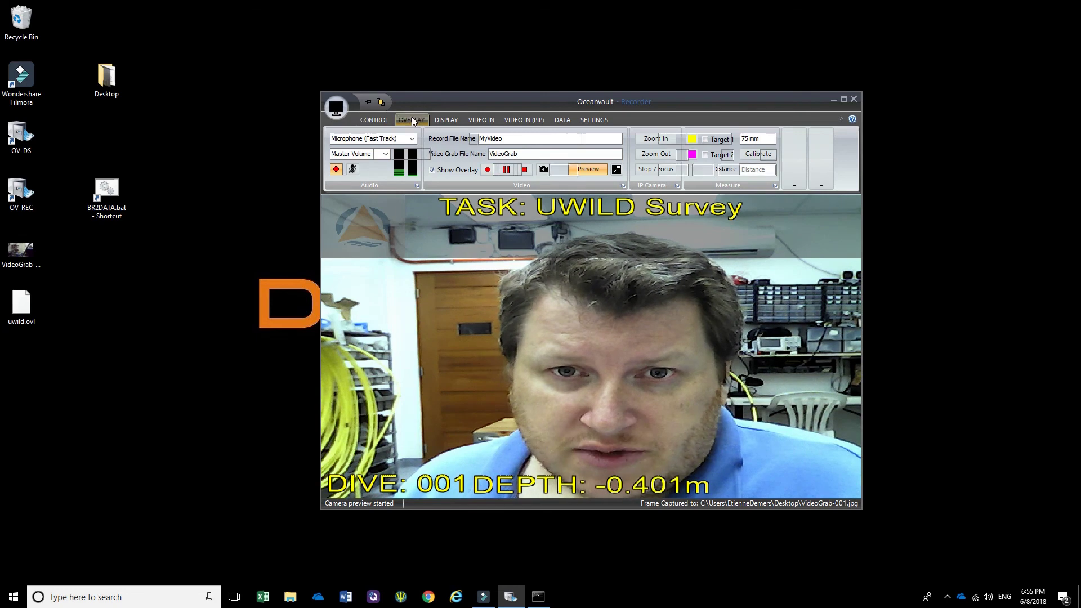
{"action": "left_click", "coordinate": [374, 119]}
{"action": "left_click", "coordinate": [583, 169]}
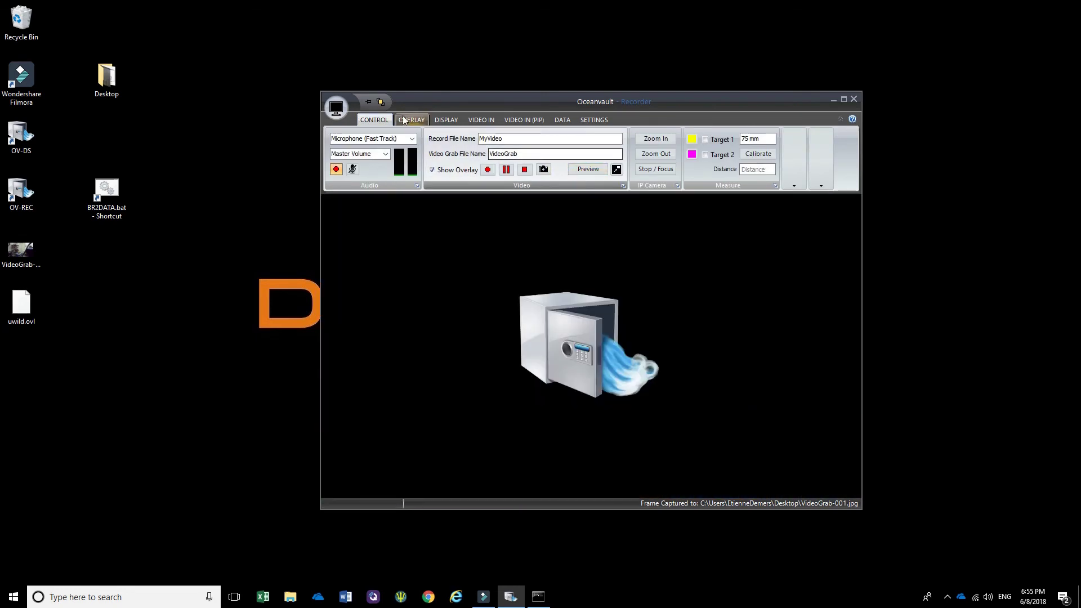
{"action": "left_click", "coordinate": [410, 116]}
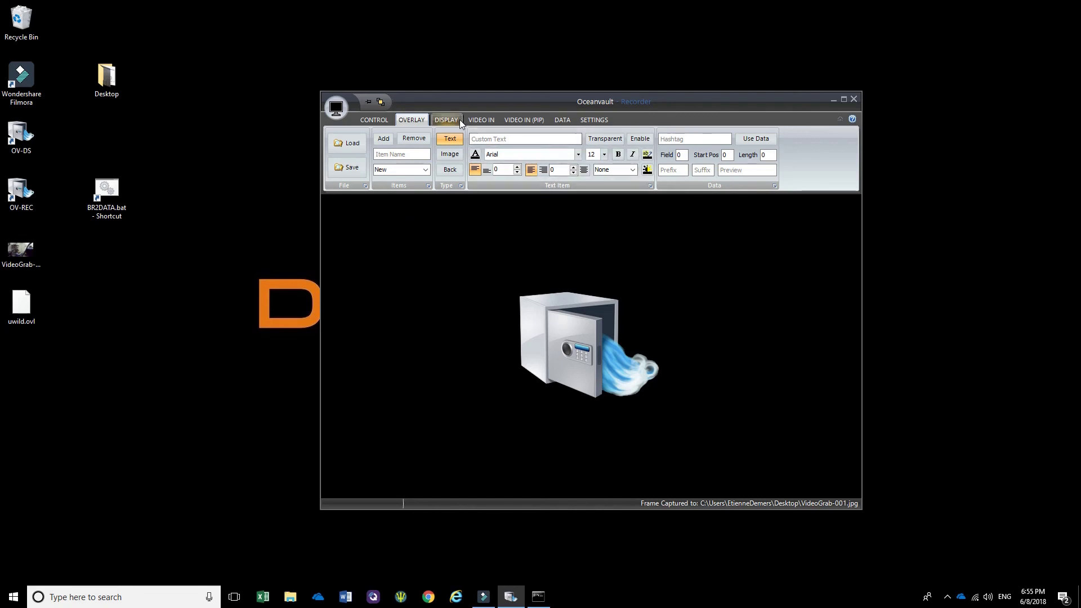
{"action": "left_click", "coordinate": [474, 120]}
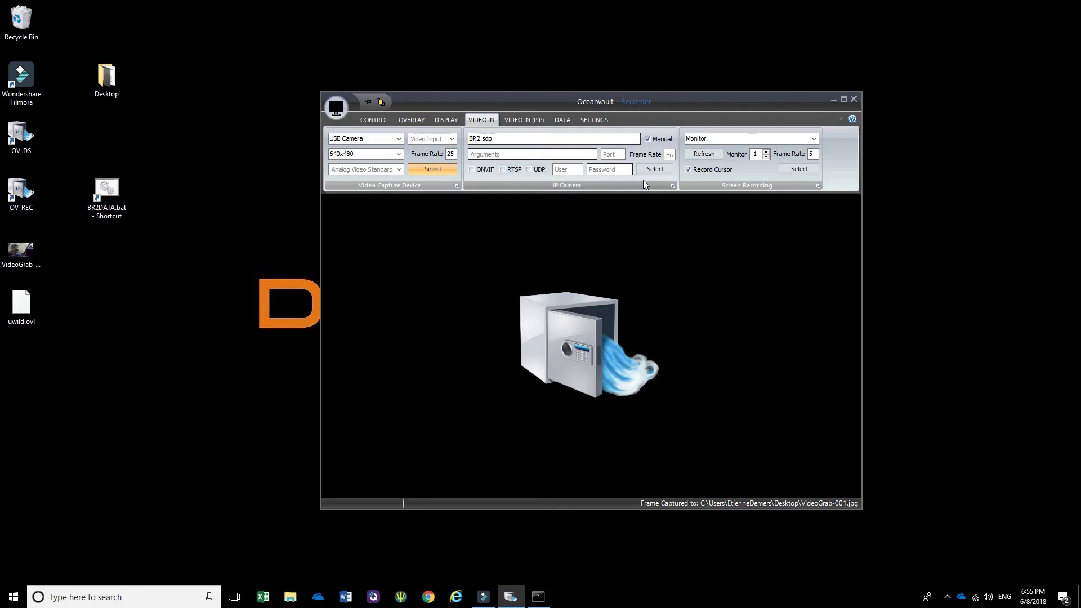
{"action": "left_click", "coordinate": [672, 186]}
{"action": "left_click", "coordinate": [726, 225]}
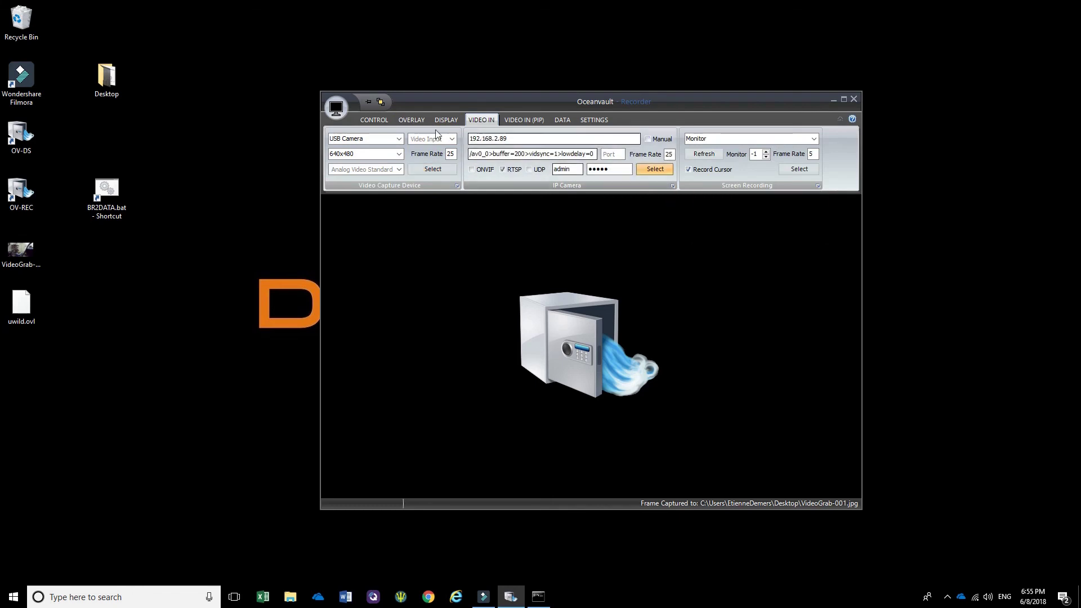
Step: Start the IP camera preview with the overlay hidden, and turn the overlay display back on
{"action": "left_click", "coordinate": [374, 120]}
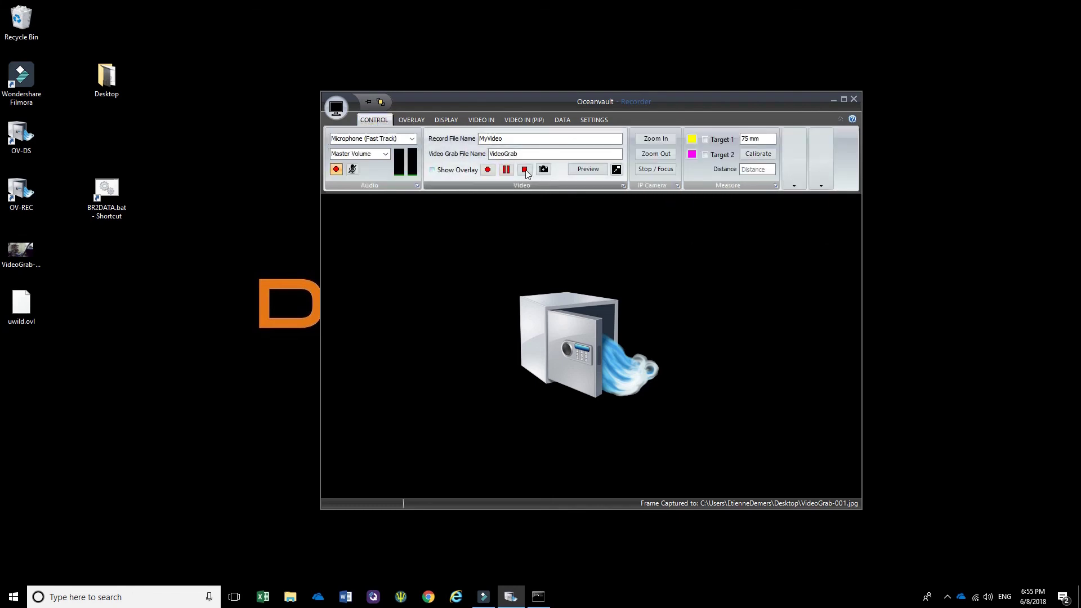
{"action": "left_click", "coordinate": [587, 169]}
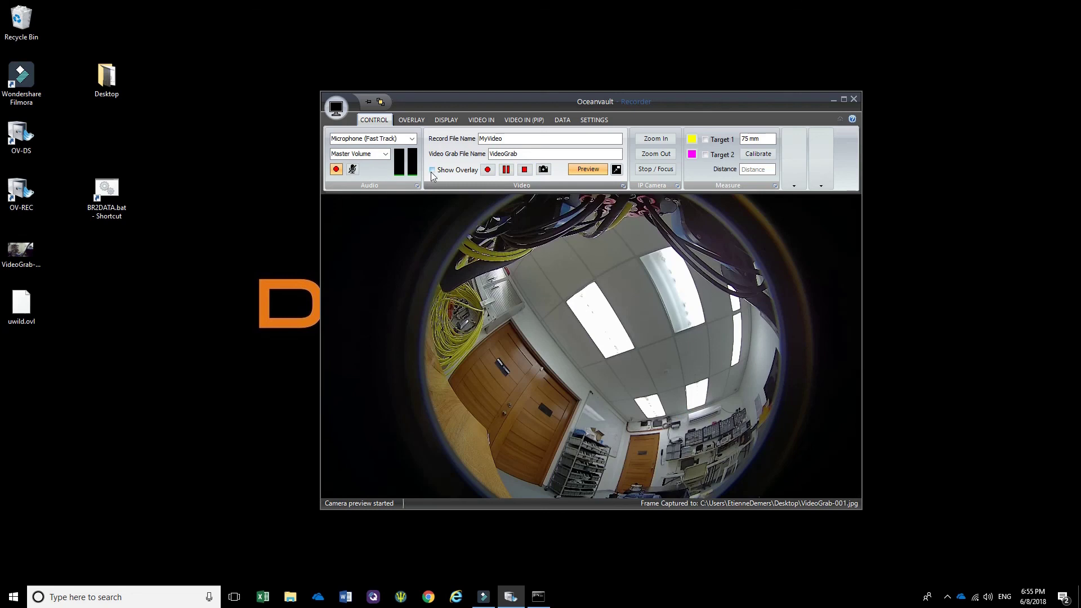
{"action": "left_click", "coordinate": [432, 171]}
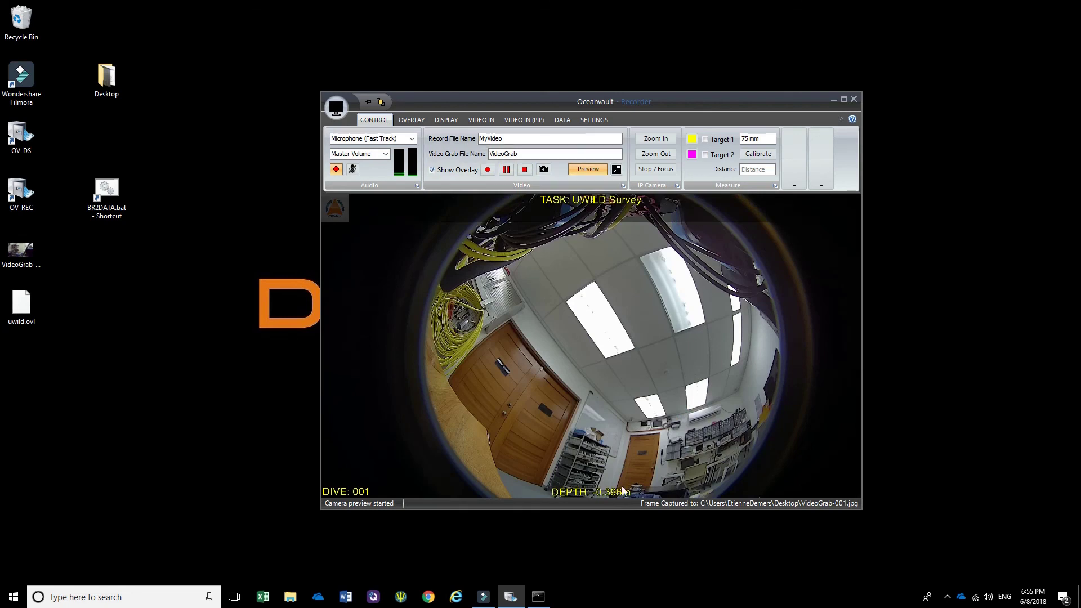